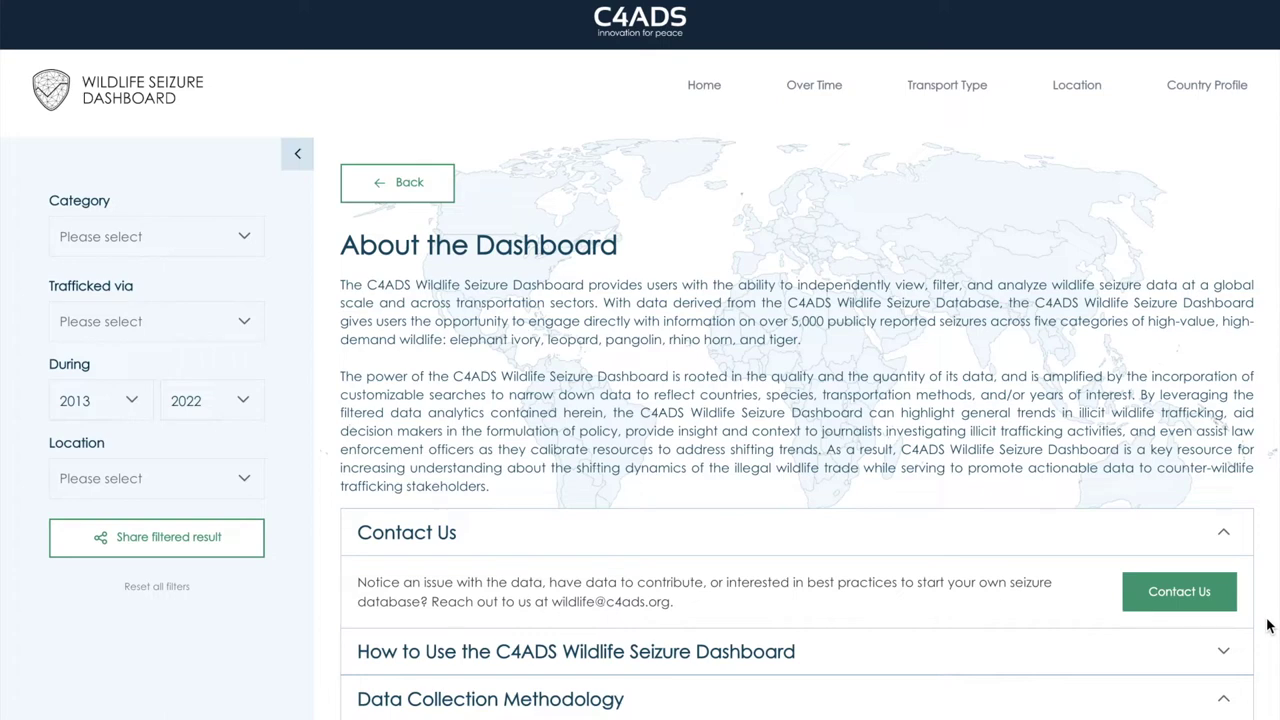
Review the Data Collection Methodology section and its process diagram on the About the Dashboard page.
{"action": "scroll", "coordinate": [1268, 625], "scroll_direction": "down", "scroll_amount": 5}
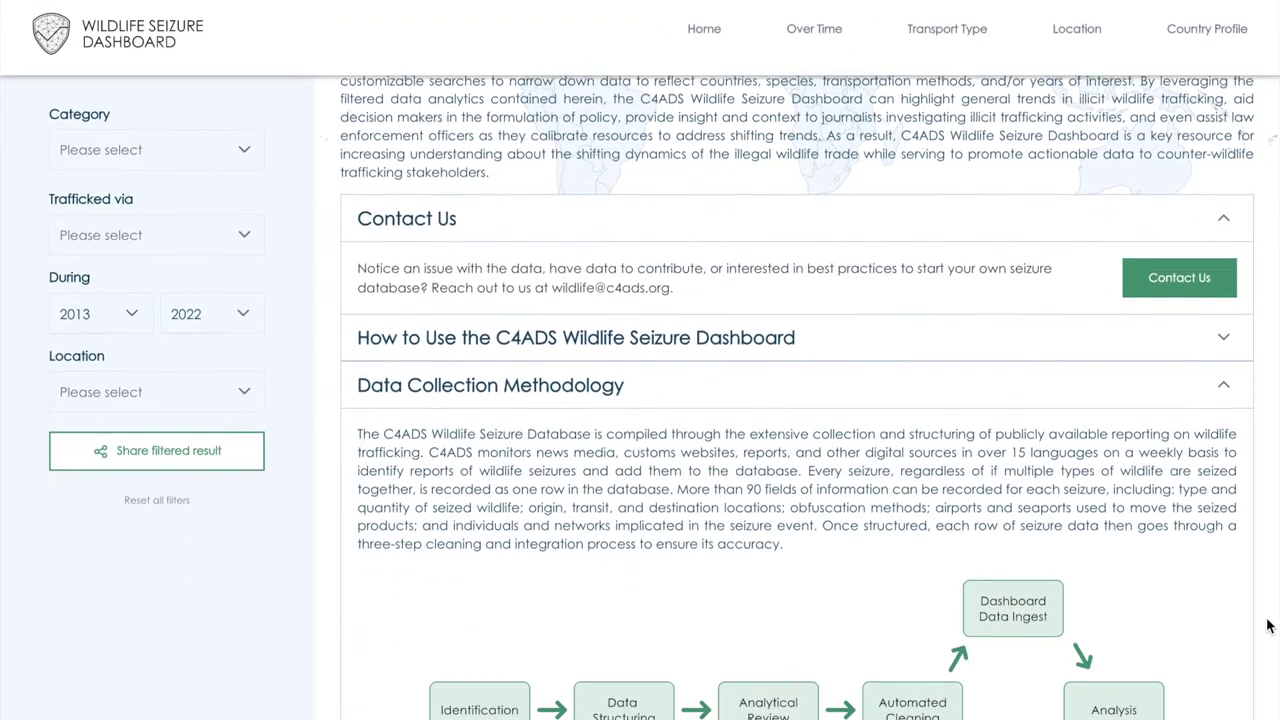
{"action": "scroll", "coordinate": [1268, 625], "scroll_direction": "down", "scroll_amount": 2}
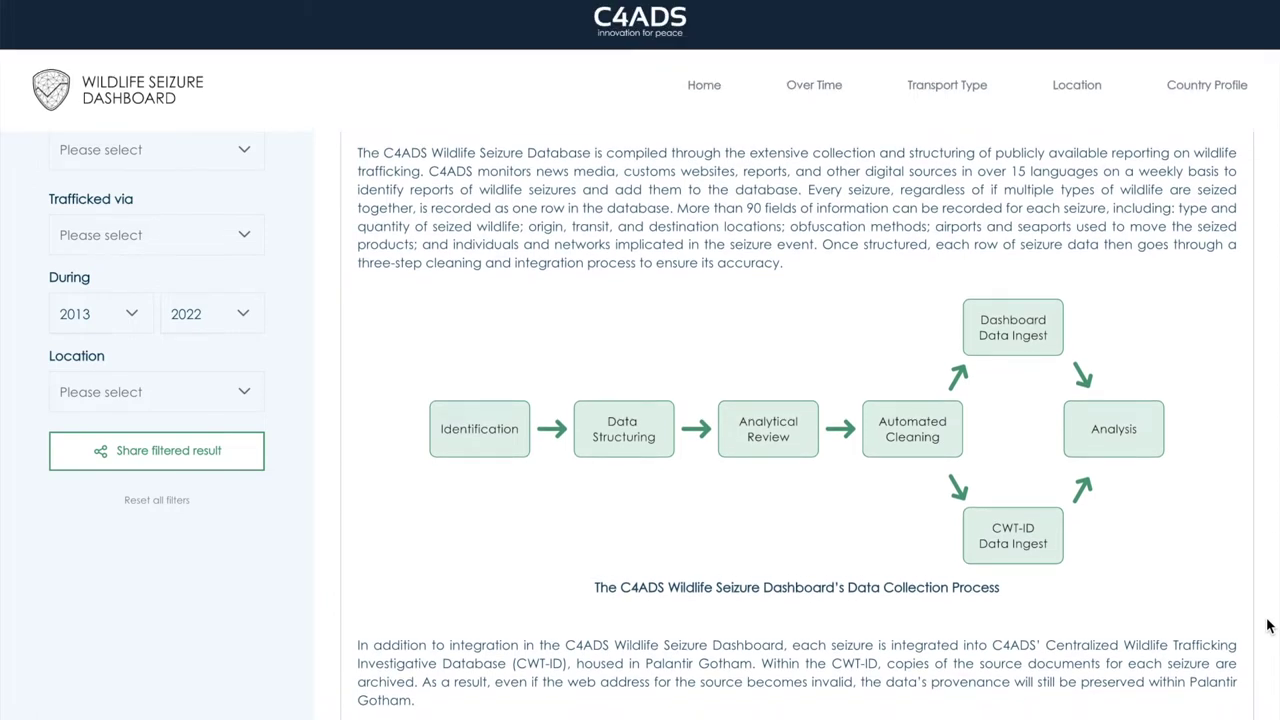
{"action": "scroll", "coordinate": [1268, 625], "scroll_direction": "up", "scroll_amount": 1}
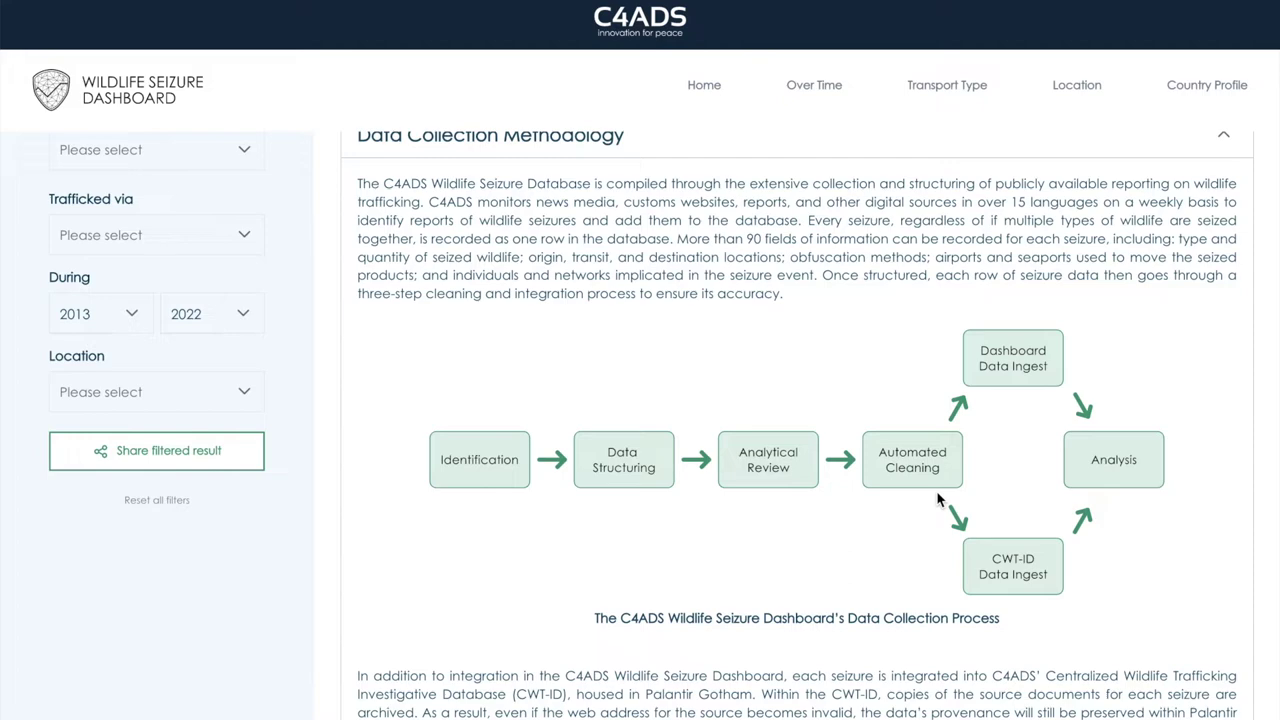
{"action": "scroll", "coordinate": [938, 498], "scroll_direction": "up", "scroll_amount": 3}
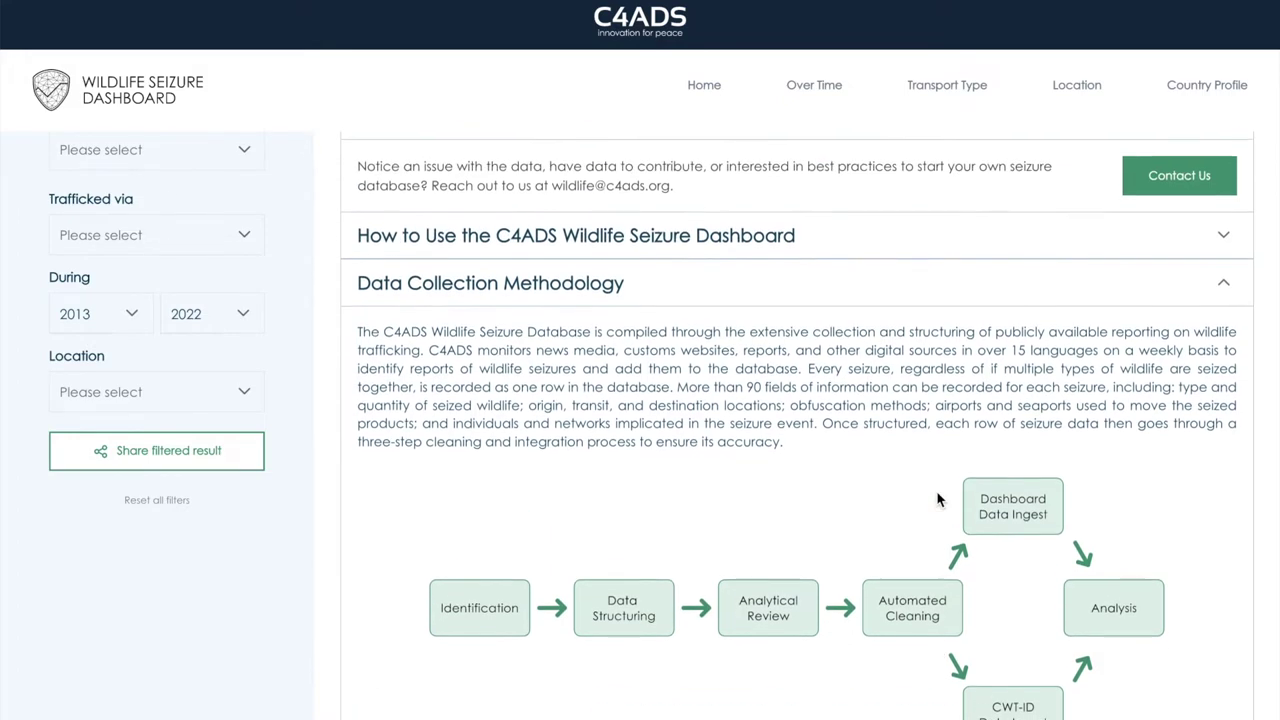
{"action": "scroll", "coordinate": [938, 498], "scroll_direction": "up", "scroll_amount": 4}
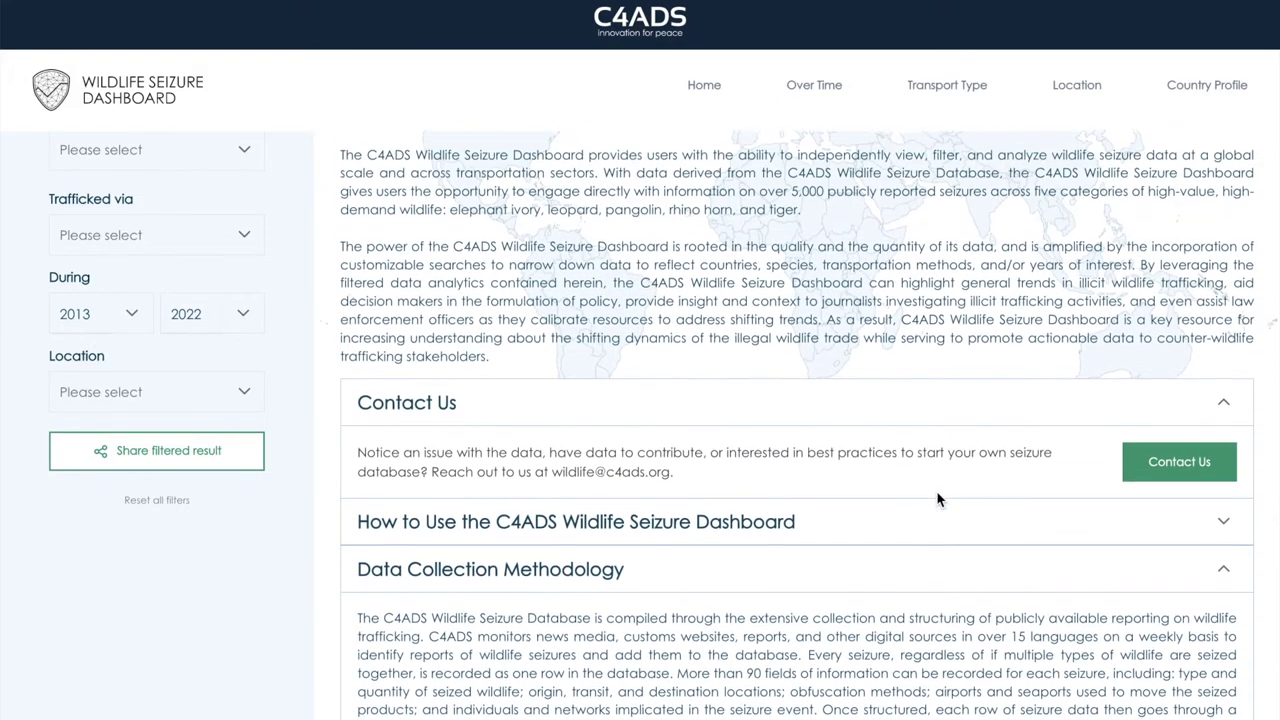
{"action": "scroll", "coordinate": [938, 498], "scroll_direction": "up", "scroll_amount": 1}
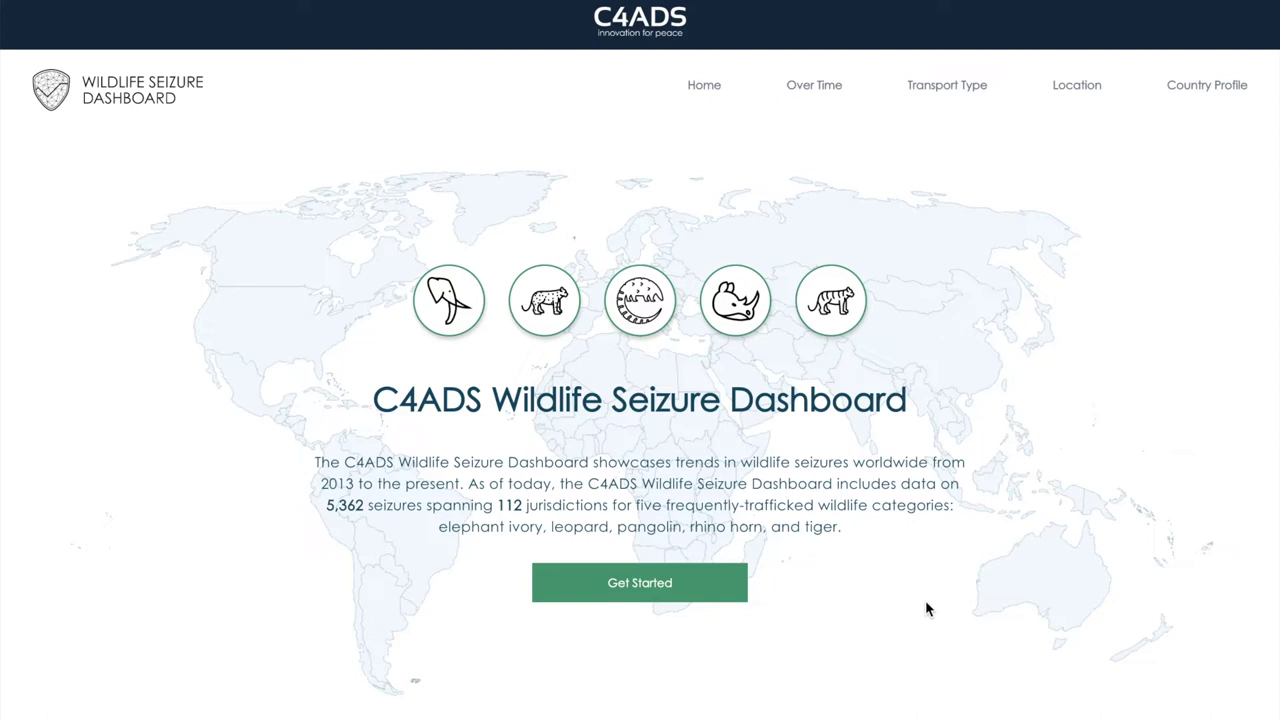
Enter the dashboard from the landing page and limit the trafficking routes map to 2018–2019, checking China's seizures.
{"action": "left_click", "coordinate": [636, 582]}
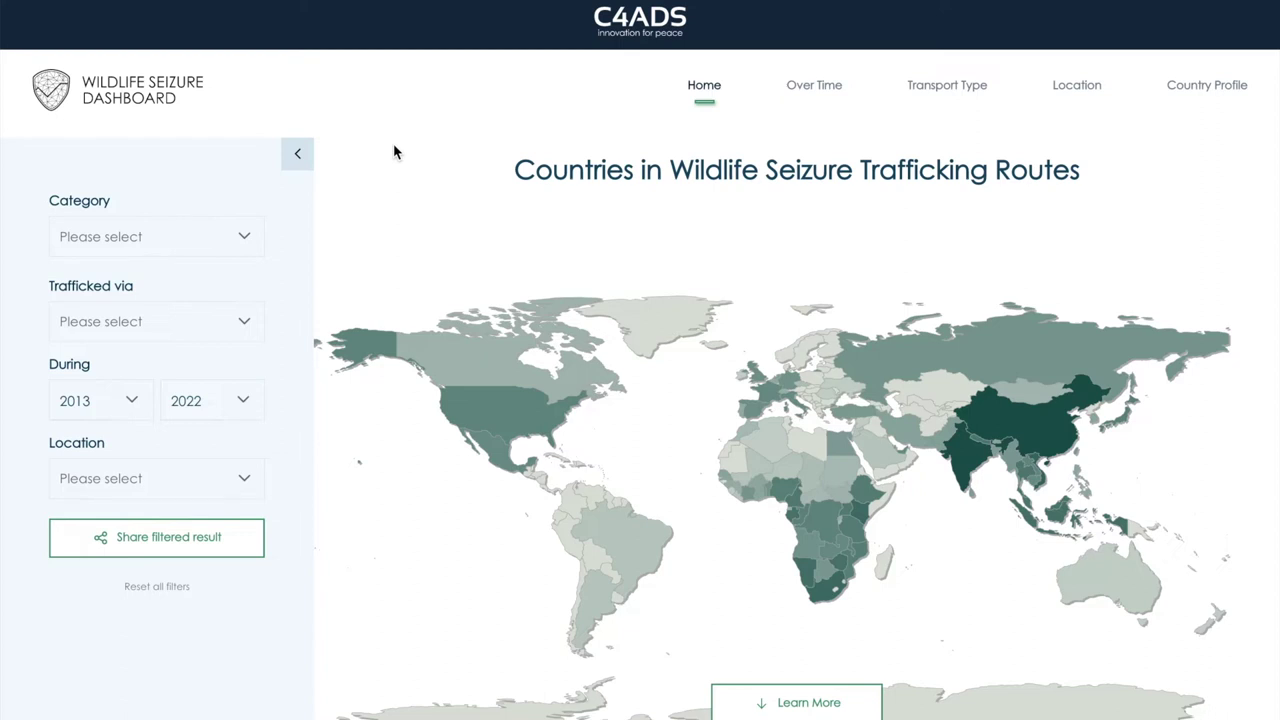
{"action": "left_click", "coordinate": [110, 400]}
{"action": "scroll", "coordinate": [112, 505], "scroll_direction": "down", "scroll_amount": 3}
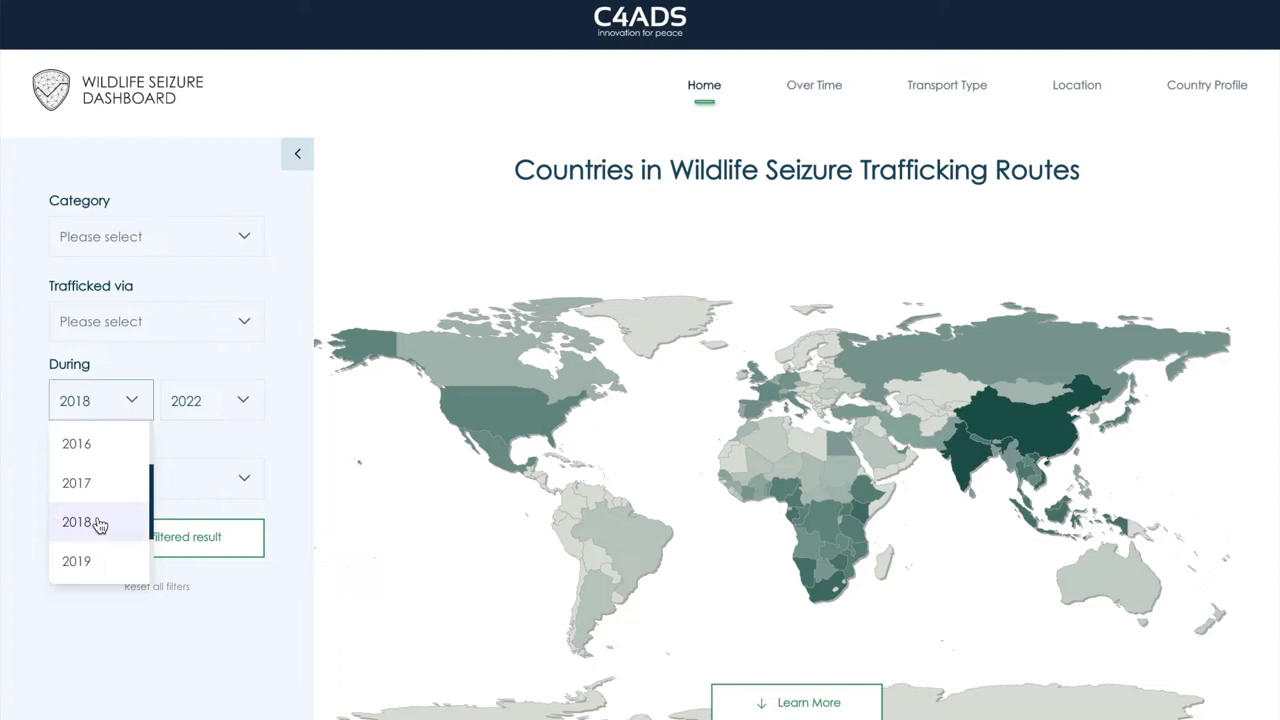
{"action": "left_click", "coordinate": [100, 522]}
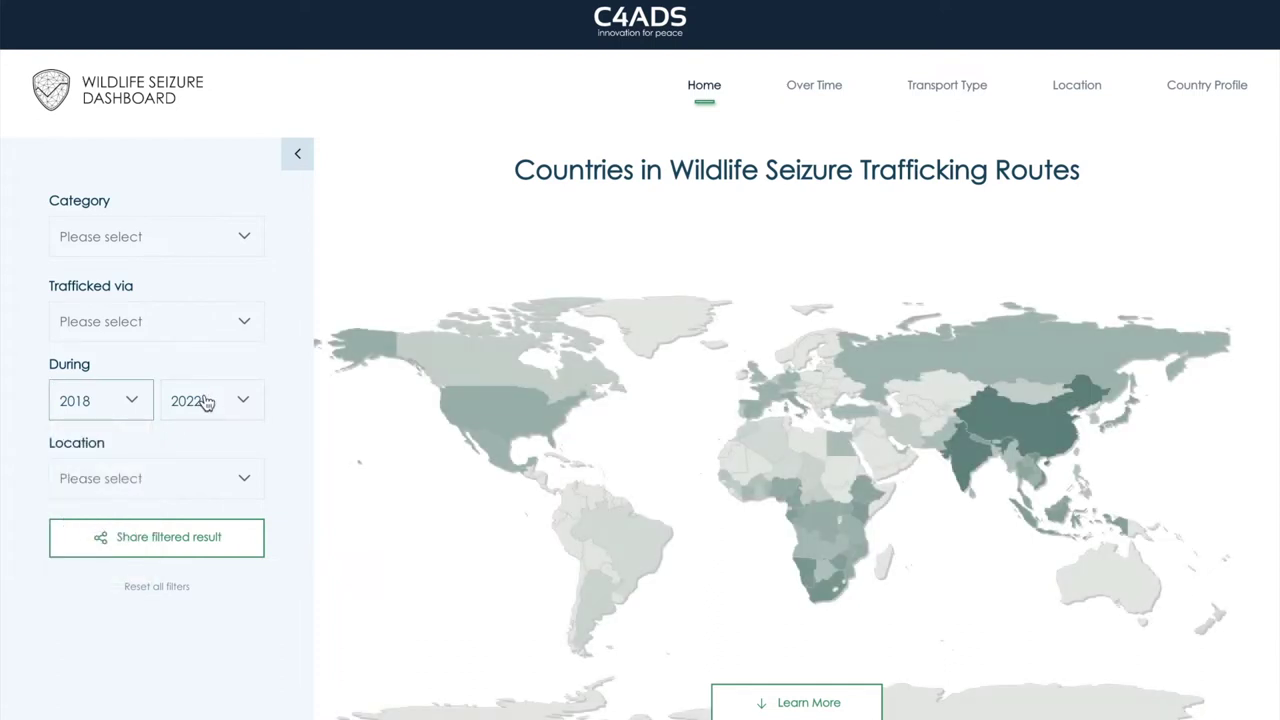
{"action": "left_click", "coordinate": [205, 401]}
{"action": "left_click", "coordinate": [197, 482]}
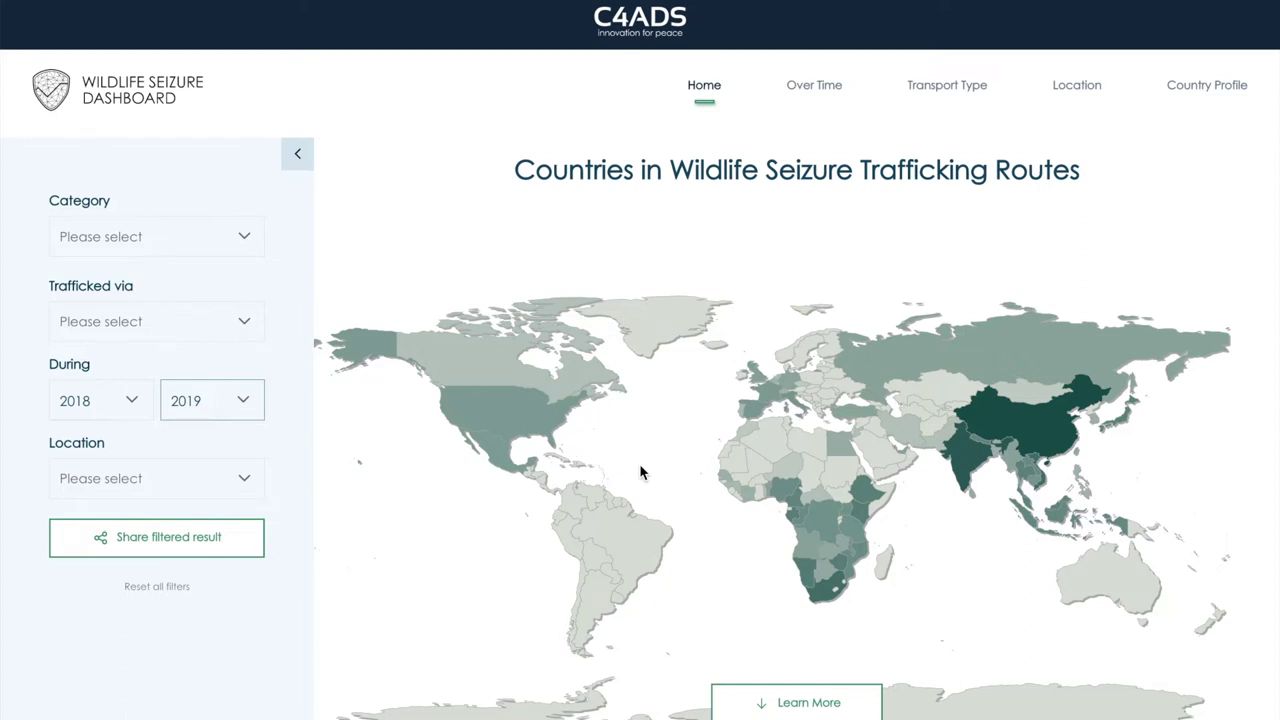
{"action": "mouse_move", "coordinate": [1011, 443]}
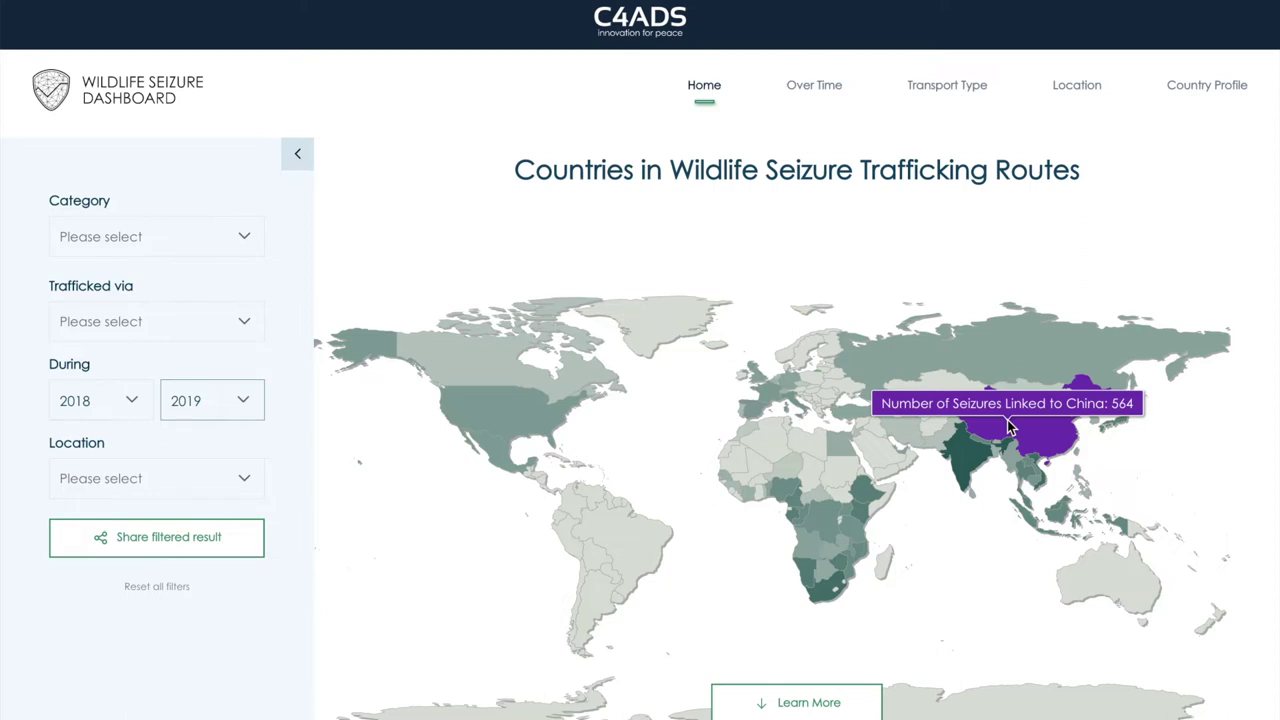
Set the trafficking routes map's period to 2020–2021 and check the number of seizures linked to China.
{"action": "left_click", "coordinate": [106, 402]}
{"action": "scroll", "coordinate": [109, 494], "scroll_direction": "down", "scroll_amount": 4}
{"action": "left_click", "coordinate": [90, 557]}
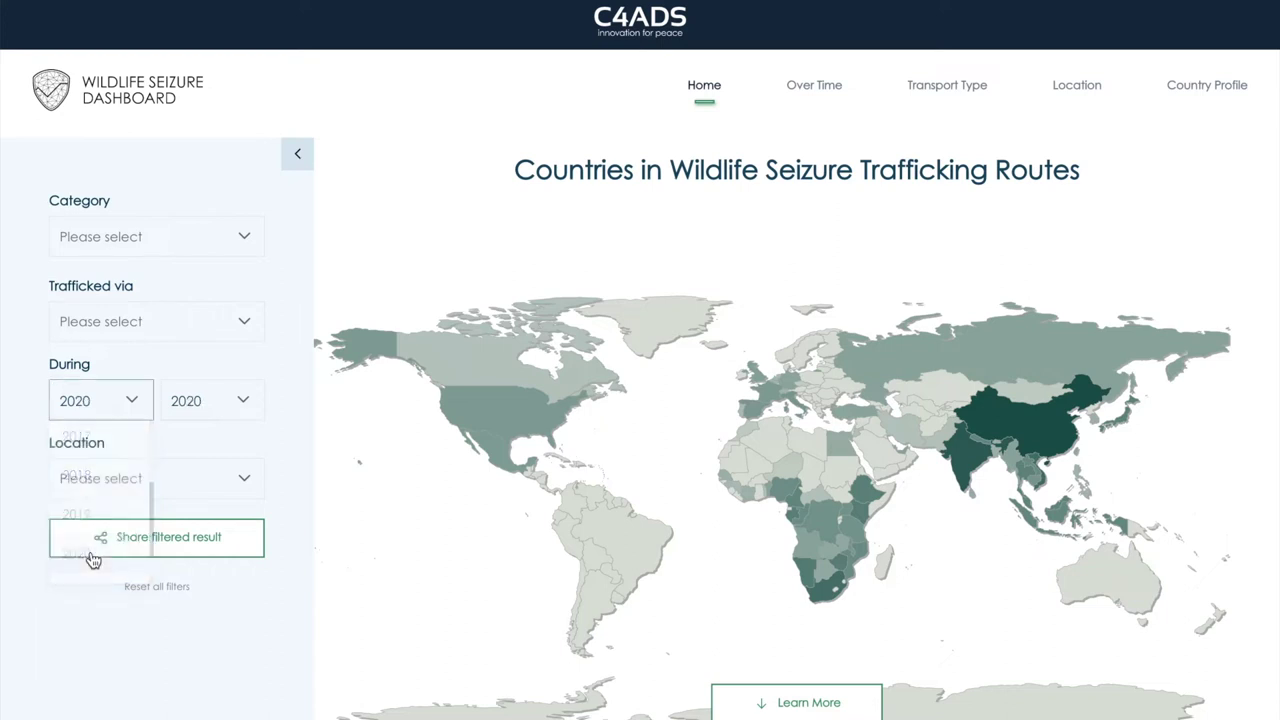
{"action": "left_click", "coordinate": [205, 405]}
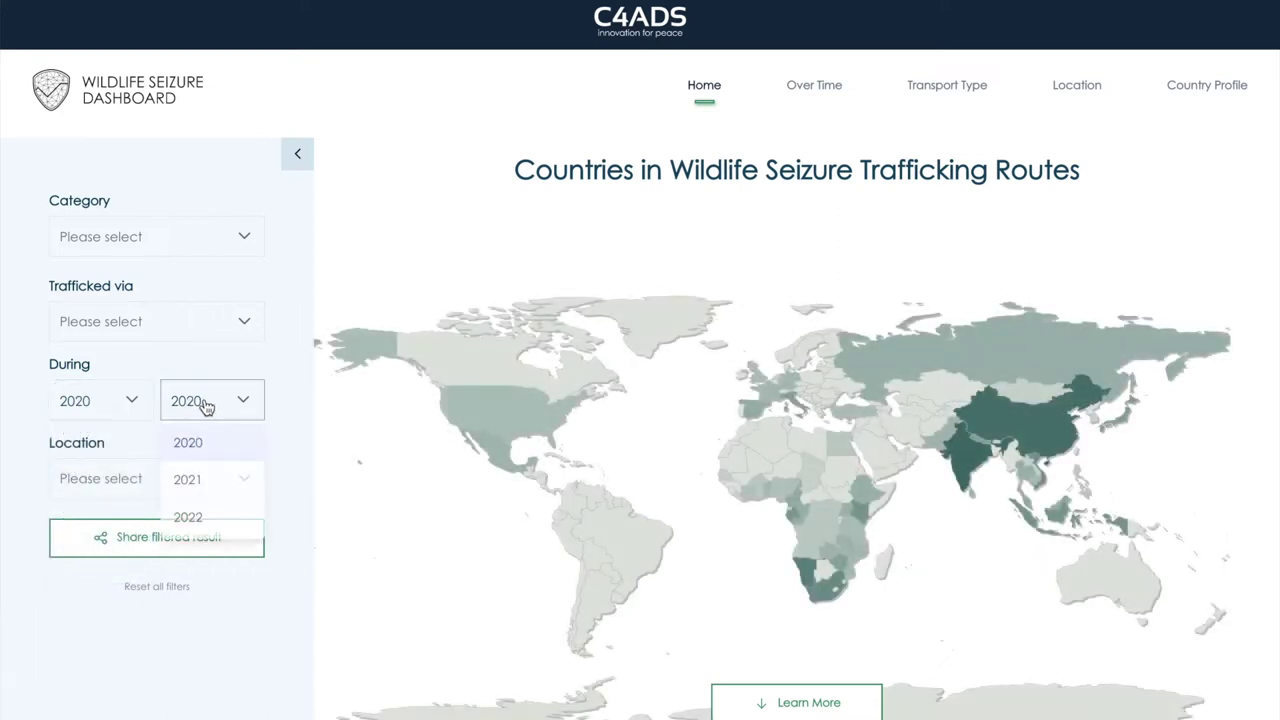
{"action": "left_click", "coordinate": [196, 488]}
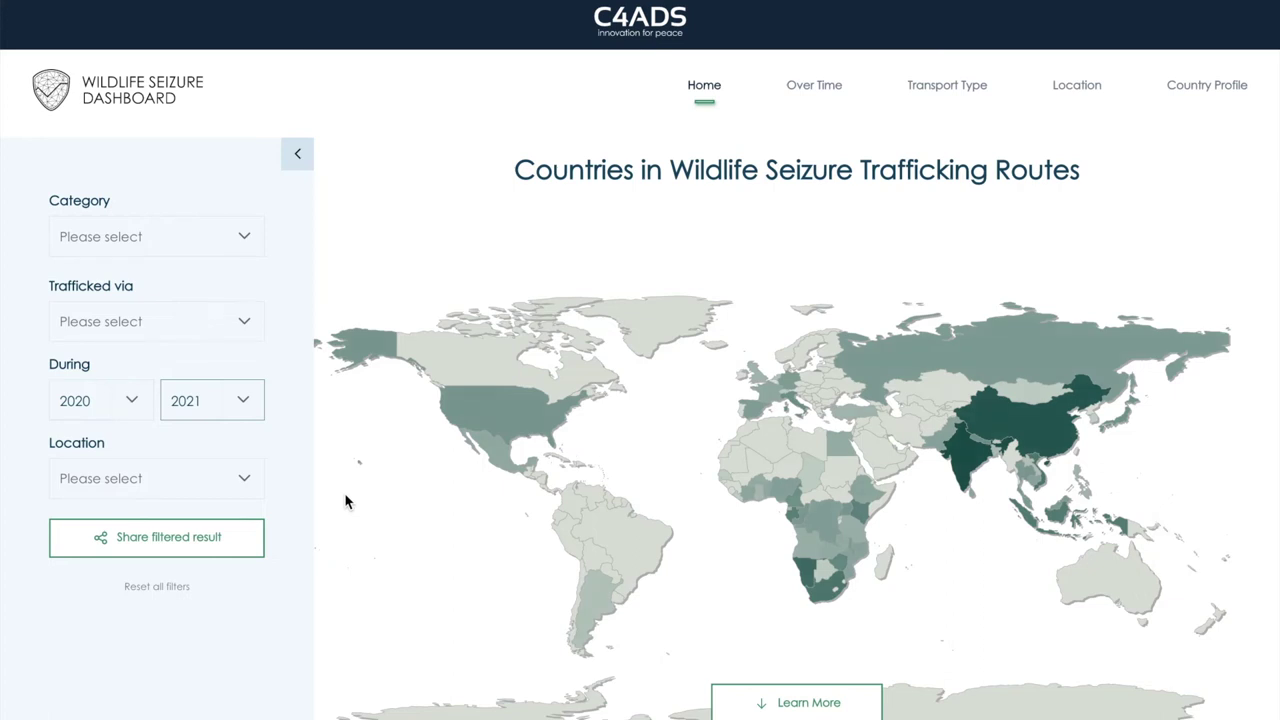
{"action": "mouse_move", "coordinate": [1003, 420]}
Filter the trafficking routes map to the Ivory category trafficked via Land.
{"action": "left_click", "coordinate": [220, 247]}
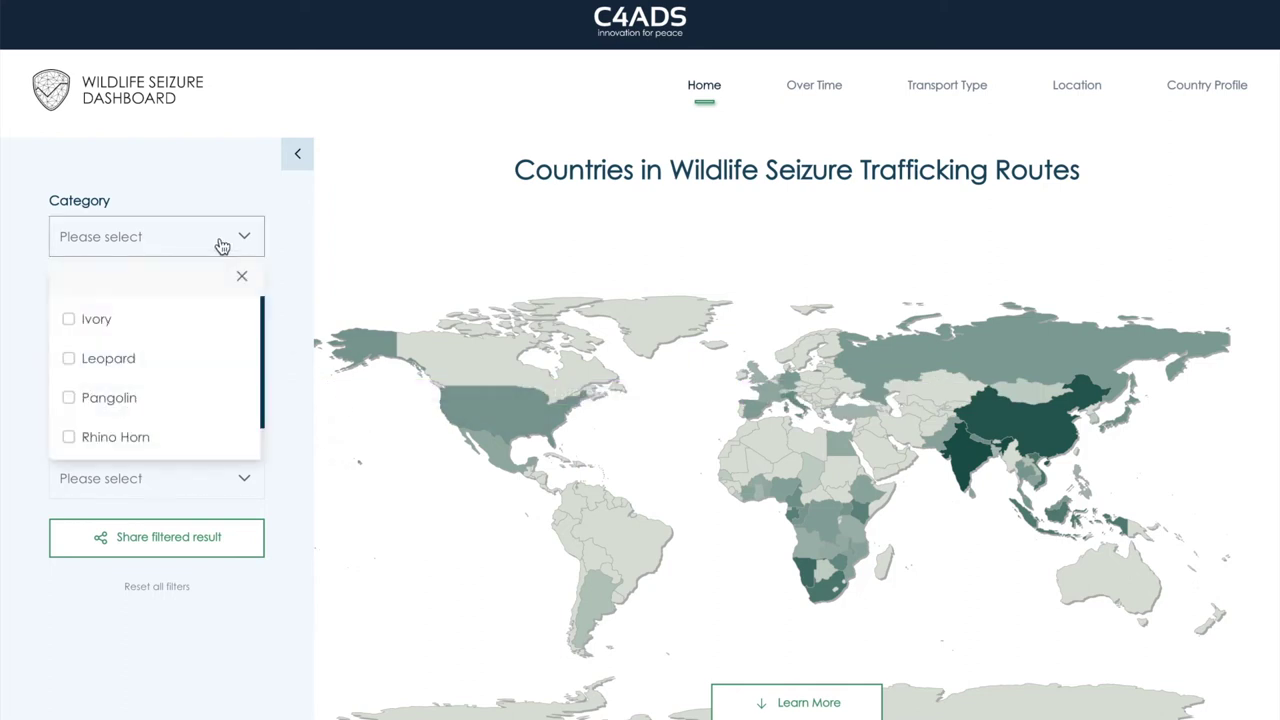
{"action": "left_click", "coordinate": [172, 320]}
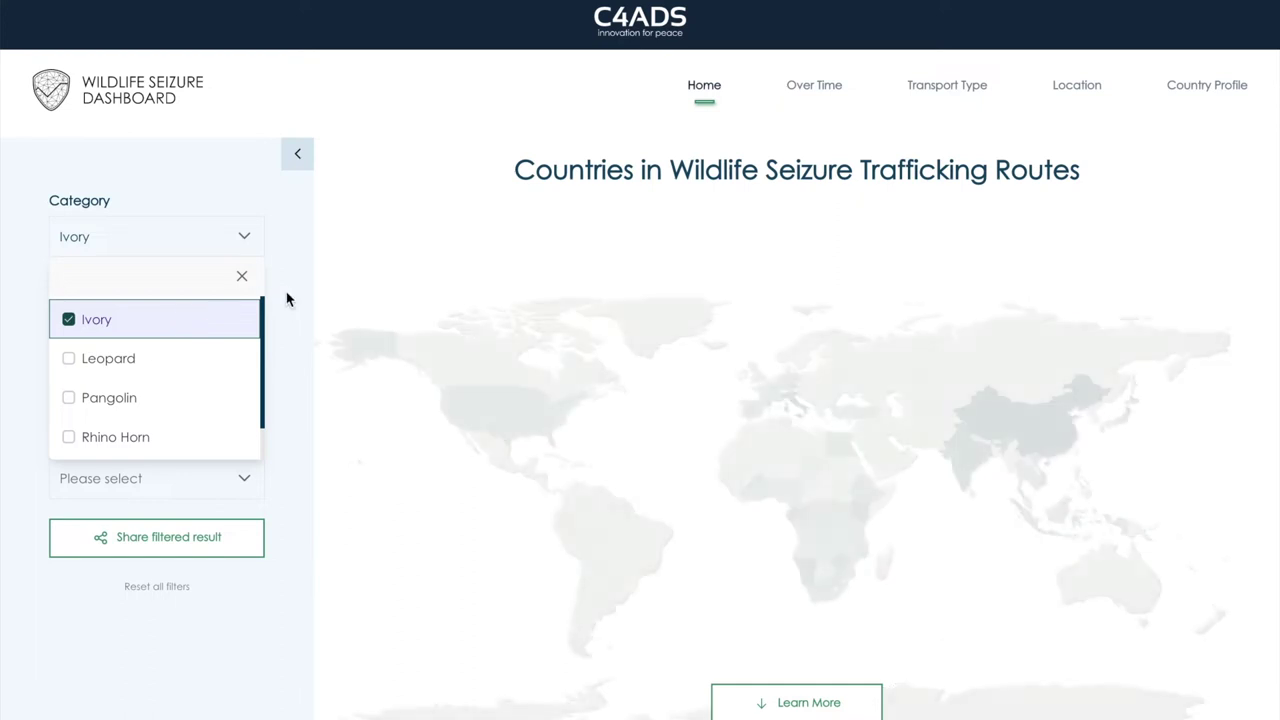
{"action": "left_click", "coordinate": [285, 298]}
{"action": "left_click", "coordinate": [240, 321]}
{"action": "left_click", "coordinate": [166, 443]}
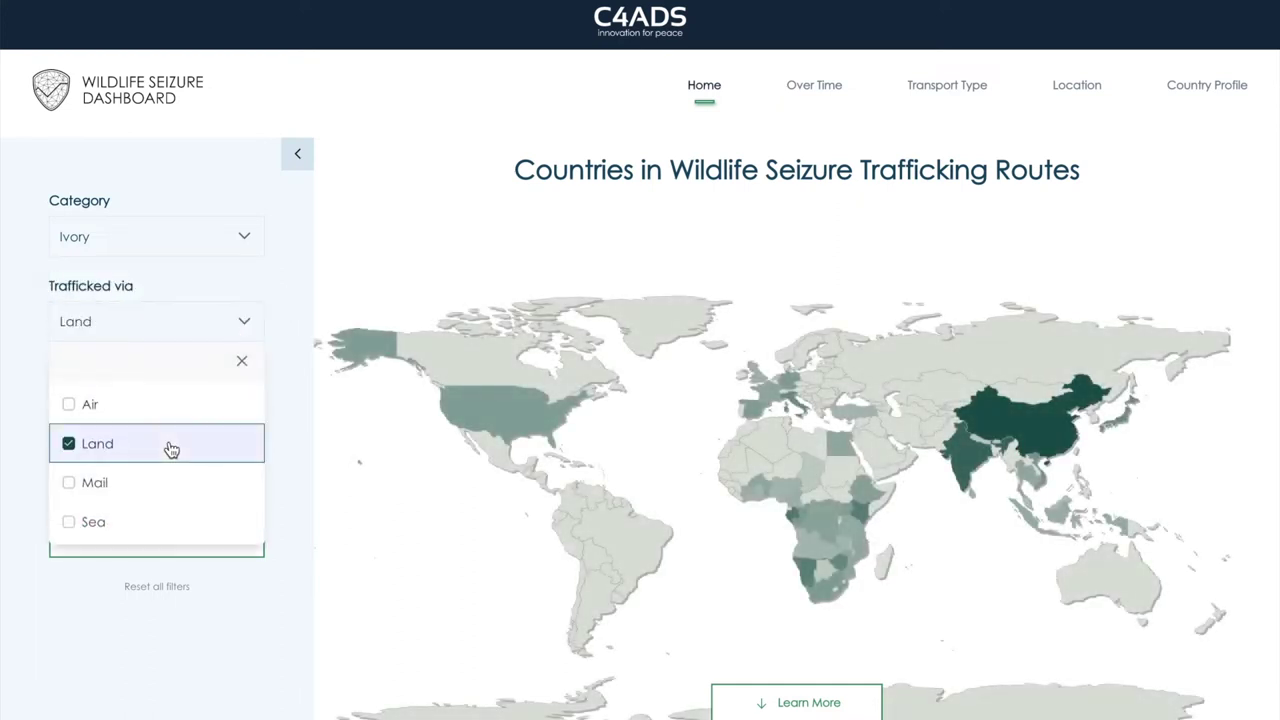
{"action": "left_click", "coordinate": [283, 436]}
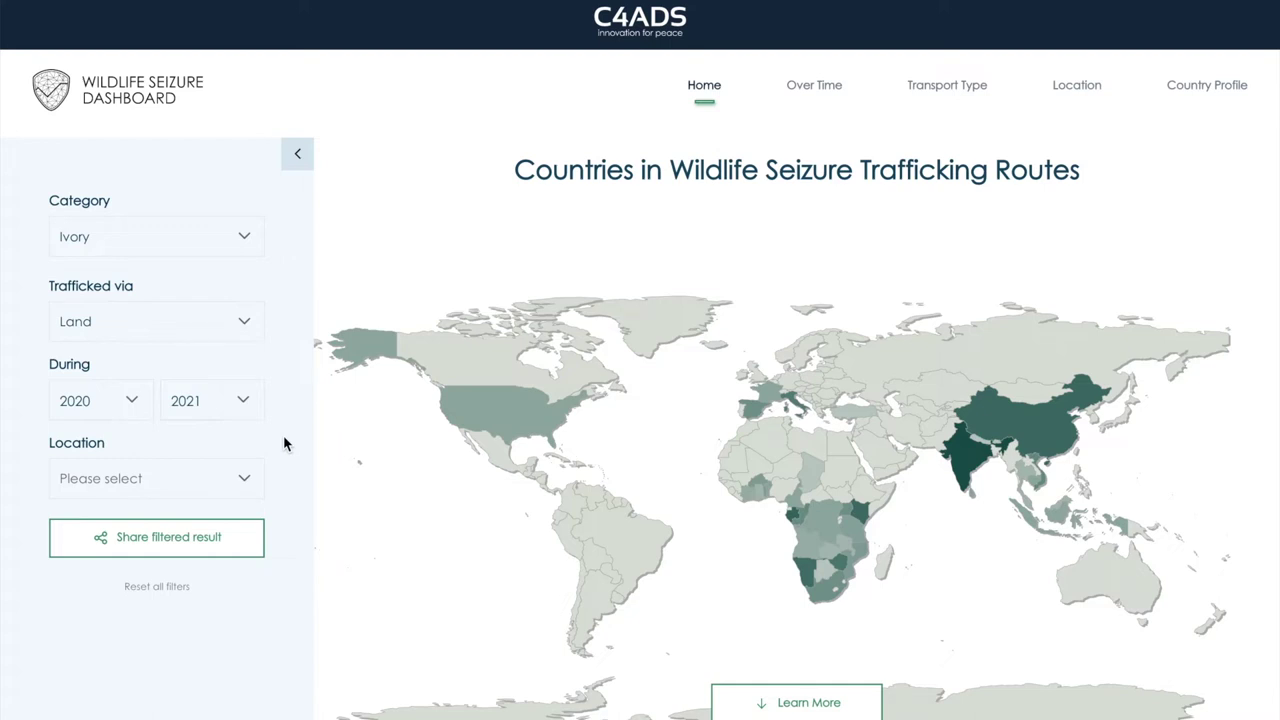
Reset all filters and open the Over Time view.
{"action": "left_click", "coordinate": [181, 593]}
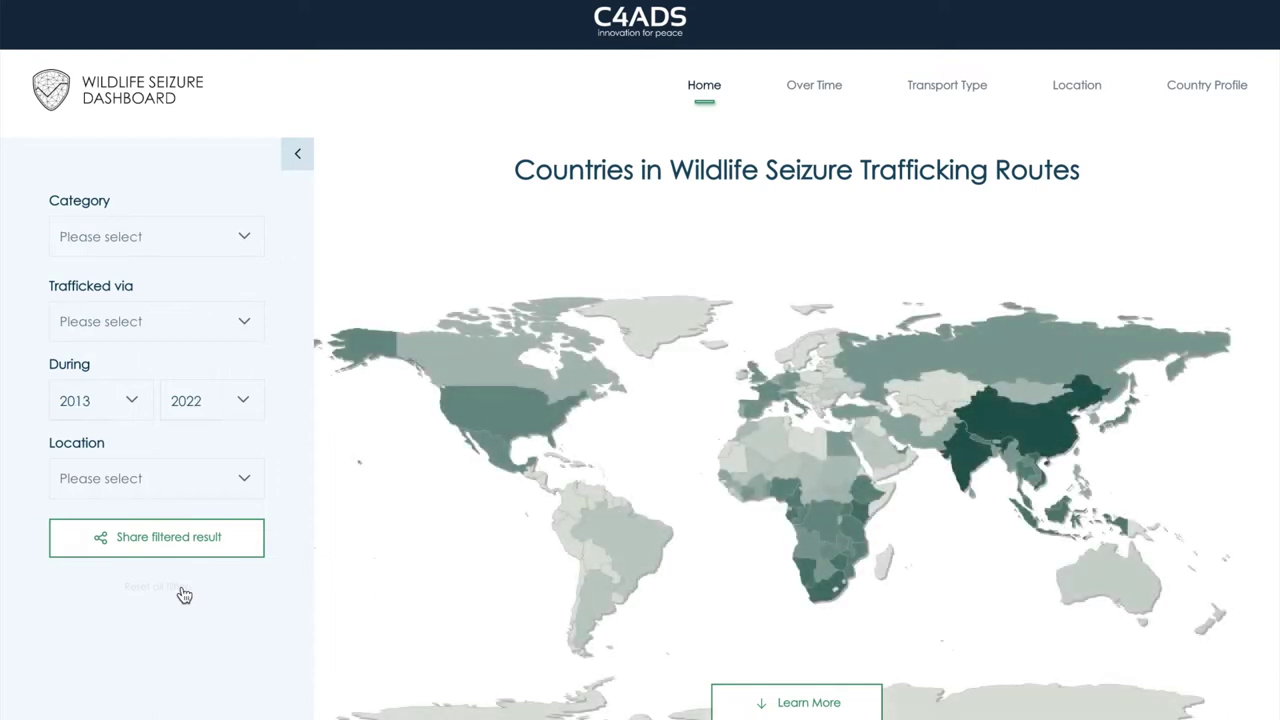
{"action": "left_click", "coordinate": [814, 88]}
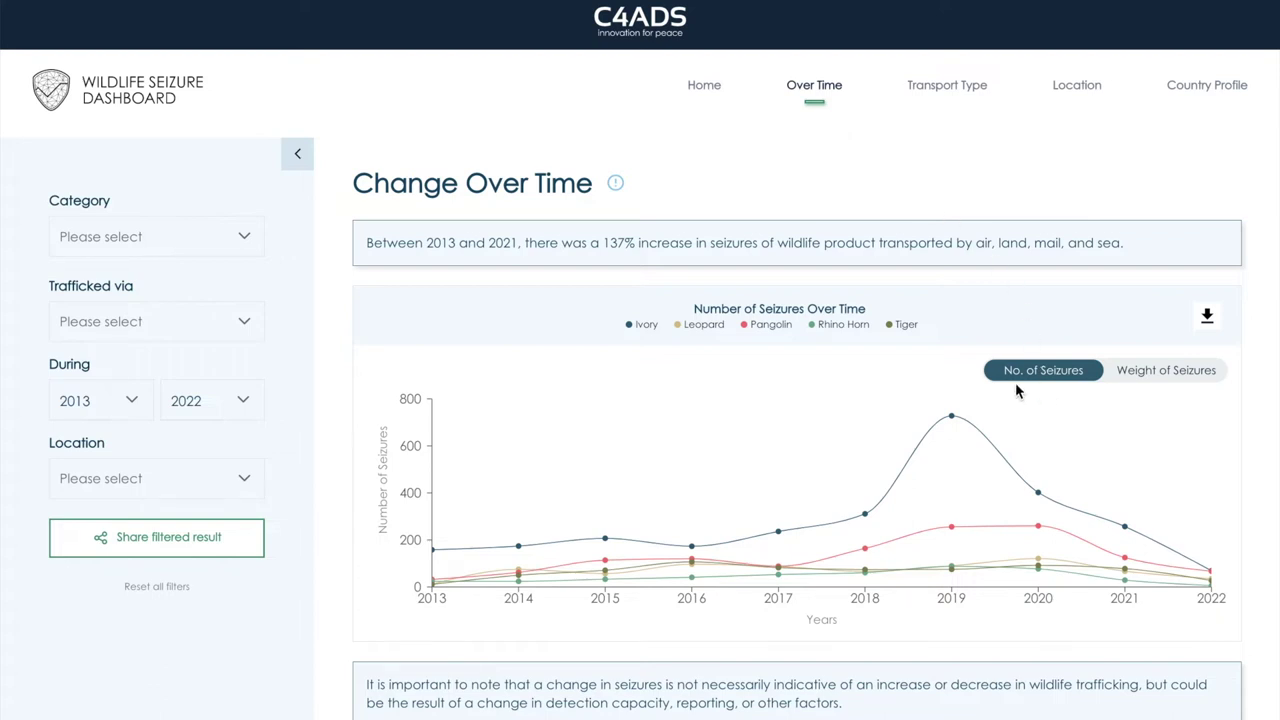
Preview the line chart by weight of seizures, return to number of seizures, and inspect the values for 2018, 2019 and 2020.
{"action": "left_click", "coordinate": [1150, 374]}
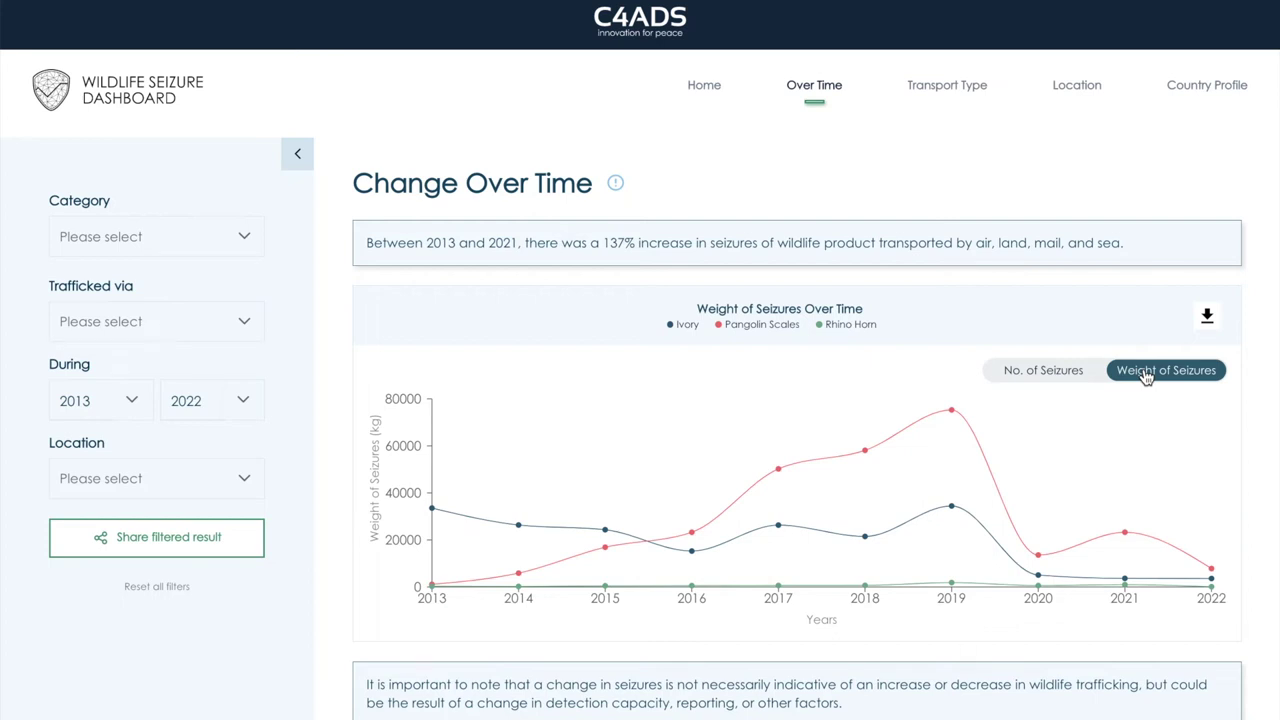
{"action": "left_click", "coordinate": [1078, 373]}
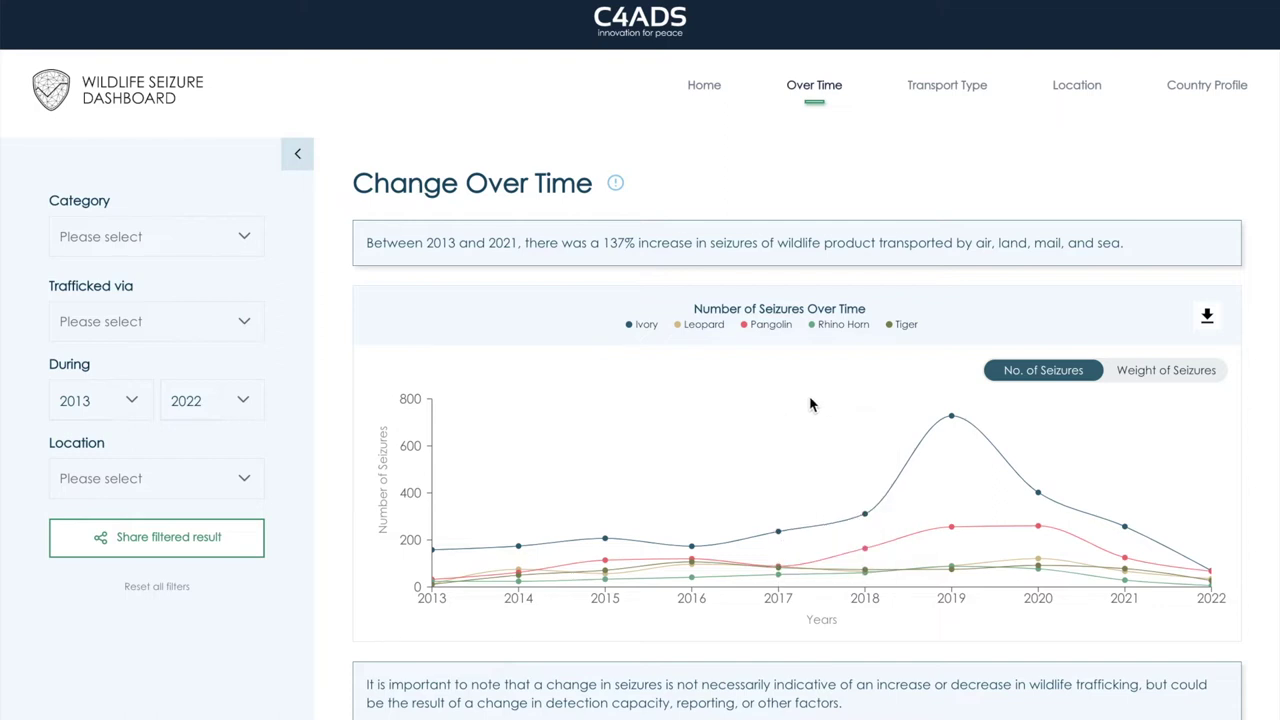
{"action": "mouse_move", "coordinate": [866, 420]}
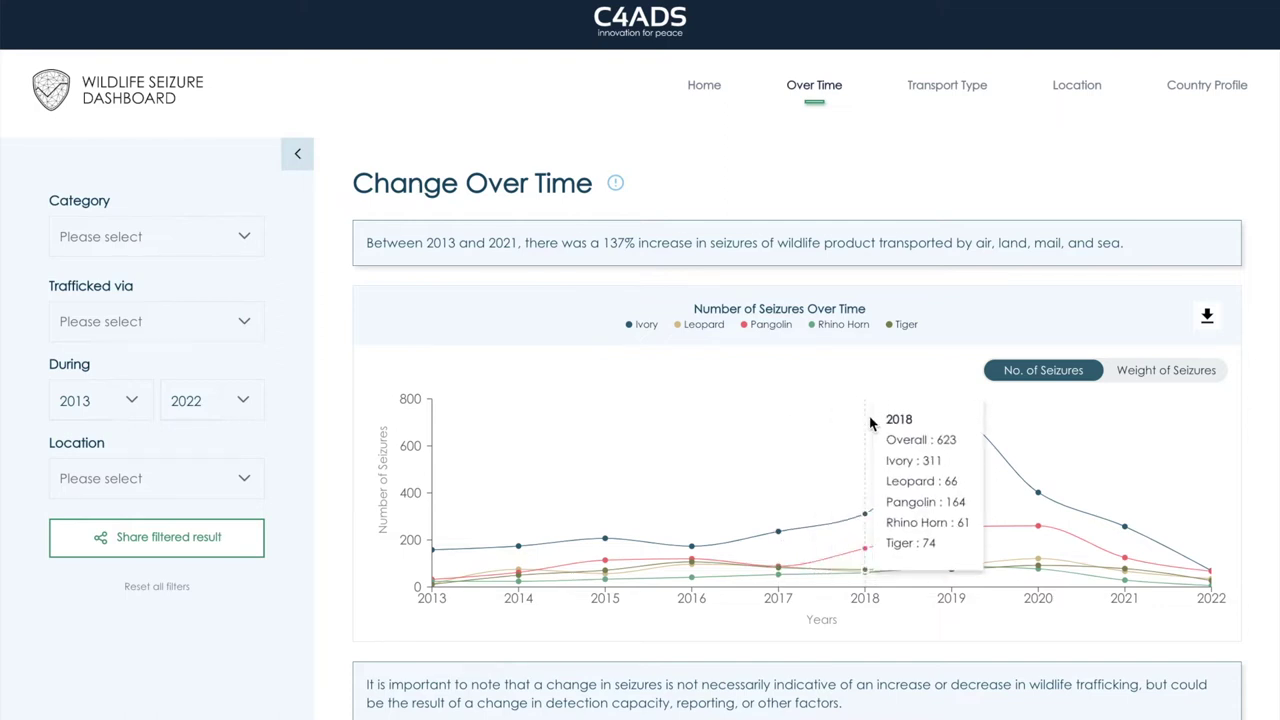
{"action": "mouse_move", "coordinate": [948, 417]}
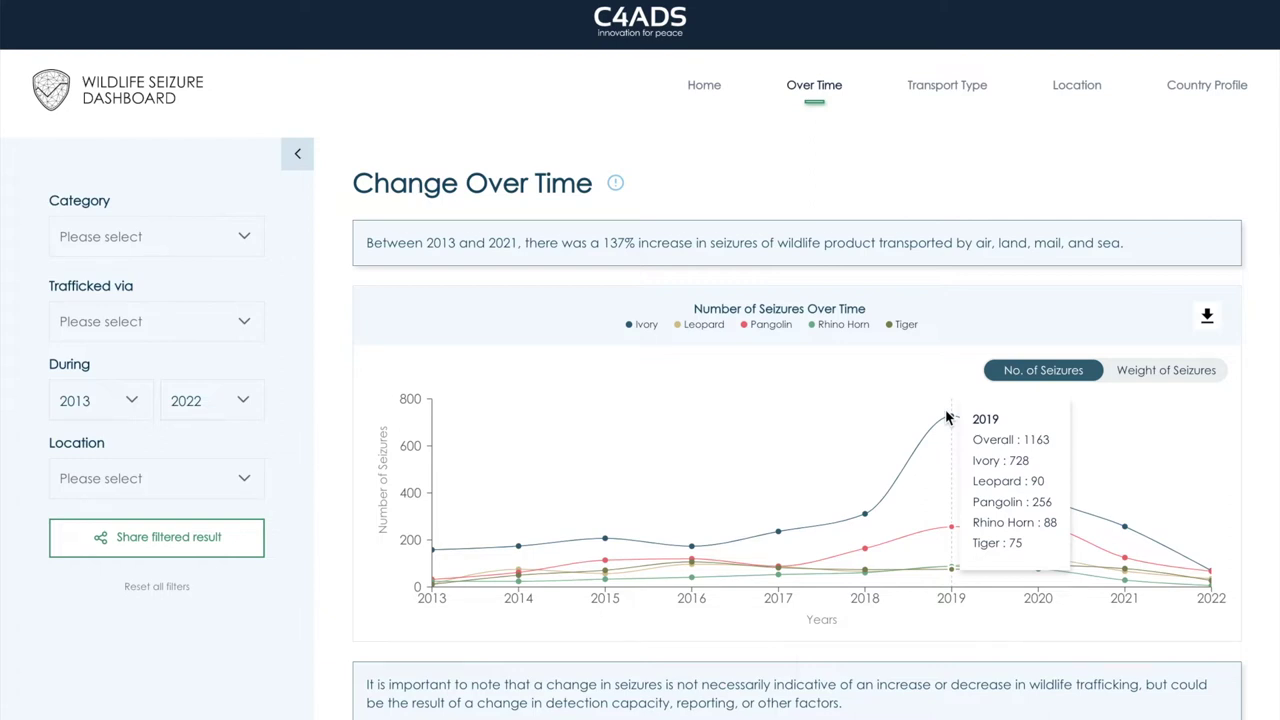
{"action": "mouse_move", "coordinate": [1024, 414]}
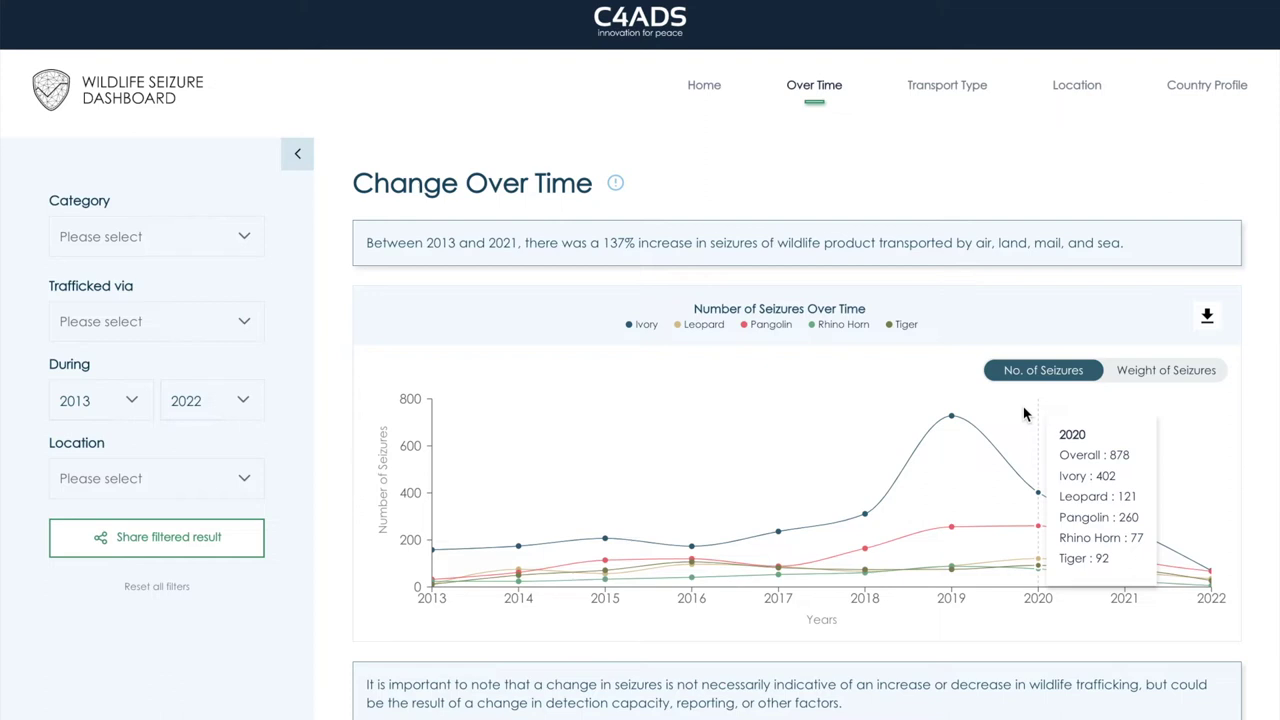
Limit the Over Time charts to the years 2017 to 2021, bringing the stacked bar chart into view.
{"action": "scroll", "coordinate": [1024, 360], "scroll_direction": "down", "scroll_amount": 5}
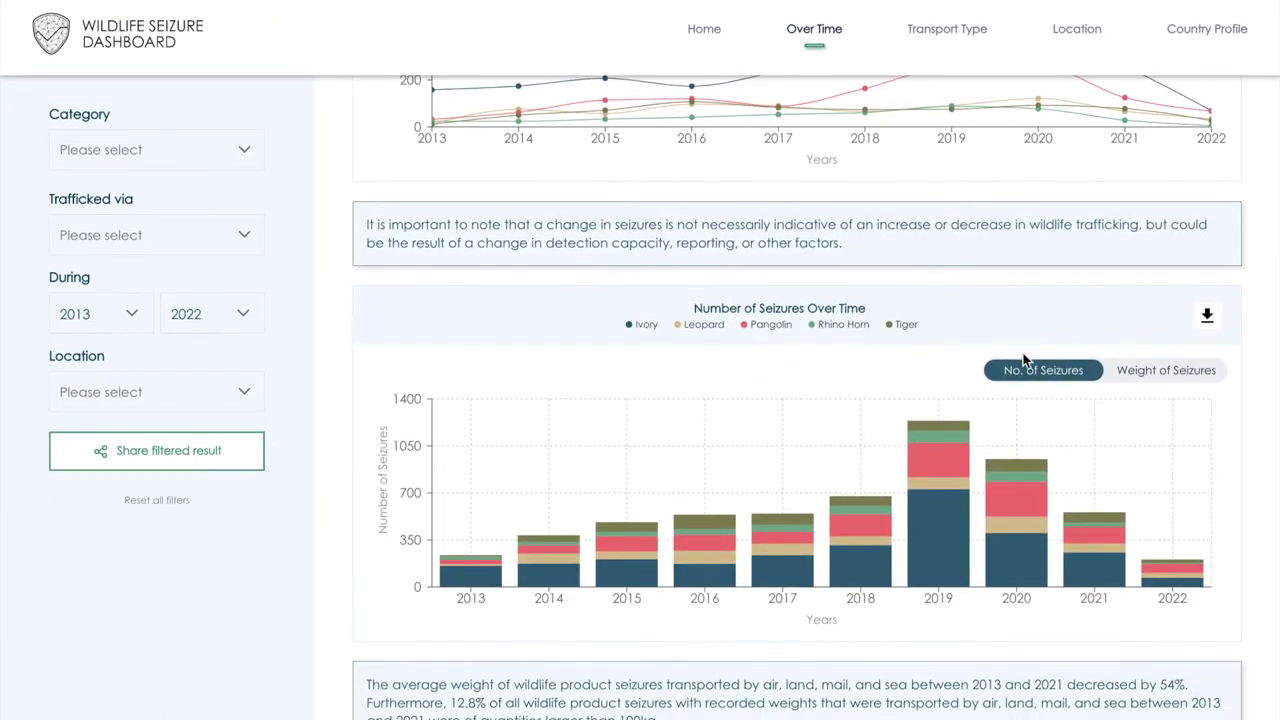
{"action": "scroll", "coordinate": [1024, 360], "scroll_direction": "down", "scroll_amount": 1}
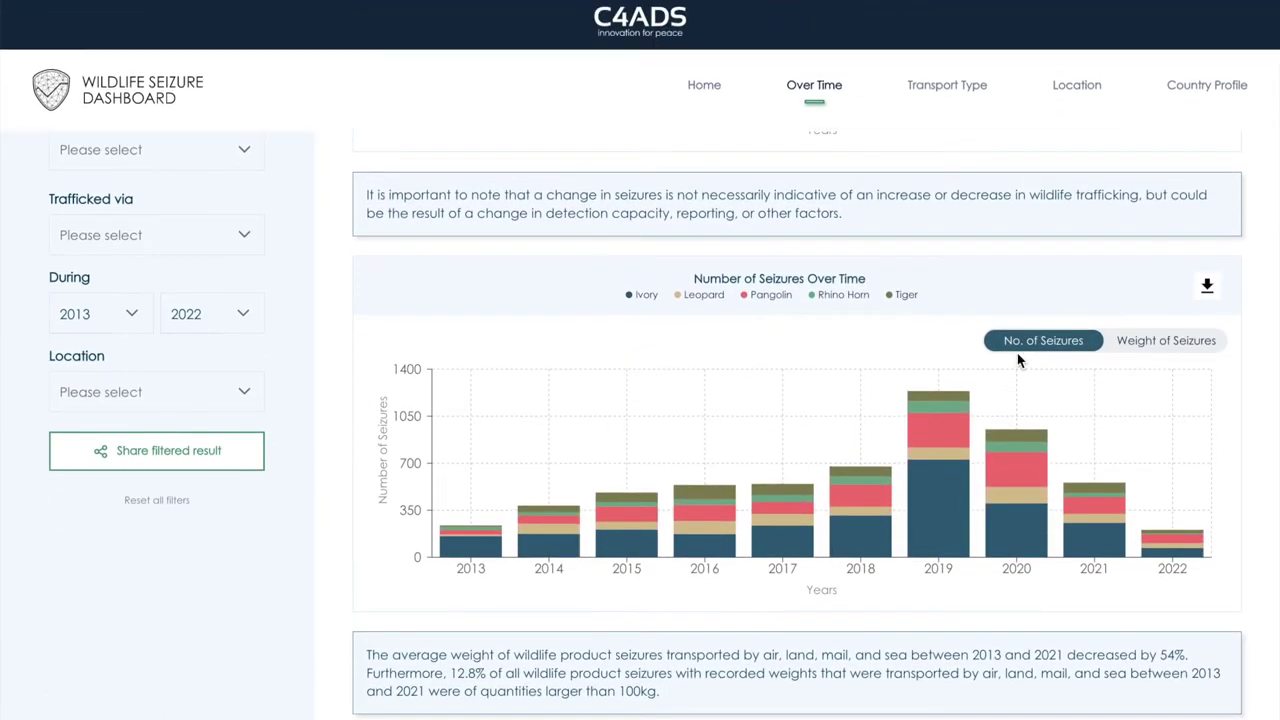
{"action": "left_click", "coordinate": [103, 316]}
{"action": "scroll", "coordinate": [108, 400], "scroll_direction": "down", "scroll_amount": 2}
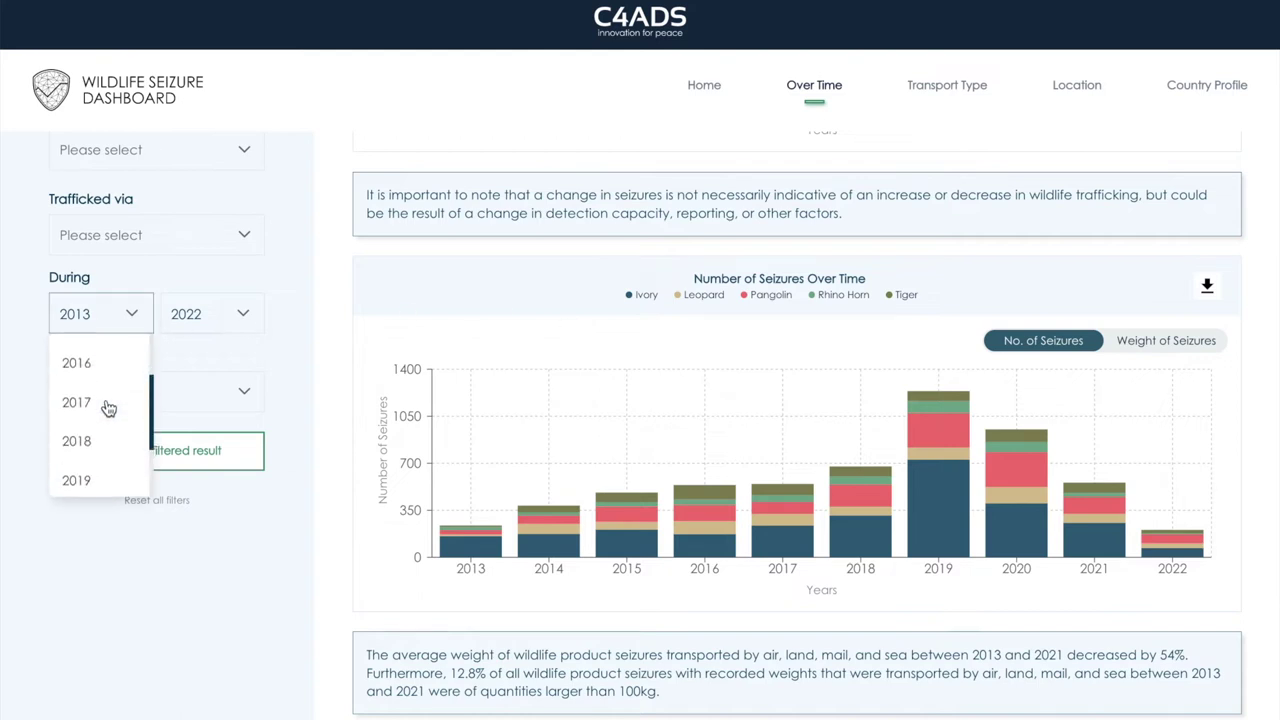
{"action": "left_click", "coordinate": [108, 408]}
{"action": "left_click", "coordinate": [212, 313]}
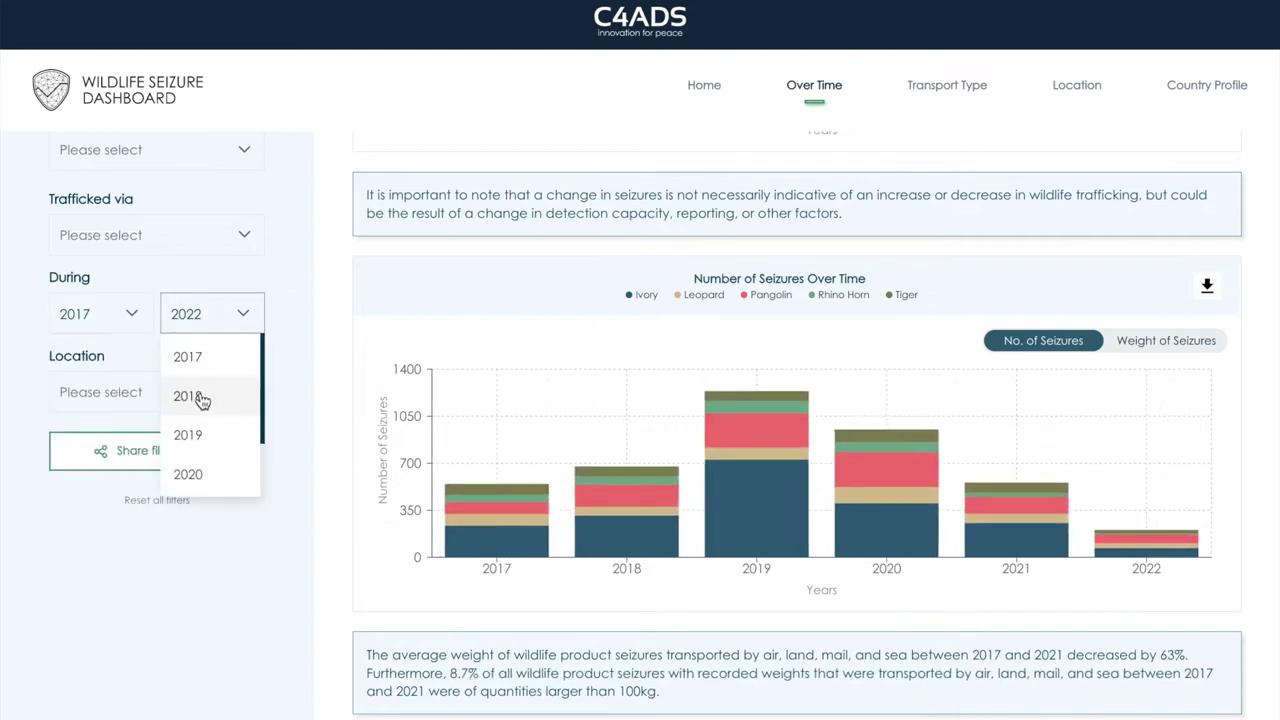
{"action": "scroll", "coordinate": [200, 400], "scroll_direction": "down", "scroll_amount": 2}
{"action": "left_click", "coordinate": [196, 433]}
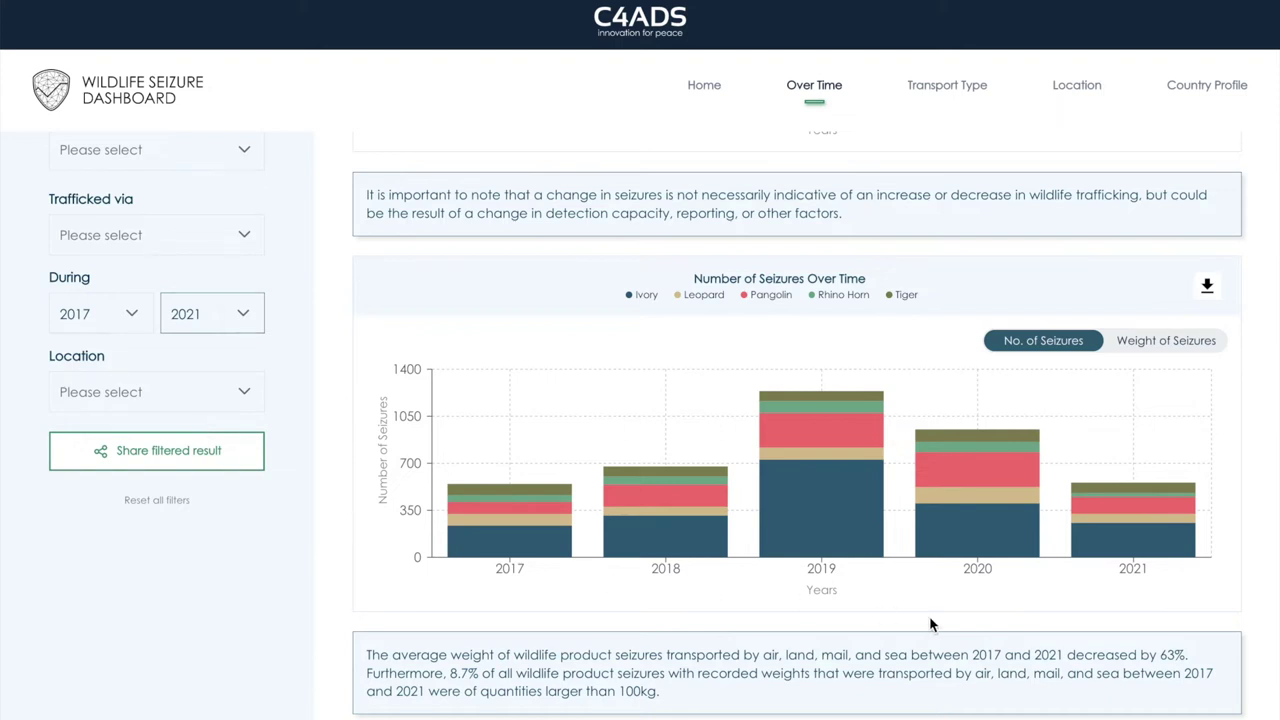
Inspect the seizure counts per wildlife category for 2020, 2019 and 2021 in the stacked bar chart.
{"action": "mouse_move", "coordinate": [970, 526]}
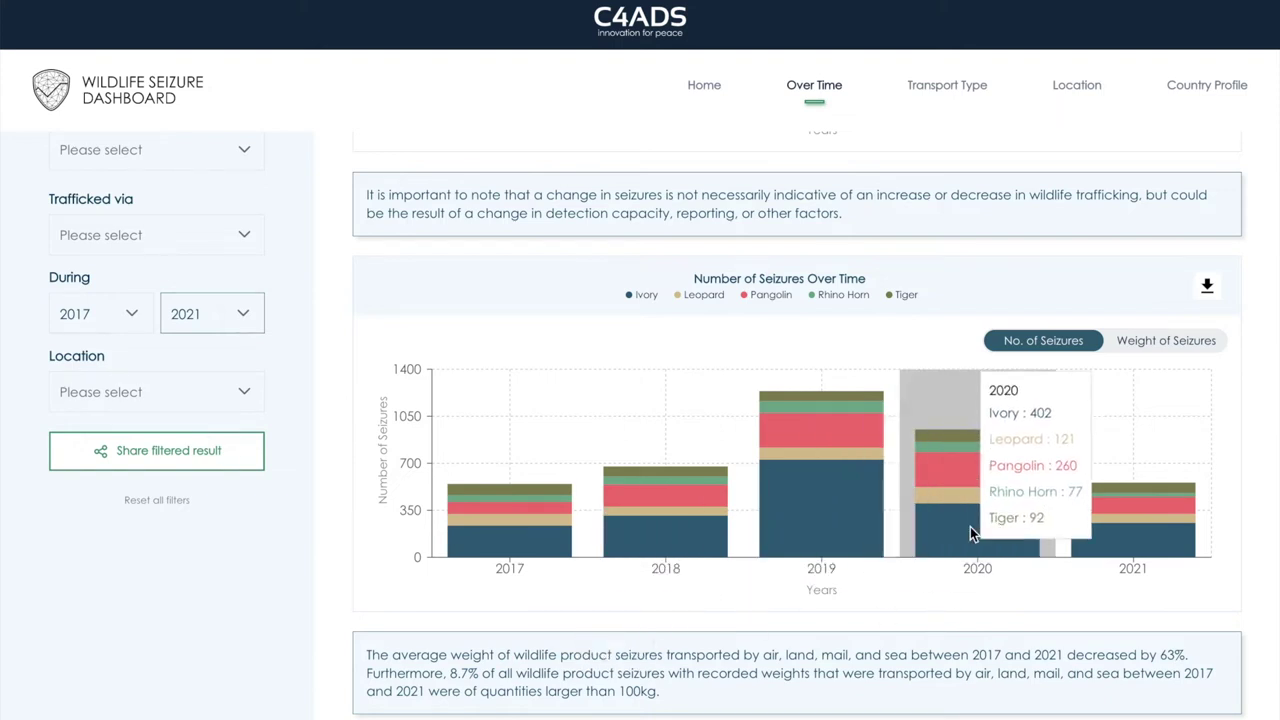
{"action": "mouse_move", "coordinate": [824, 498]}
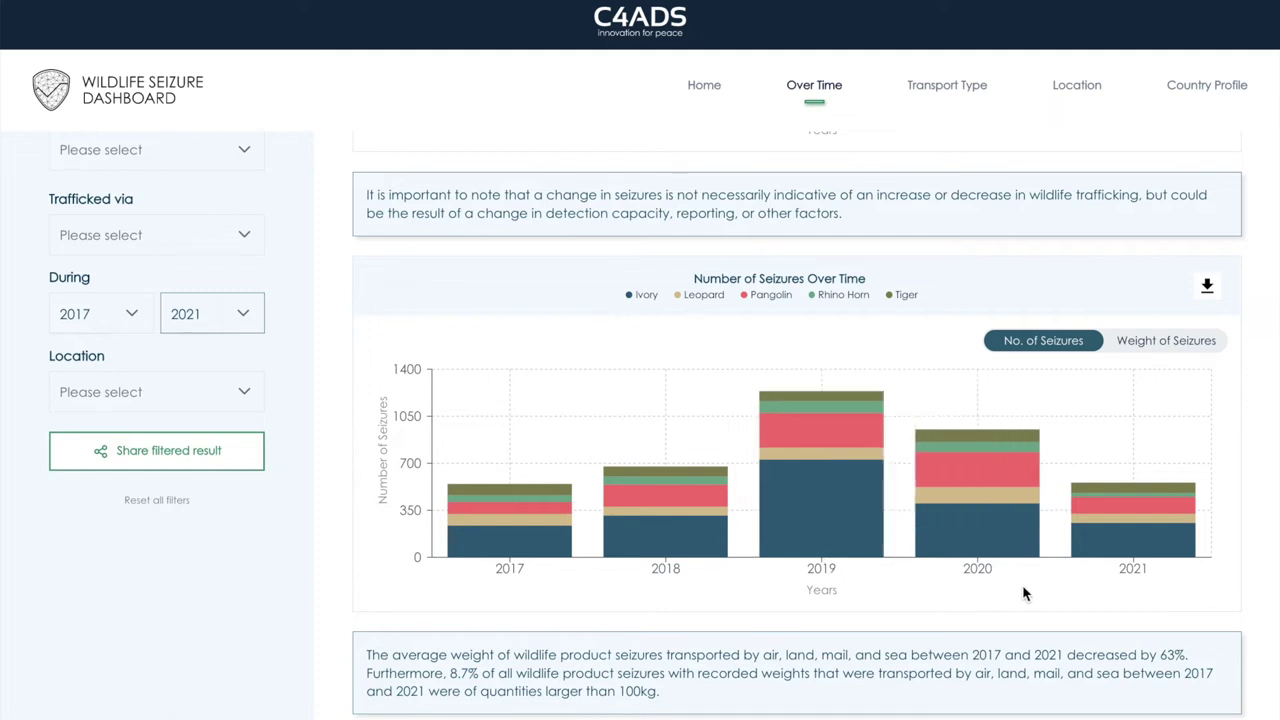
{"action": "mouse_move", "coordinate": [1126, 530]}
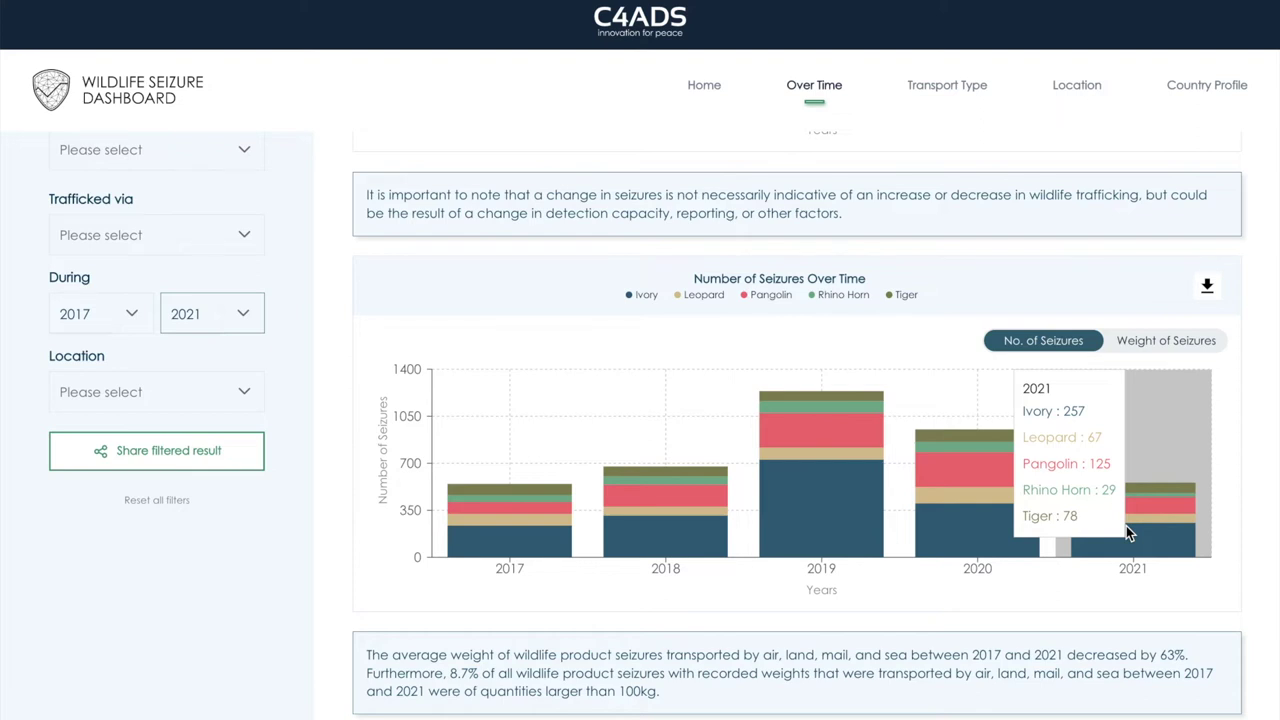
Show the stacked bar chart by weight of seizures and inspect the values for 2020 and 2021.
{"action": "left_click", "coordinate": [1162, 345]}
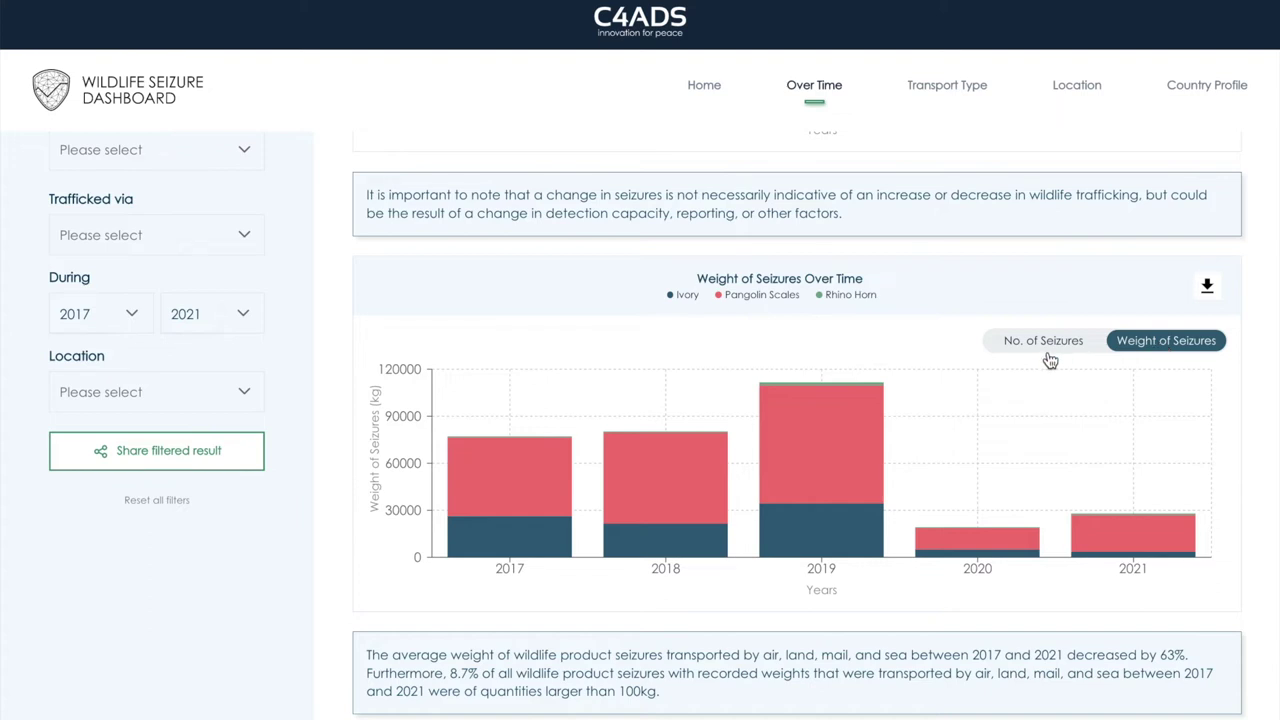
{"action": "mouse_move", "coordinate": [1004, 390]}
{"action": "mouse_move", "coordinate": [1078, 390]}
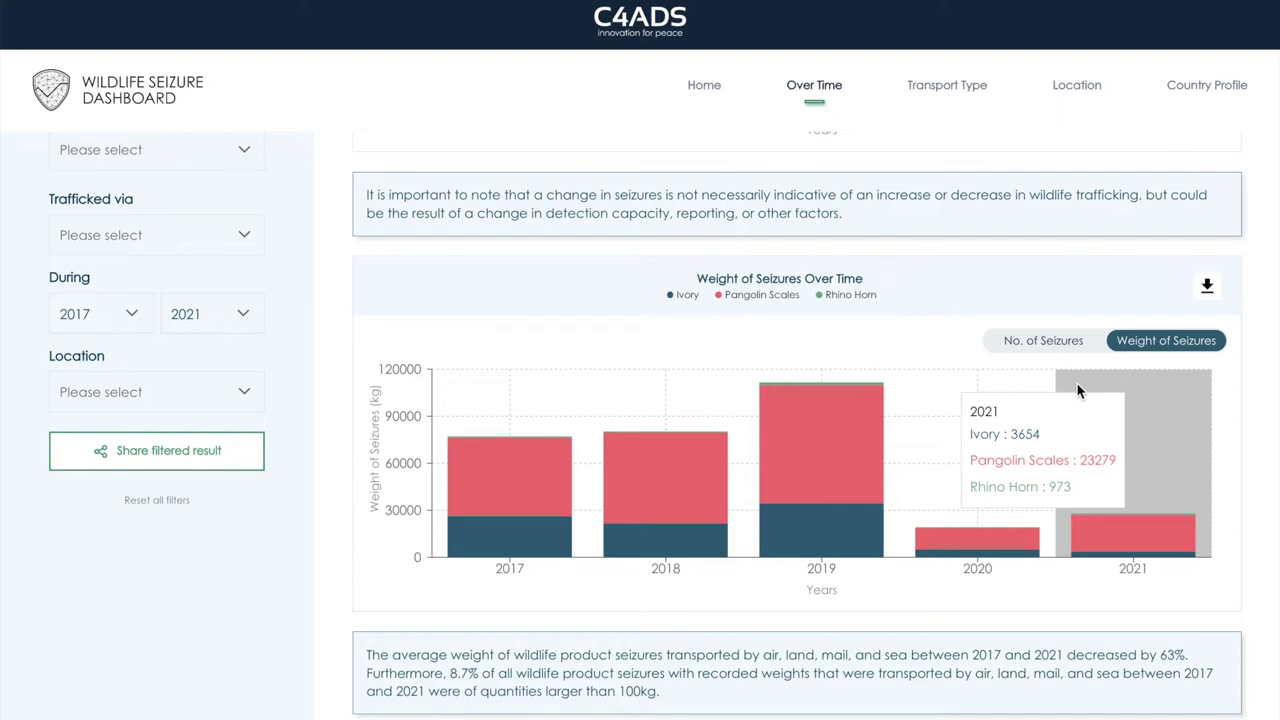
Filter the Over Time charts to the Pangolin category.
{"action": "mouse_move", "coordinate": [817, 388]}
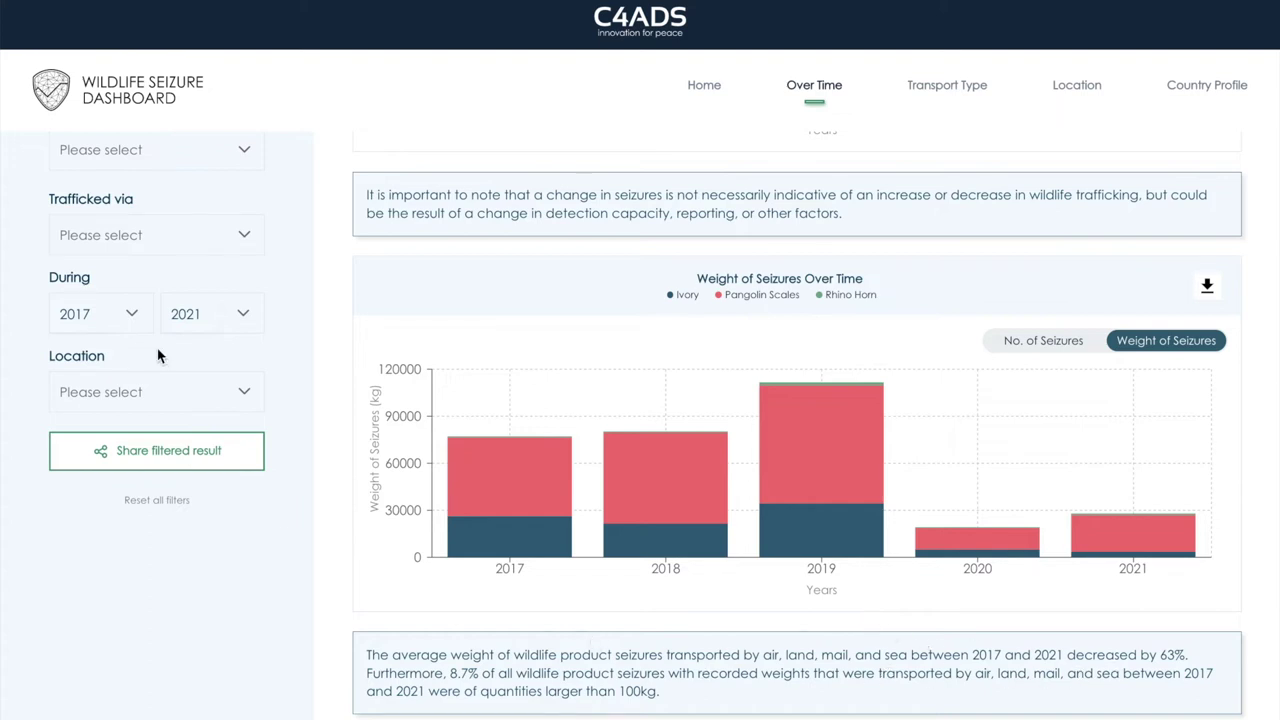
{"action": "left_click", "coordinate": [150, 155]}
{"action": "left_click", "coordinate": [95, 310]}
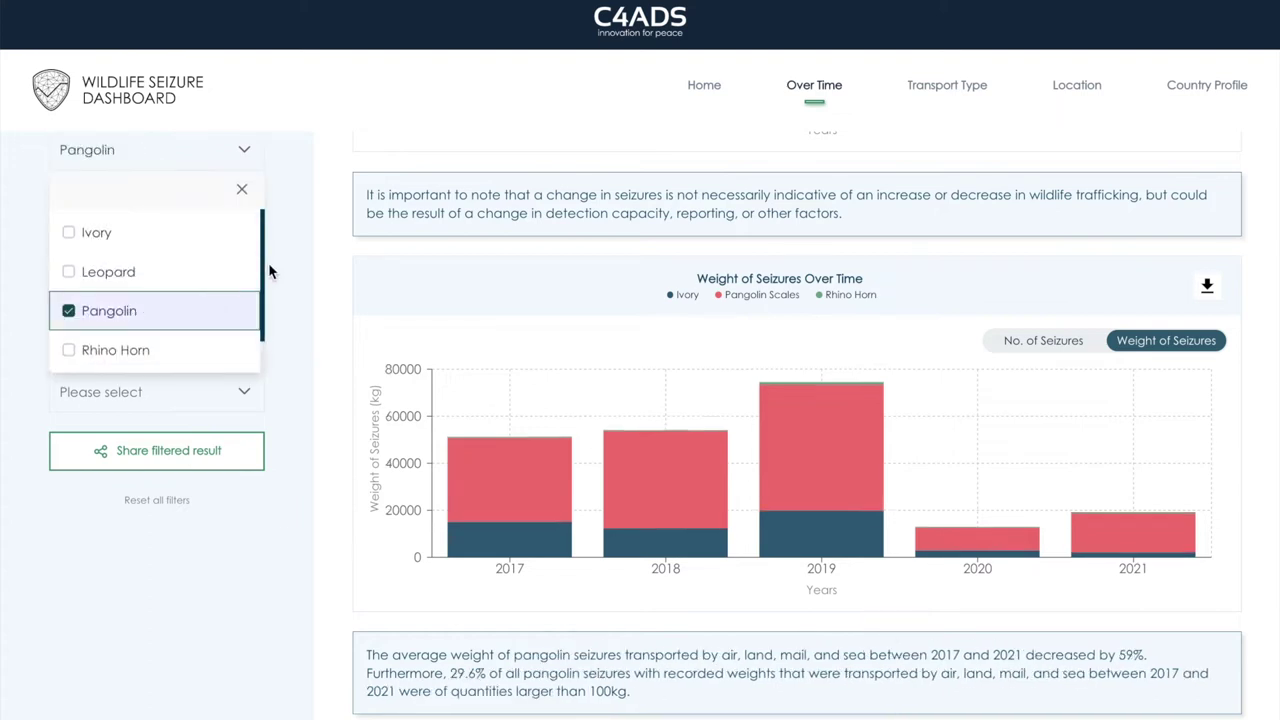
{"action": "left_click", "coordinate": [284, 262]}
Limit the pangolin seizure charts to the years 2019 to 2020.
{"action": "left_click", "coordinate": [100, 314]}
{"action": "scroll", "coordinate": [94, 390], "scroll_direction": "down", "scroll_amount": 2}
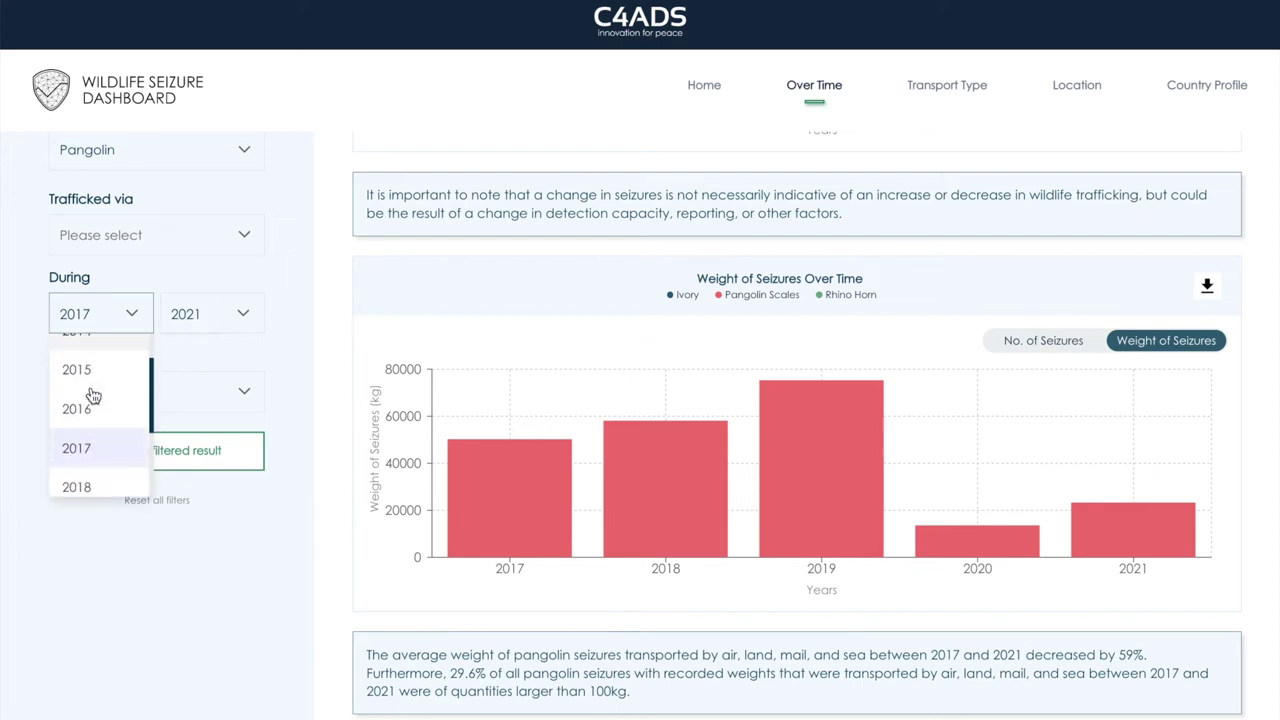
{"action": "scroll", "coordinate": [91, 396], "scroll_direction": "down", "scroll_amount": 1}
{"action": "left_click", "coordinate": [83, 440]}
{"action": "left_click", "coordinate": [212, 314]}
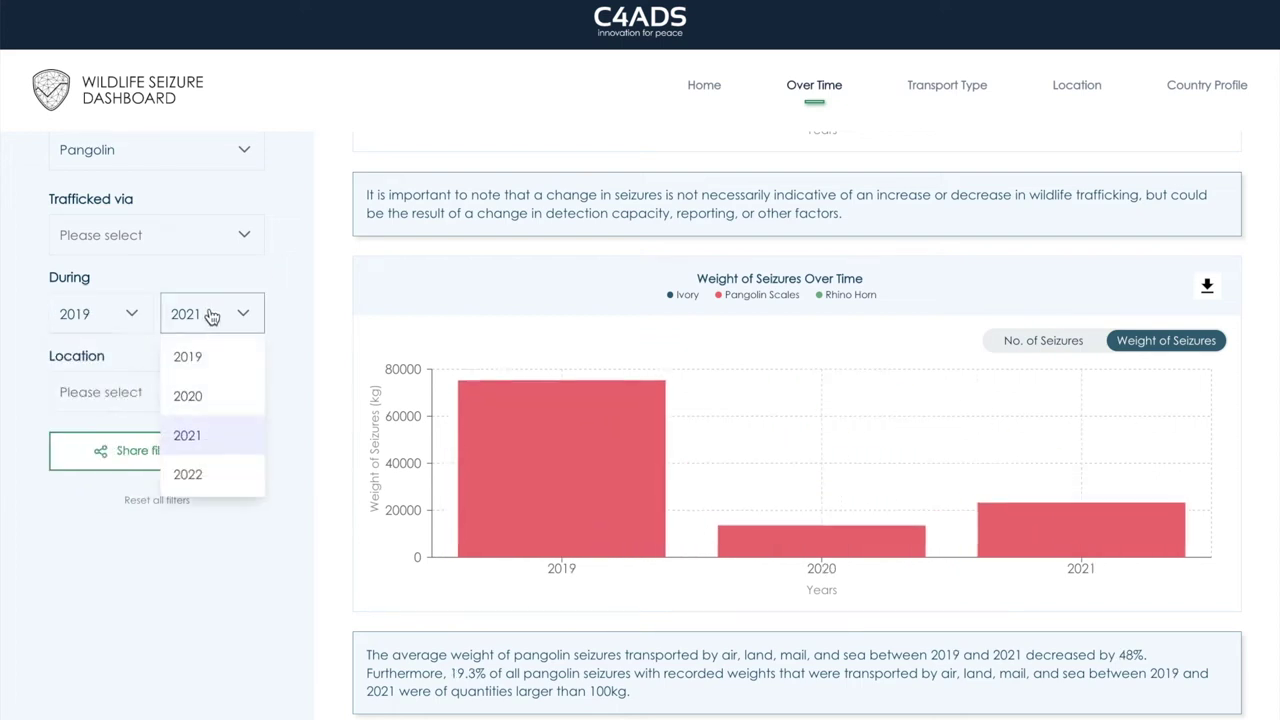
{"action": "left_click", "coordinate": [202, 397]}
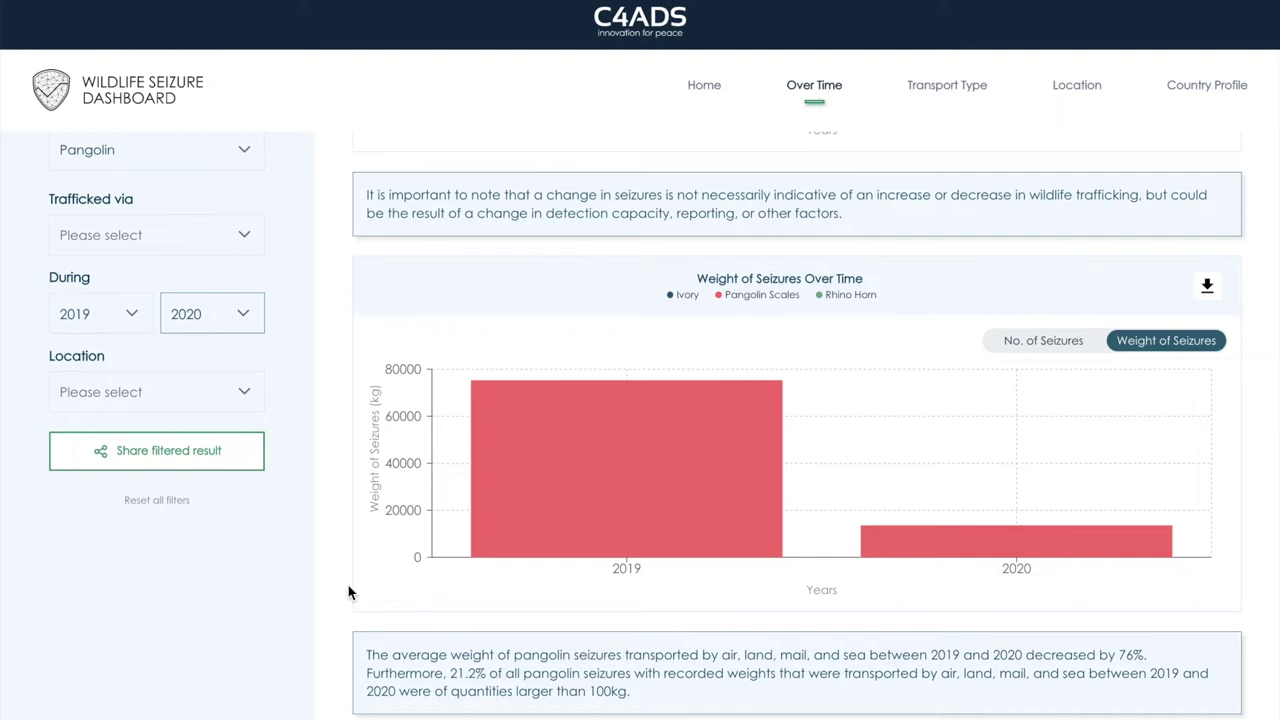
Restrict the pangolin charts to seizures trafficked via Sea and review the weight chart with its summary.
{"action": "left_click", "coordinate": [228, 234]}
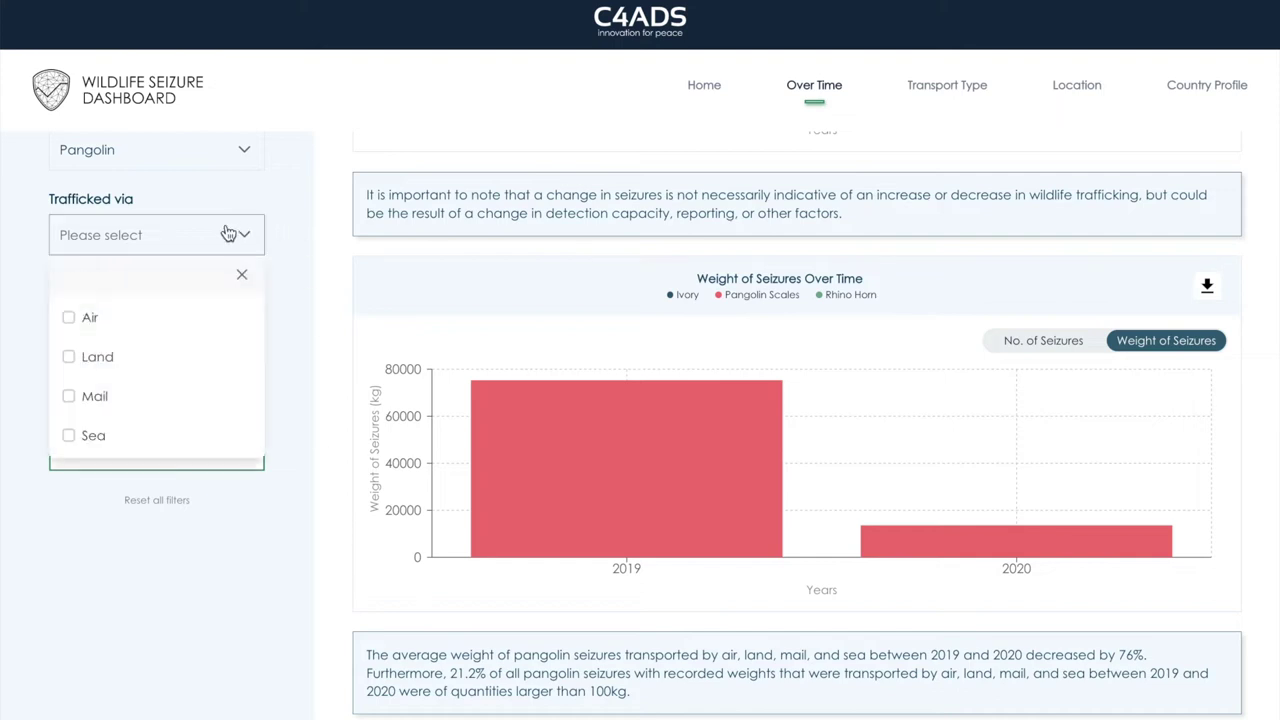
{"action": "left_click", "coordinate": [150, 436]}
{"action": "left_click", "coordinate": [301, 318]}
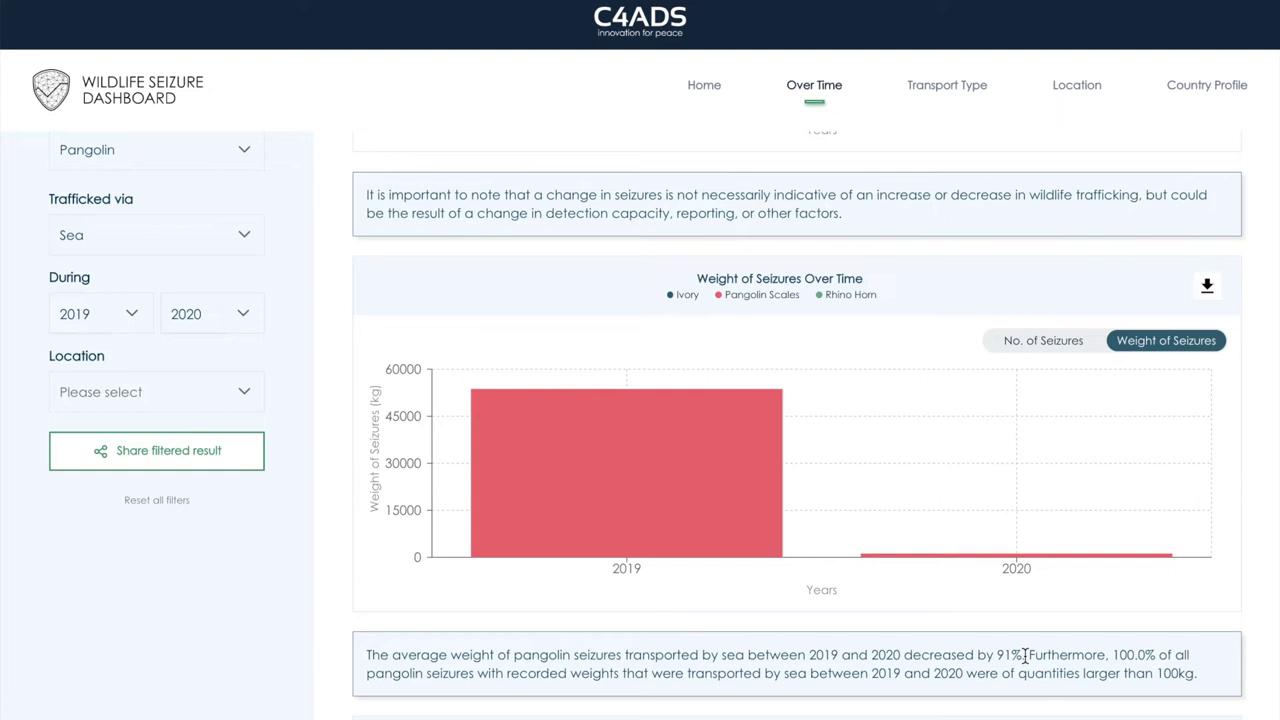
{"action": "scroll", "coordinate": [1025, 655], "scroll_direction": "up", "scroll_amount": 1}
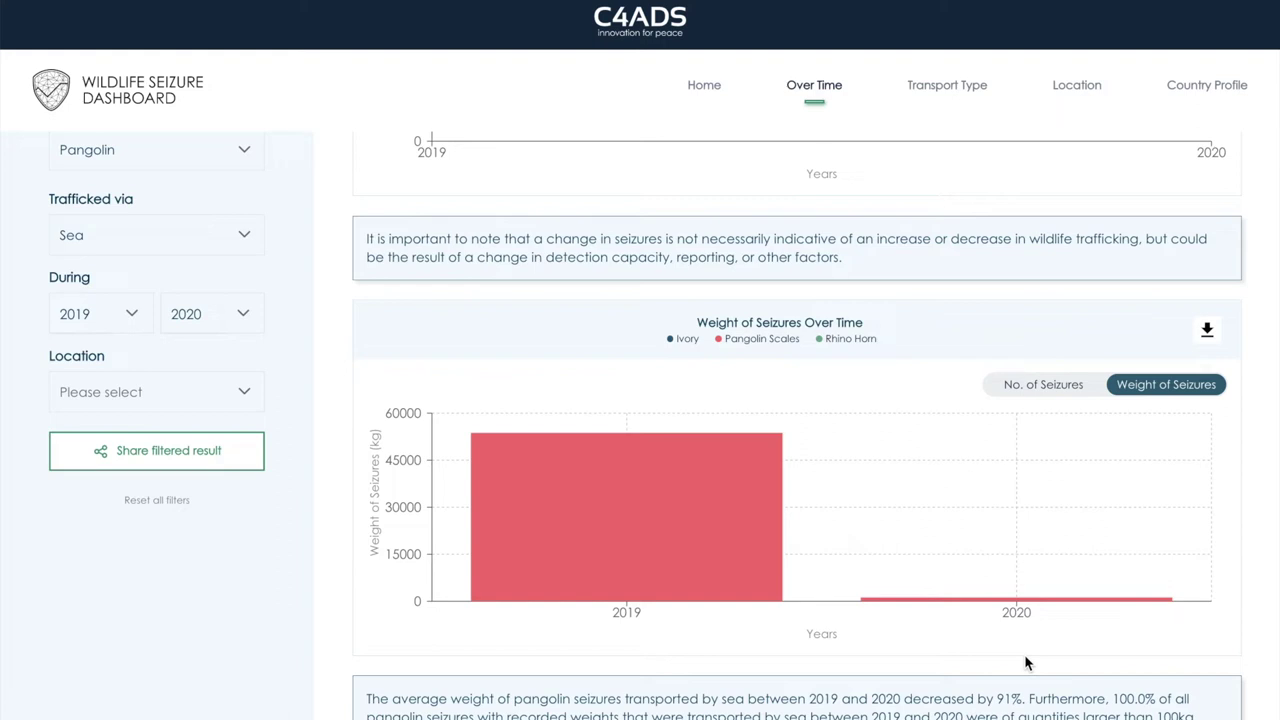
Reset all filters and inspect the Sea share by number and by total weight in the Transport Type page's proportion charts.
{"action": "left_click", "coordinate": [135, 499]}
{"action": "left_click", "coordinate": [938, 92]}
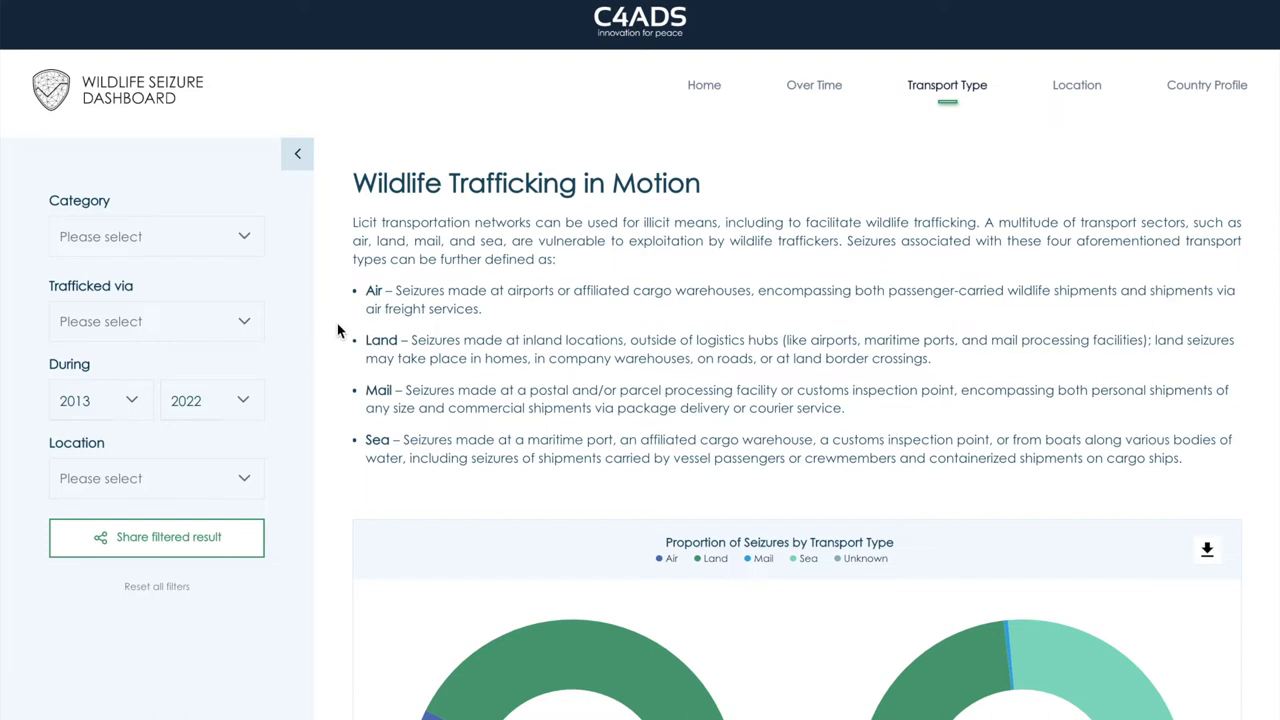
{"action": "scroll", "coordinate": [338, 330], "scroll_direction": "down", "scroll_amount": 2}
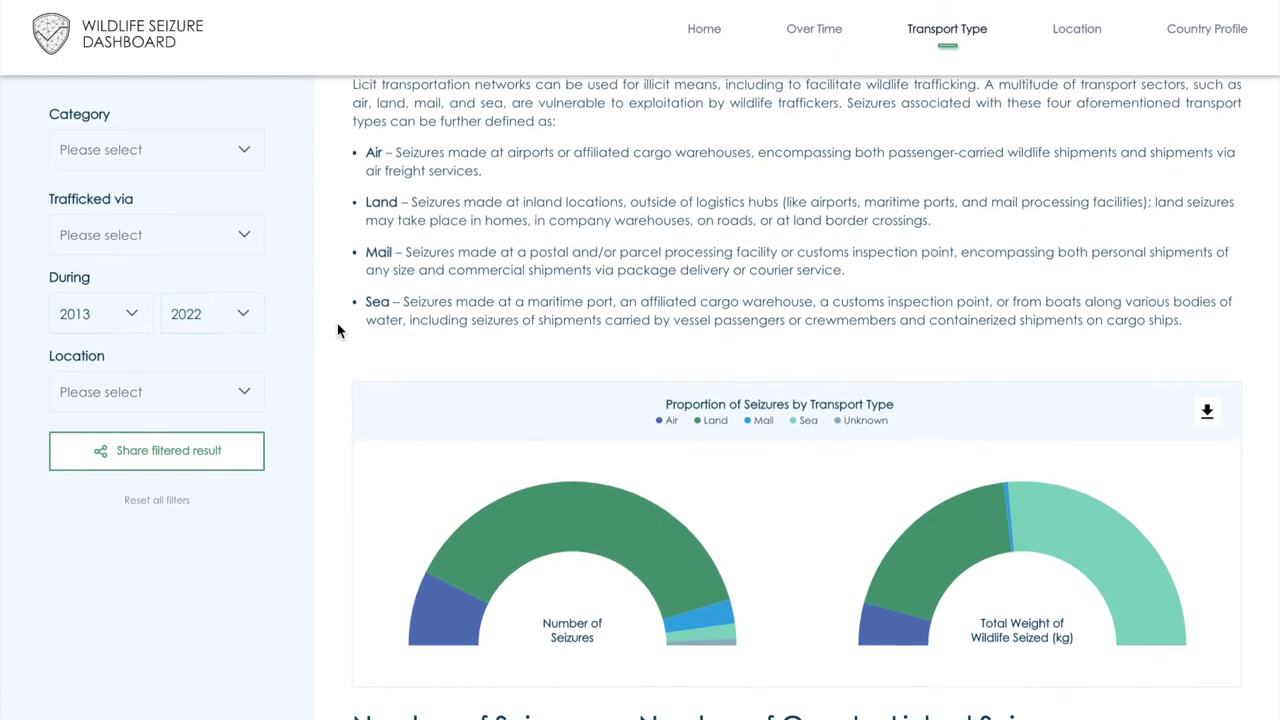
{"action": "scroll", "coordinate": [337, 330], "scroll_direction": "down", "scroll_amount": 1}
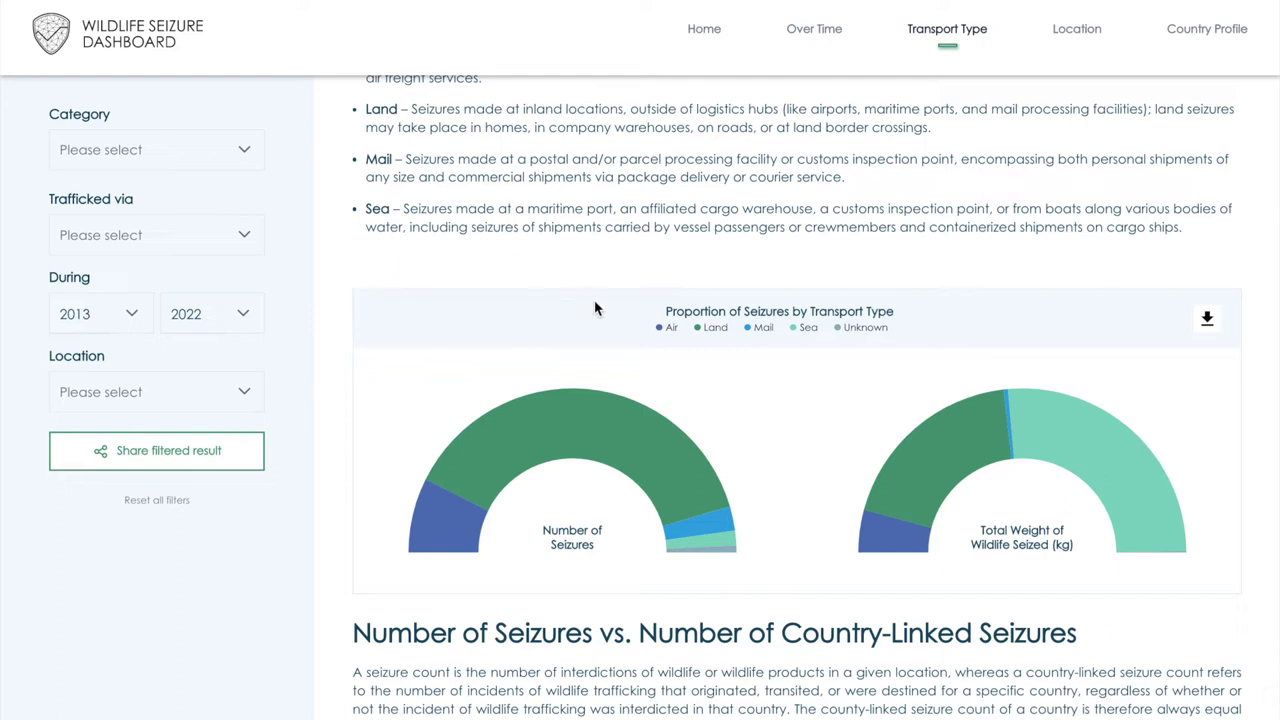
{"action": "mouse_move", "coordinate": [733, 543]}
{"action": "mouse_move", "coordinate": [1097, 432]}
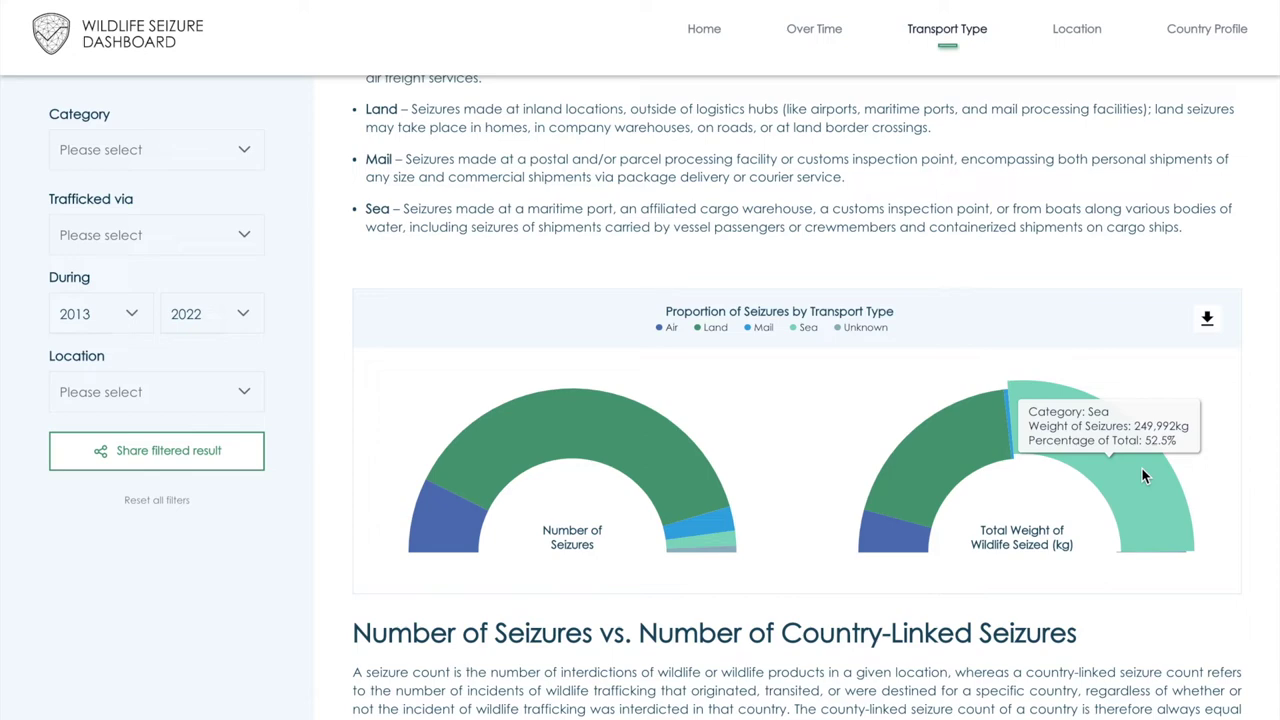
Limit the Transport Type charts to the years 2017 to 2021, with the Number of Seizures by Transport Type charts in view.
{"action": "scroll", "coordinate": [1142, 470], "scroll_direction": "down", "scroll_amount": 7}
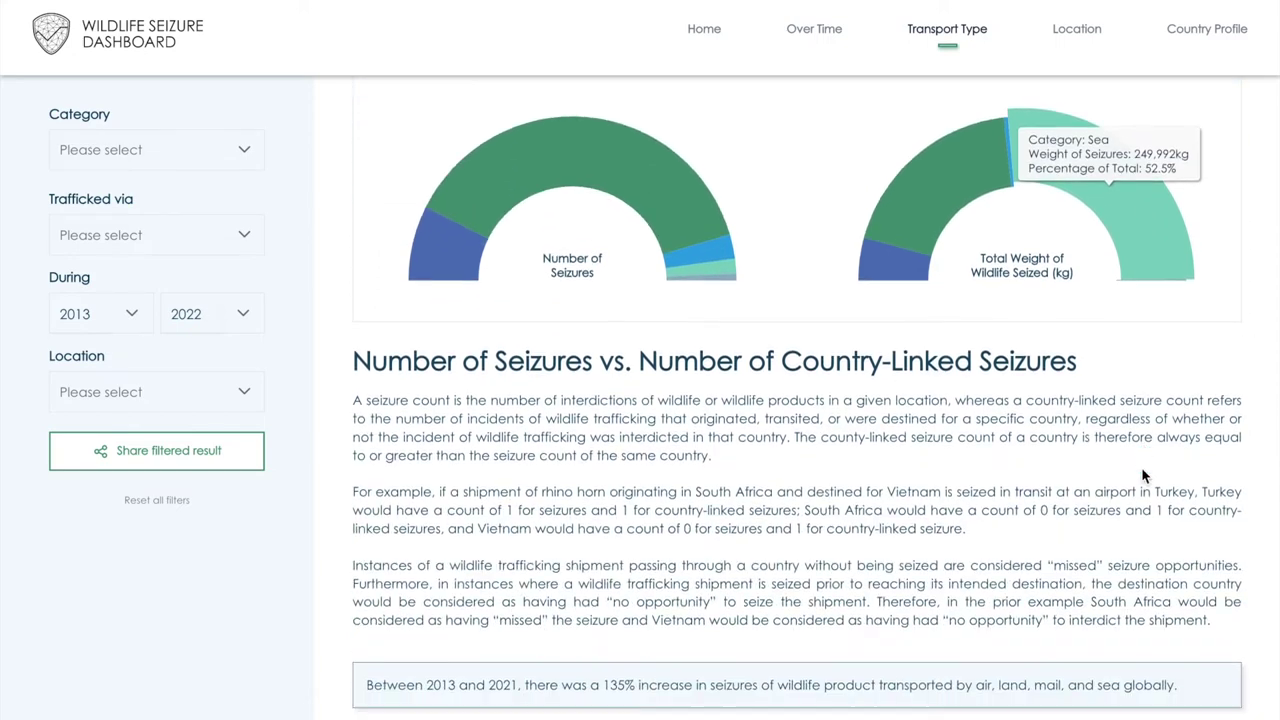
{"action": "scroll", "coordinate": [1143, 476], "scroll_direction": "down", "scroll_amount": 1}
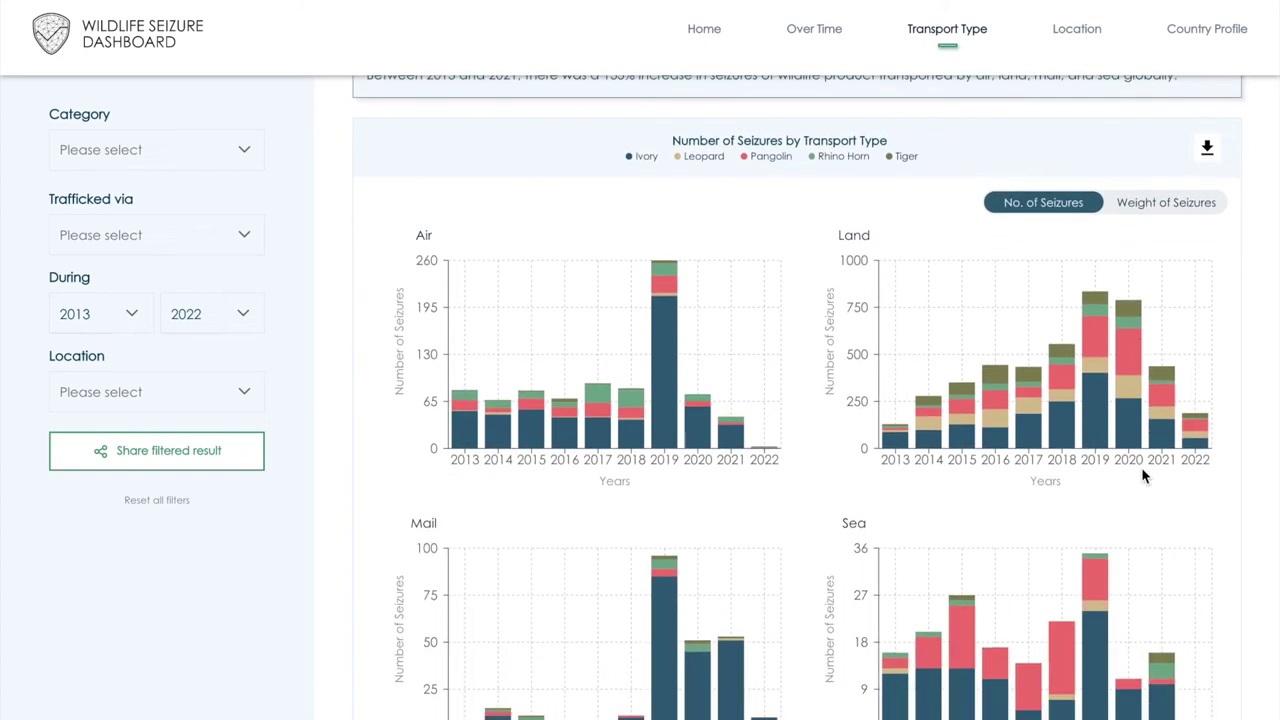
{"action": "left_click", "coordinate": [93, 315]}
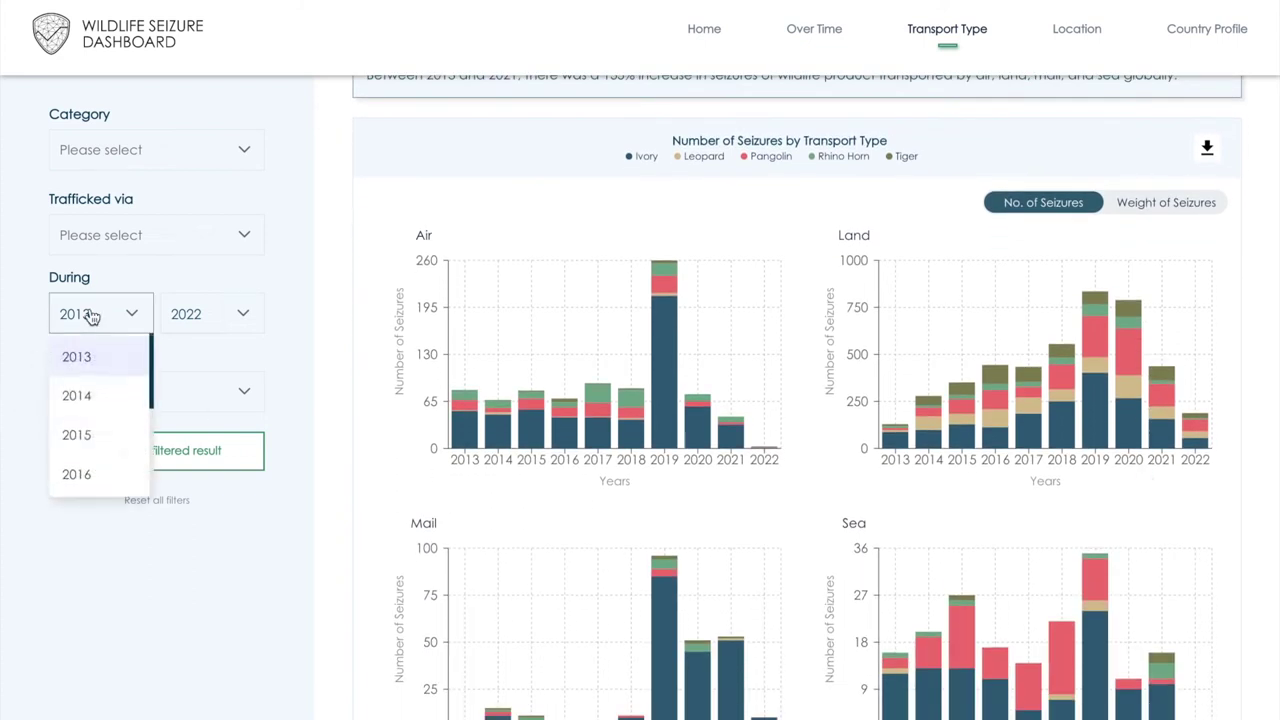
{"action": "scroll", "coordinate": [90, 420], "scroll_direction": "down", "scroll_amount": 1}
{"action": "left_click", "coordinate": [79, 440]}
{"action": "left_click", "coordinate": [223, 320]}
{"action": "scroll", "coordinate": [206, 423], "scroll_direction": "down", "scroll_amount": 1}
{"action": "left_click", "coordinate": [197, 466]}
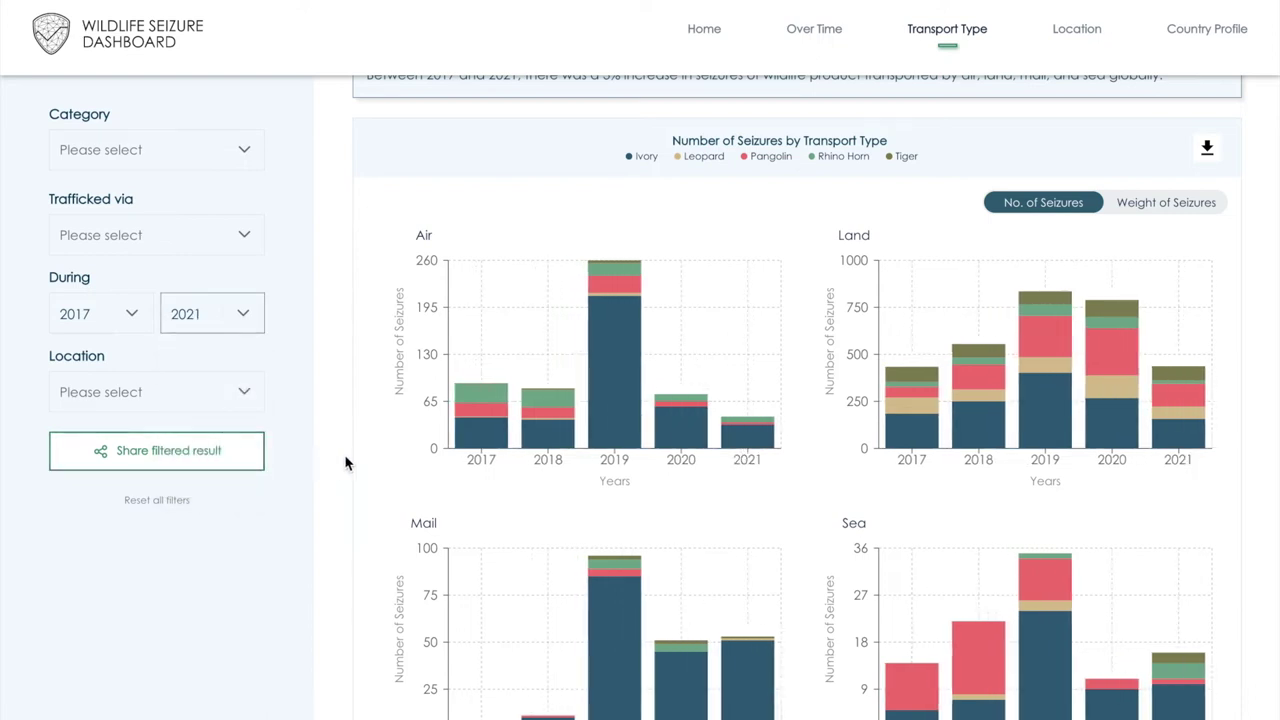
Preview the Air, Land, Mail and Sea charts by weight of seizures, and return them to number of seizures.
{"action": "scroll", "coordinate": [345, 462], "scroll_direction": "down", "scroll_amount": 1}
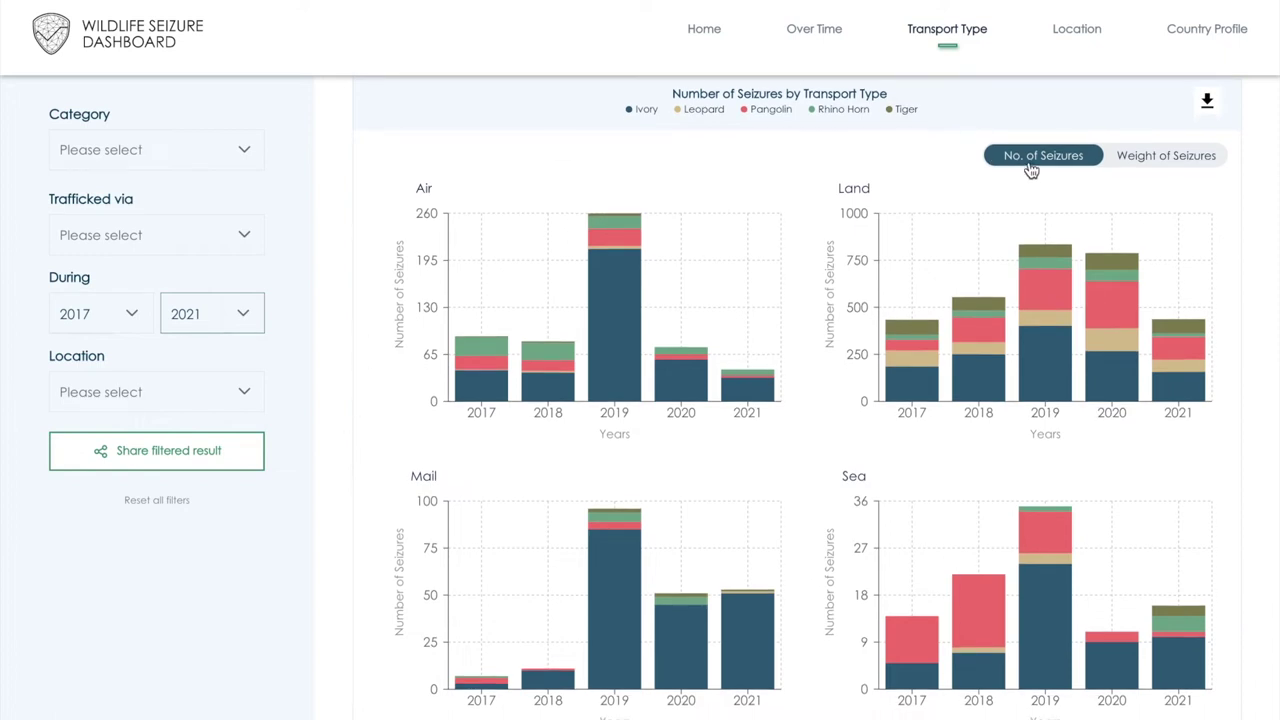
{"action": "left_click", "coordinate": [1147, 156]}
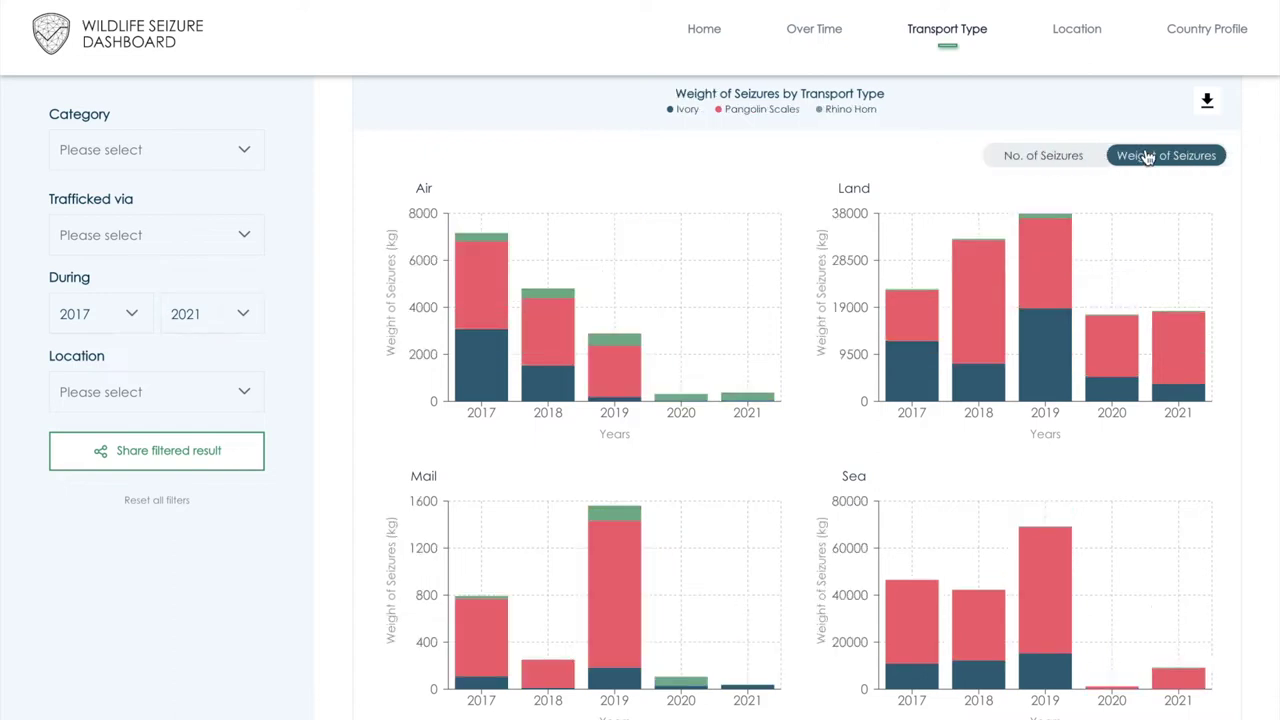
{"action": "left_click", "coordinate": [1043, 157]}
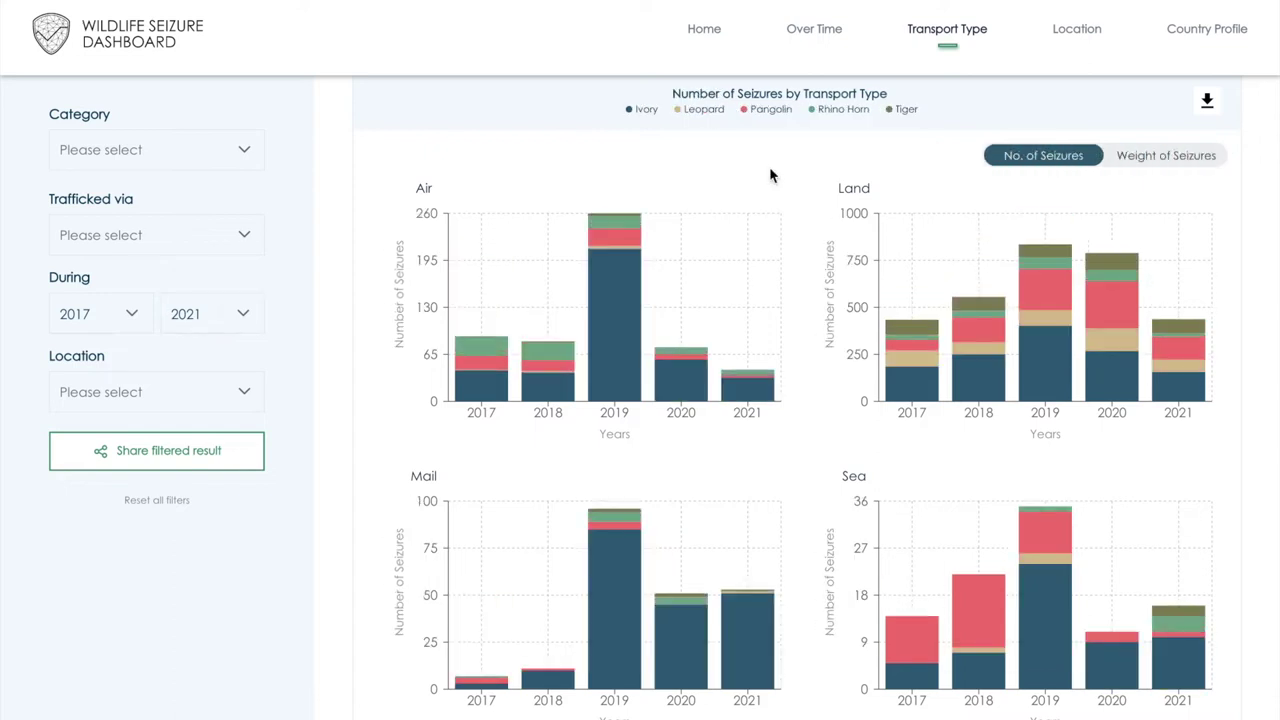
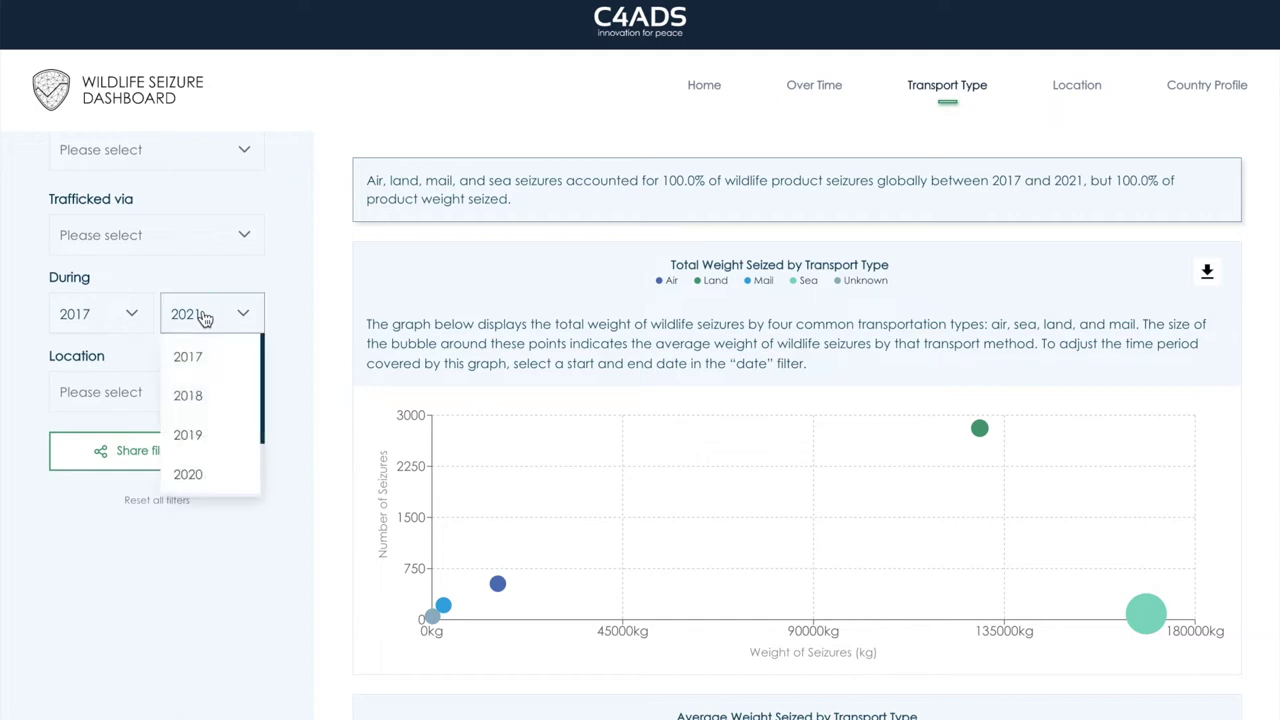
Set the end year to 2019 and inspect the Sea, Land and Air bubbles in the Total Weight Seized by Transport Type chart.
{"action": "left_click", "coordinate": [200, 430]}
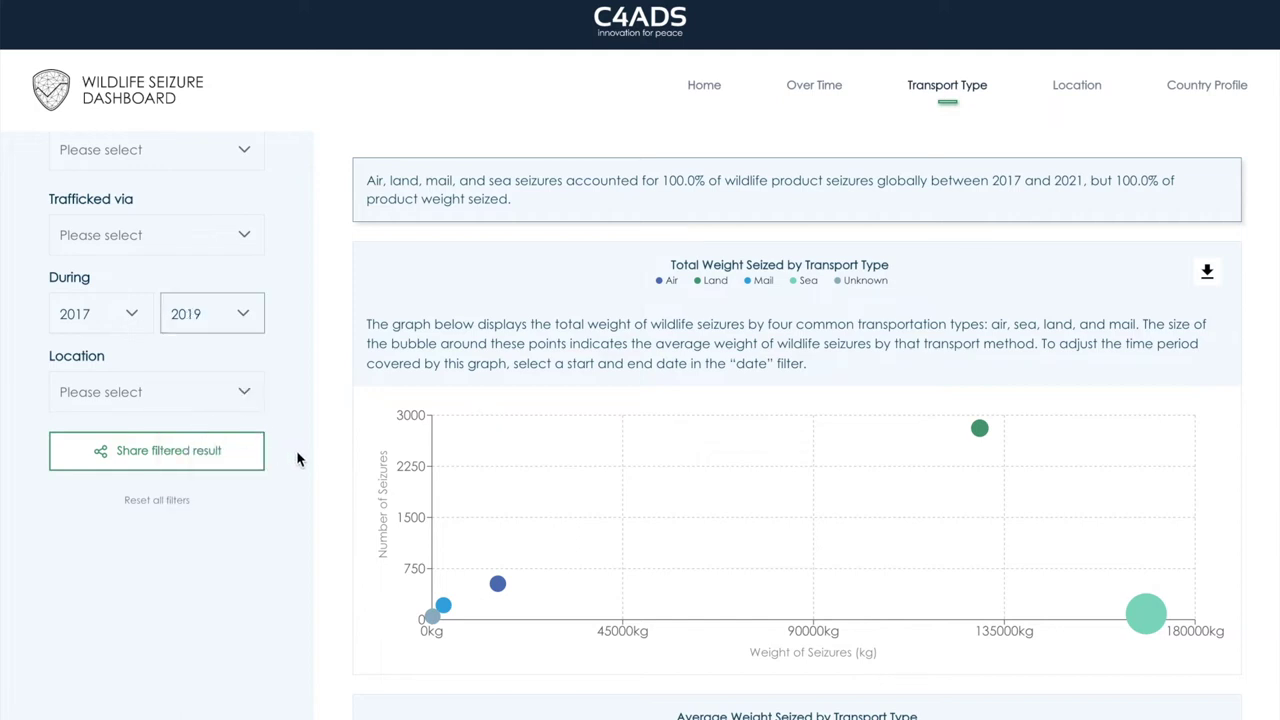
{"action": "mouse_move", "coordinate": [1198, 630]}
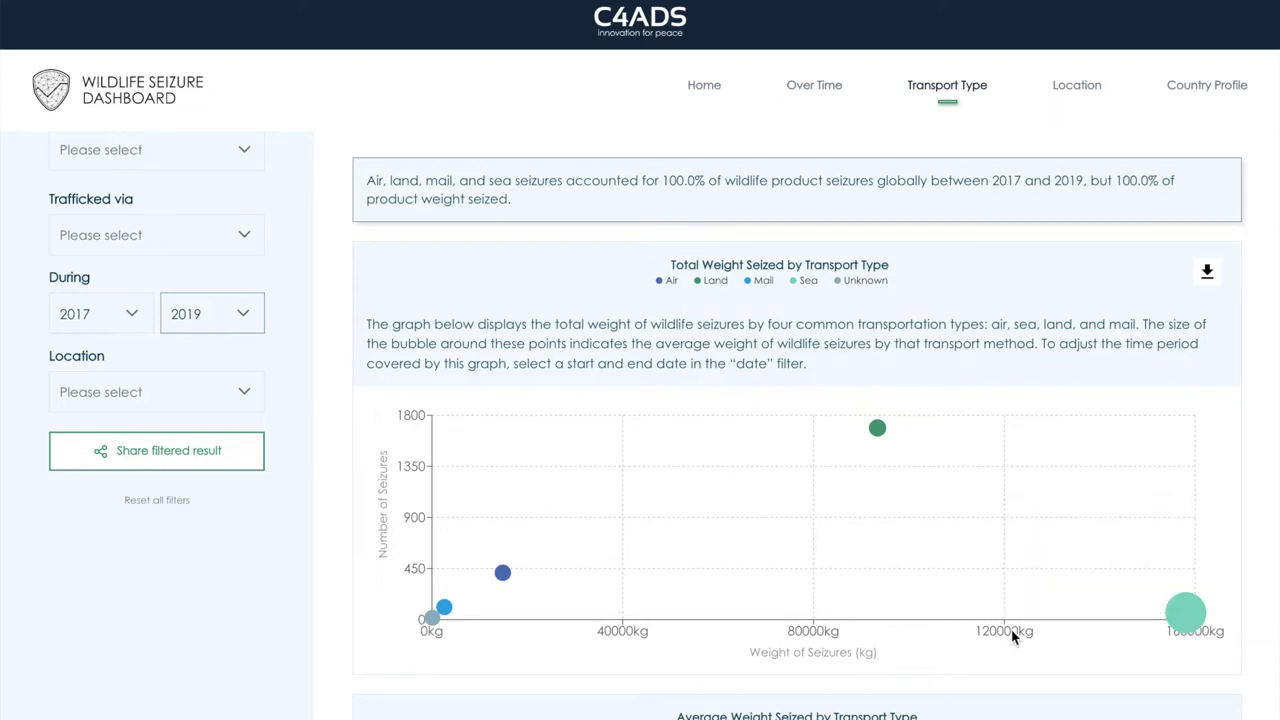
{"action": "mouse_move", "coordinate": [1184, 607]}
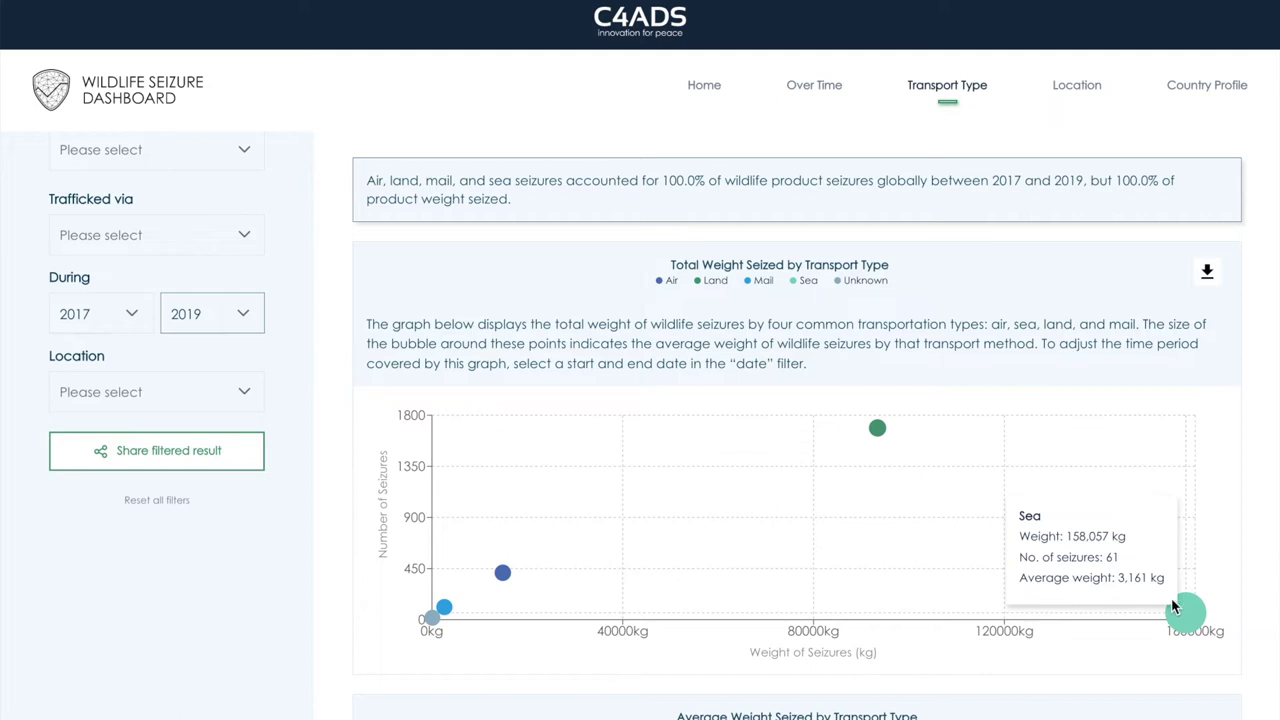
{"action": "mouse_move", "coordinate": [877, 434]}
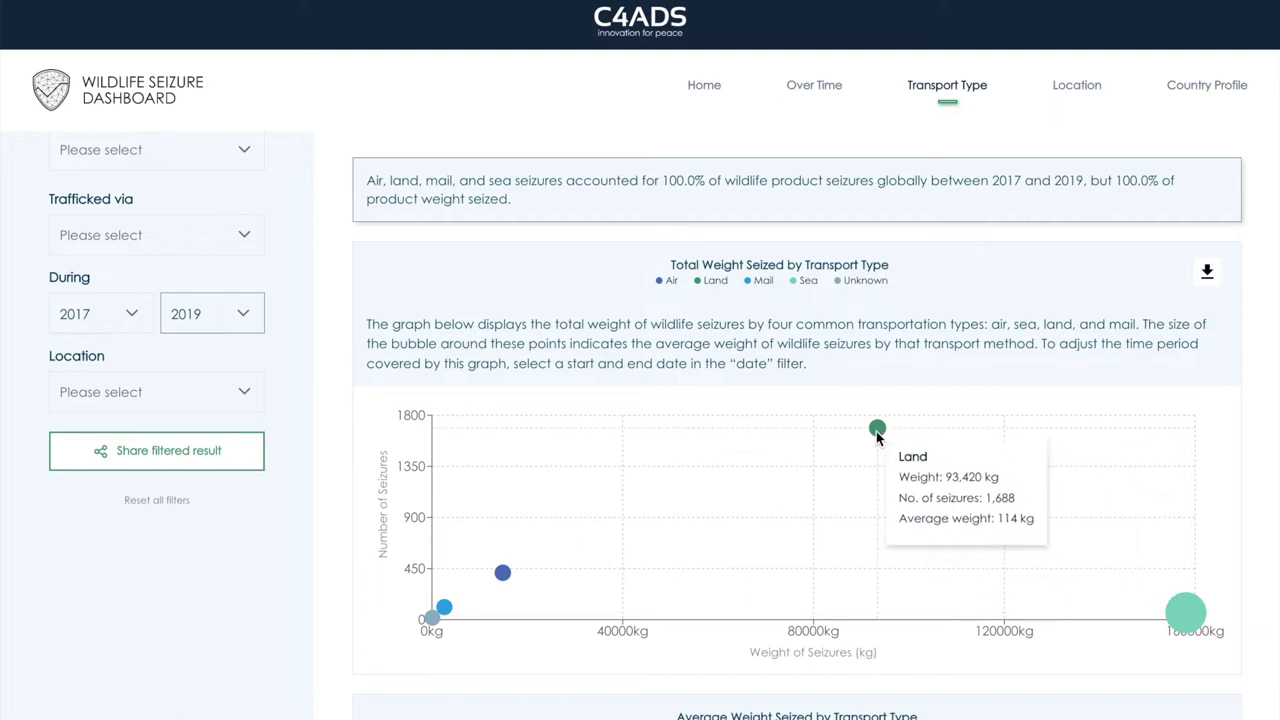
{"action": "mouse_move", "coordinate": [504, 573]}
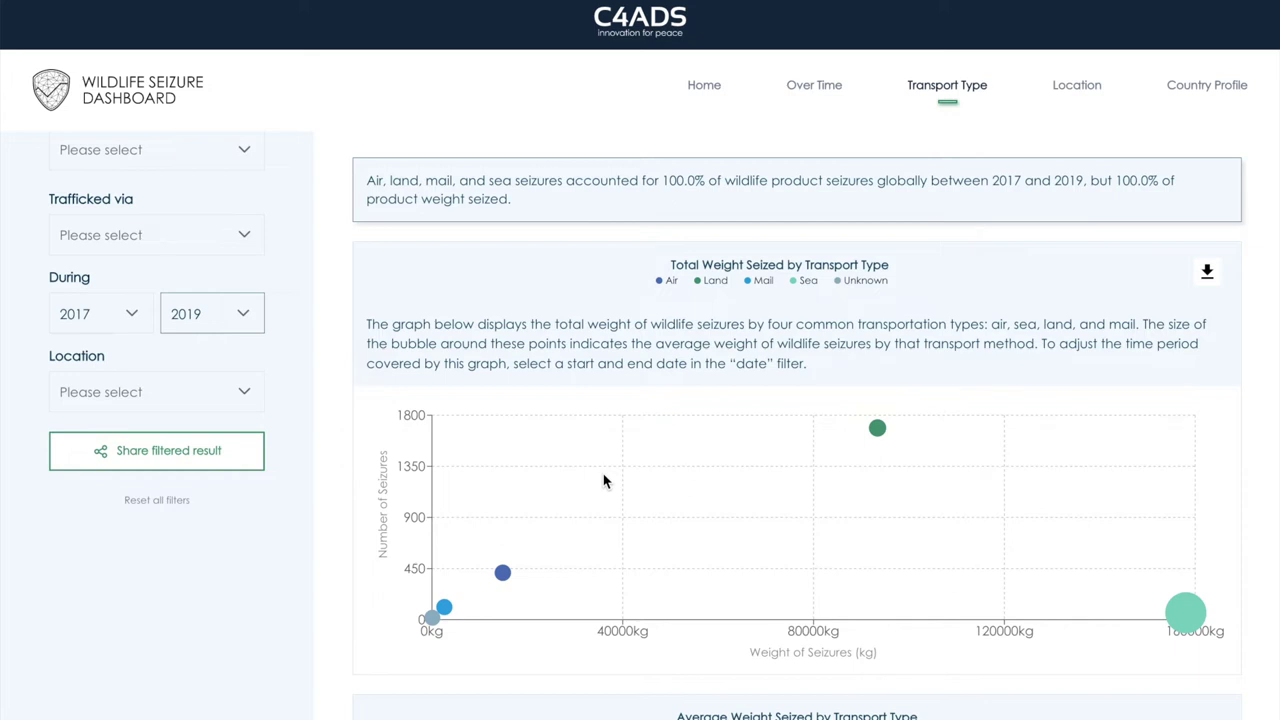
Download the Total Weight Seized by Transport Type chart, and change the year range to 2020 to 2021.
{"action": "left_click", "coordinate": [1209, 279]}
{"action": "left_click", "coordinate": [110, 318]}
{"action": "scroll", "coordinate": [109, 391], "scroll_direction": "down", "scroll_amount": 4}
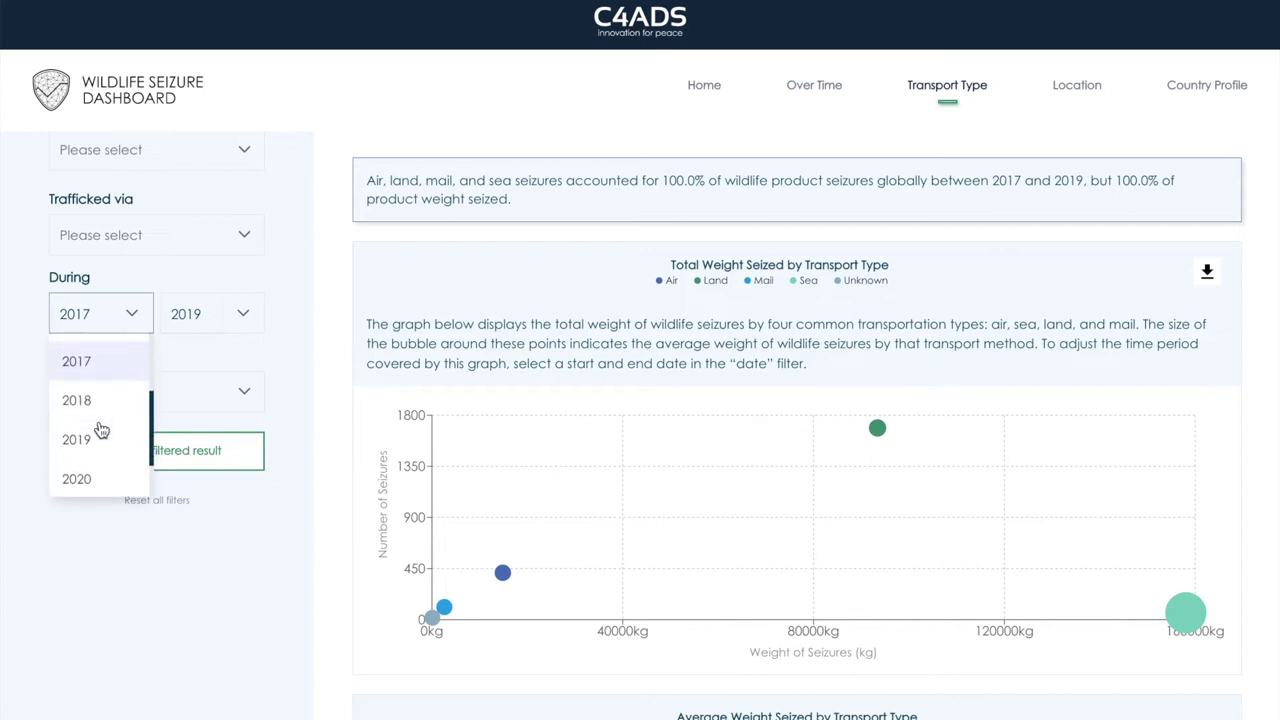
{"action": "left_click", "coordinate": [97, 451]}
{"action": "left_click", "coordinate": [227, 313]}
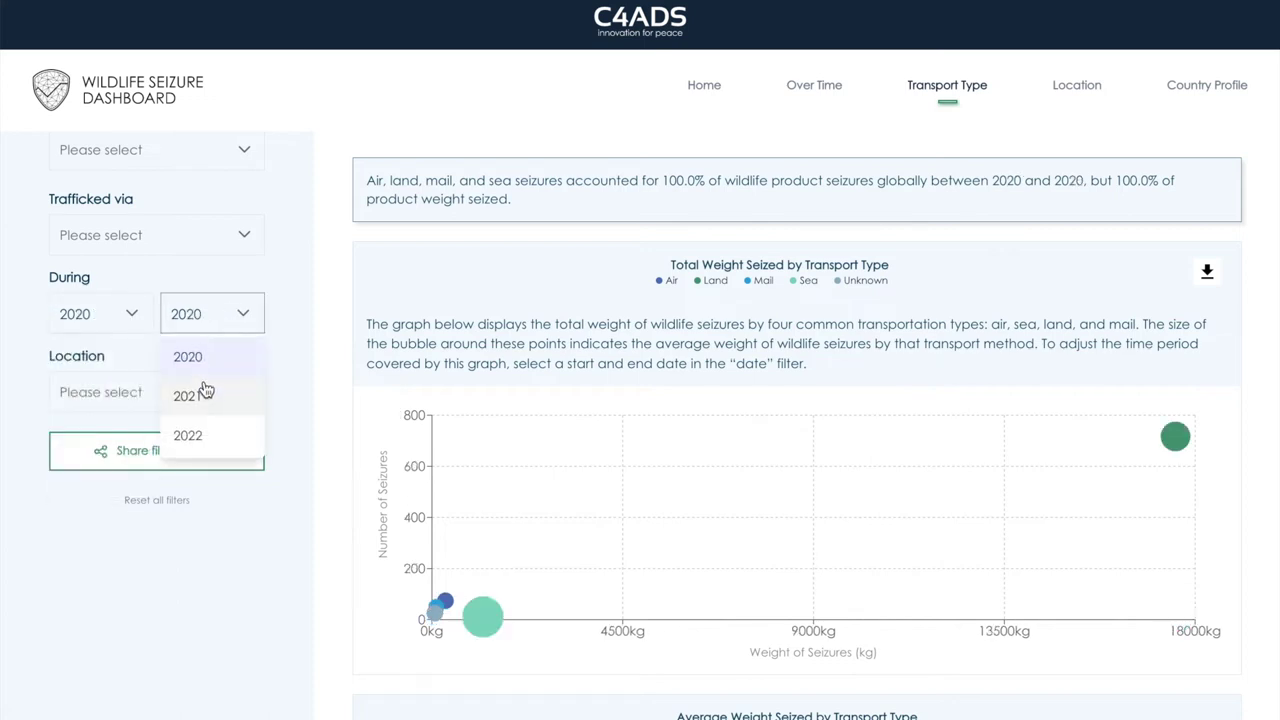
{"action": "left_click", "coordinate": [203, 392]}
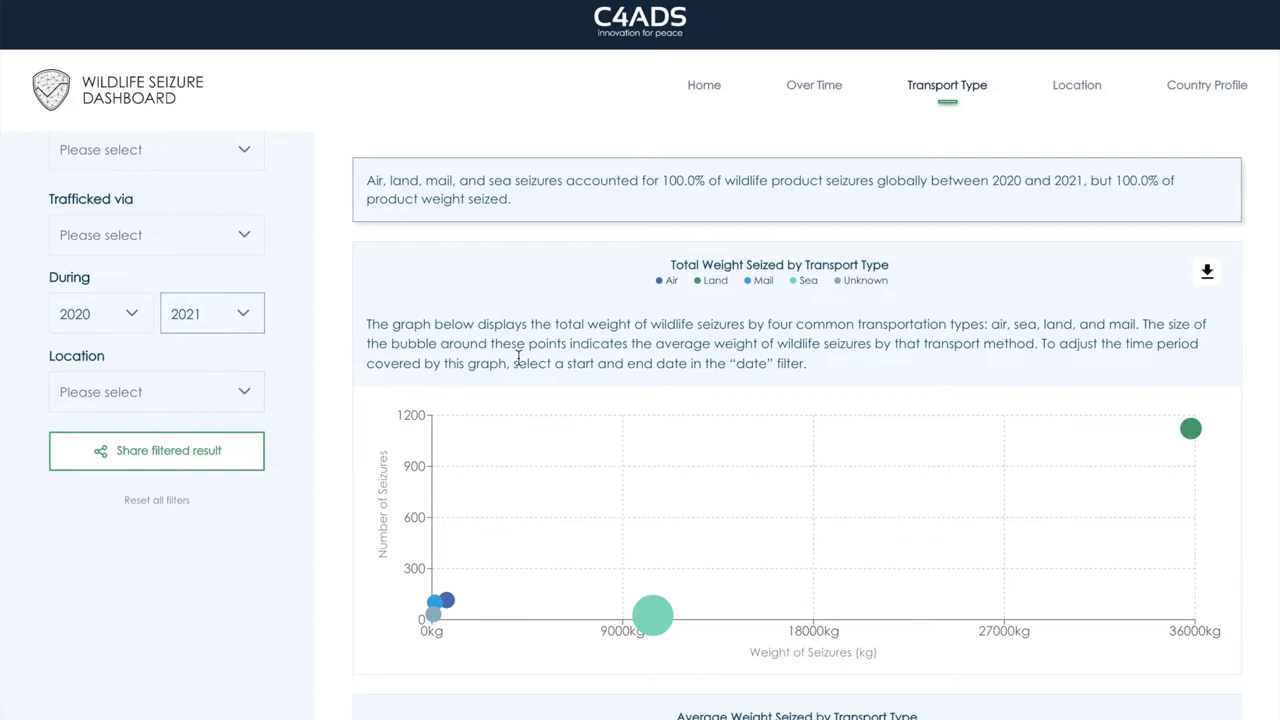
Inspect the Land and Sea bubbles for 2020 to 2021 and compare them with the downloaded 2017 to 2019 chart.
{"action": "mouse_move", "coordinate": [1188, 428]}
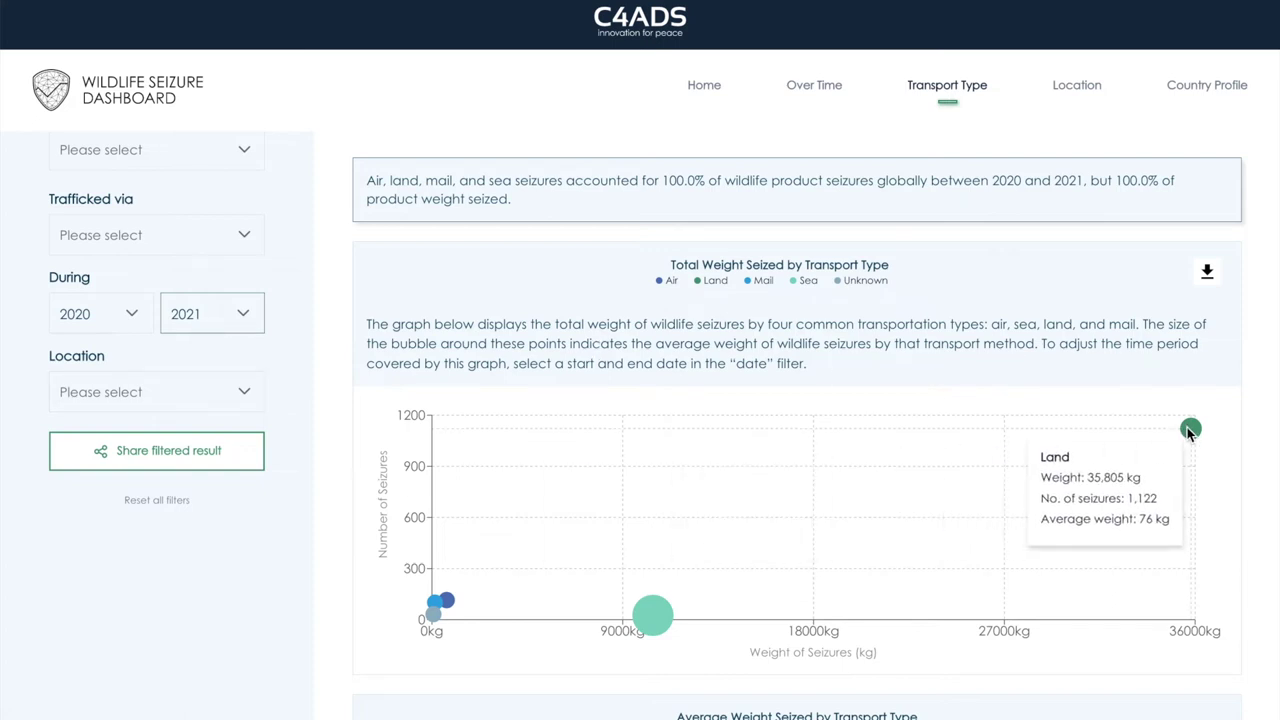
{"action": "mouse_move", "coordinate": [653, 614]}
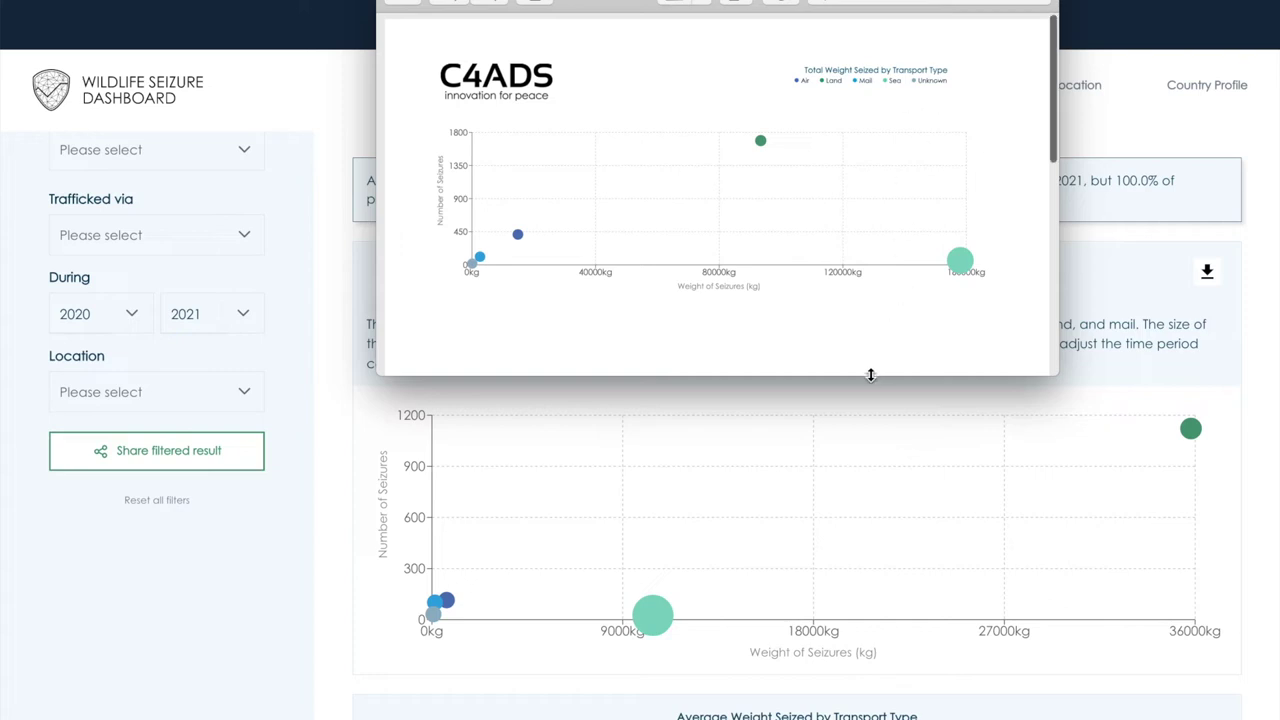
{"action": "scroll", "coordinate": [849, 451], "scroll_direction": "up", "scroll_amount": 1}
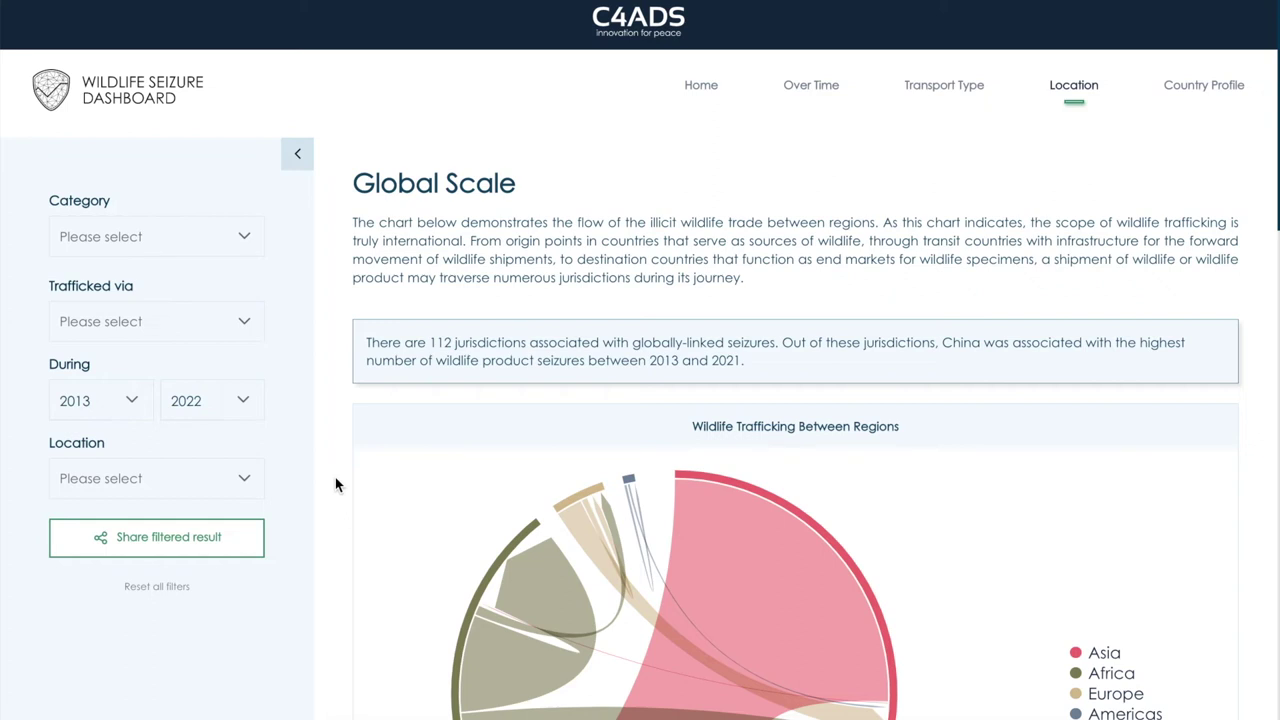
Examine the Asia and Africa flows in the Location page's Wildlife Trafficking Between Regions chart.
{"action": "scroll", "coordinate": [336, 482], "scroll_direction": "down", "scroll_amount": 3}
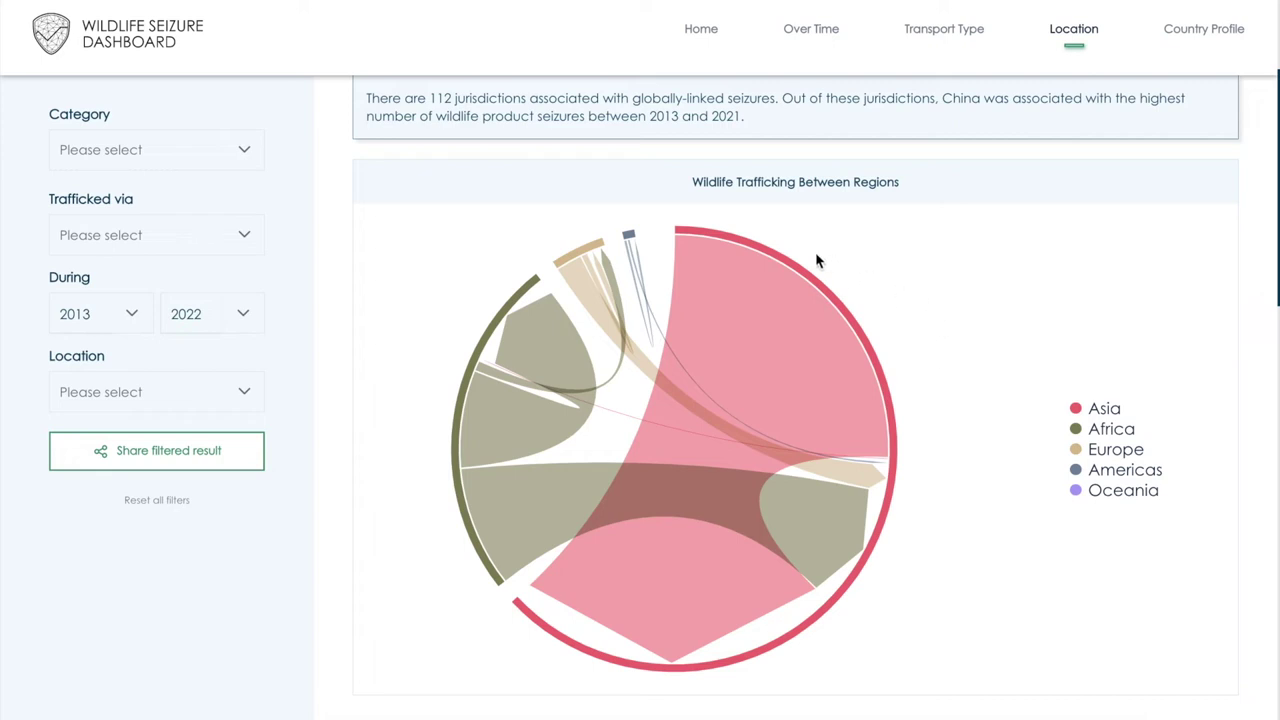
{"action": "mouse_move", "coordinate": [620, 564]}
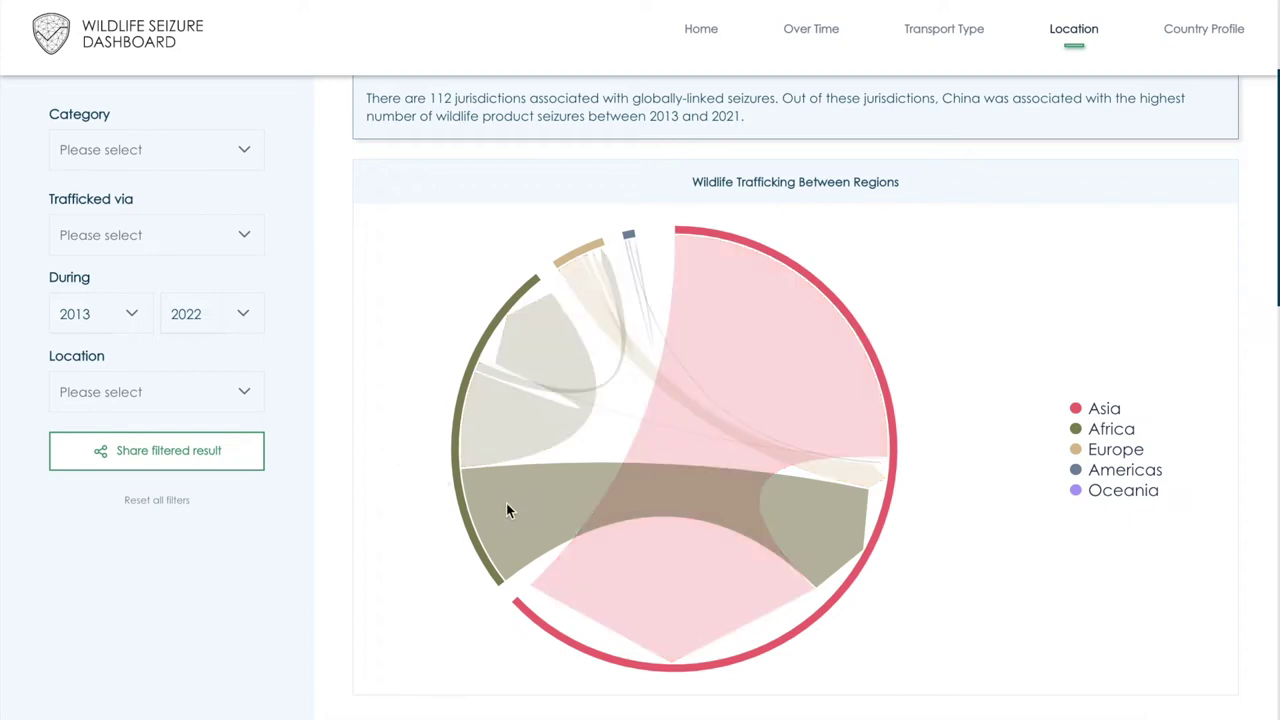
{"action": "mouse_move", "coordinate": [518, 514]}
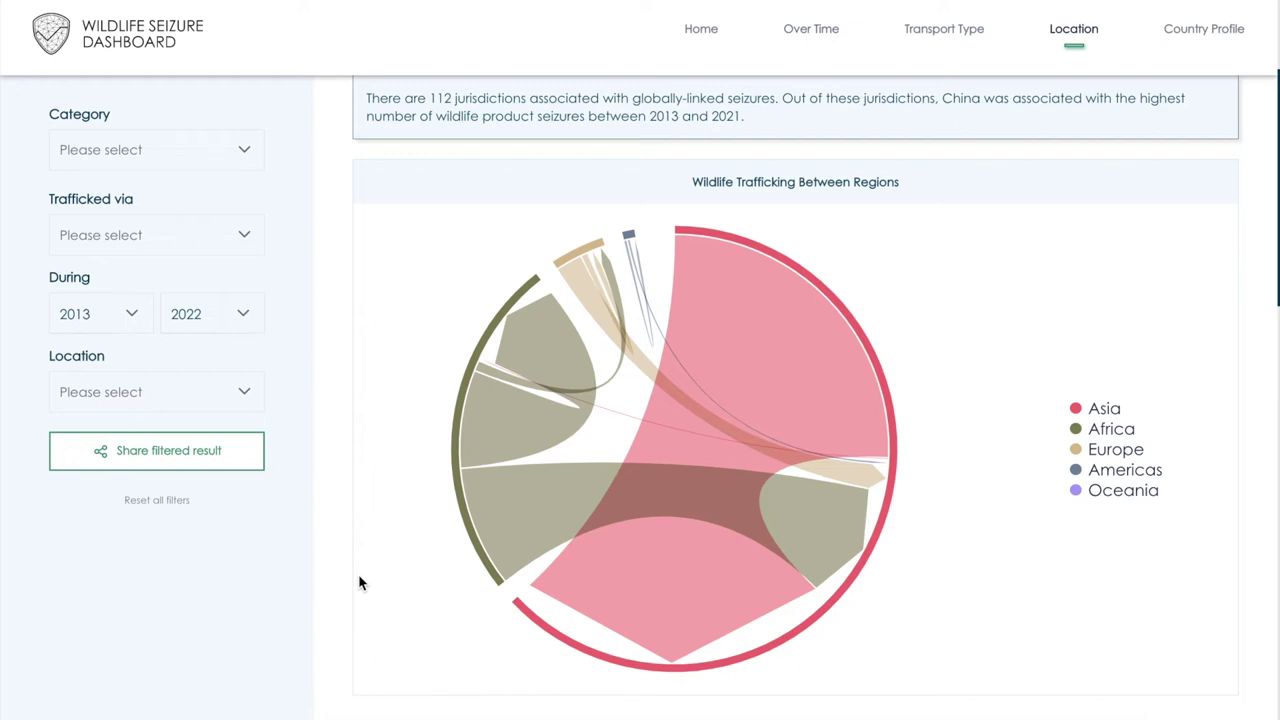
Set the year range to 2018 to 2019 and inspect the Africa-to-Africa and Africa-to-Asia flows in the Wildlife Trafficking Between Regions chart.
{"action": "left_click", "coordinate": [116, 318]}
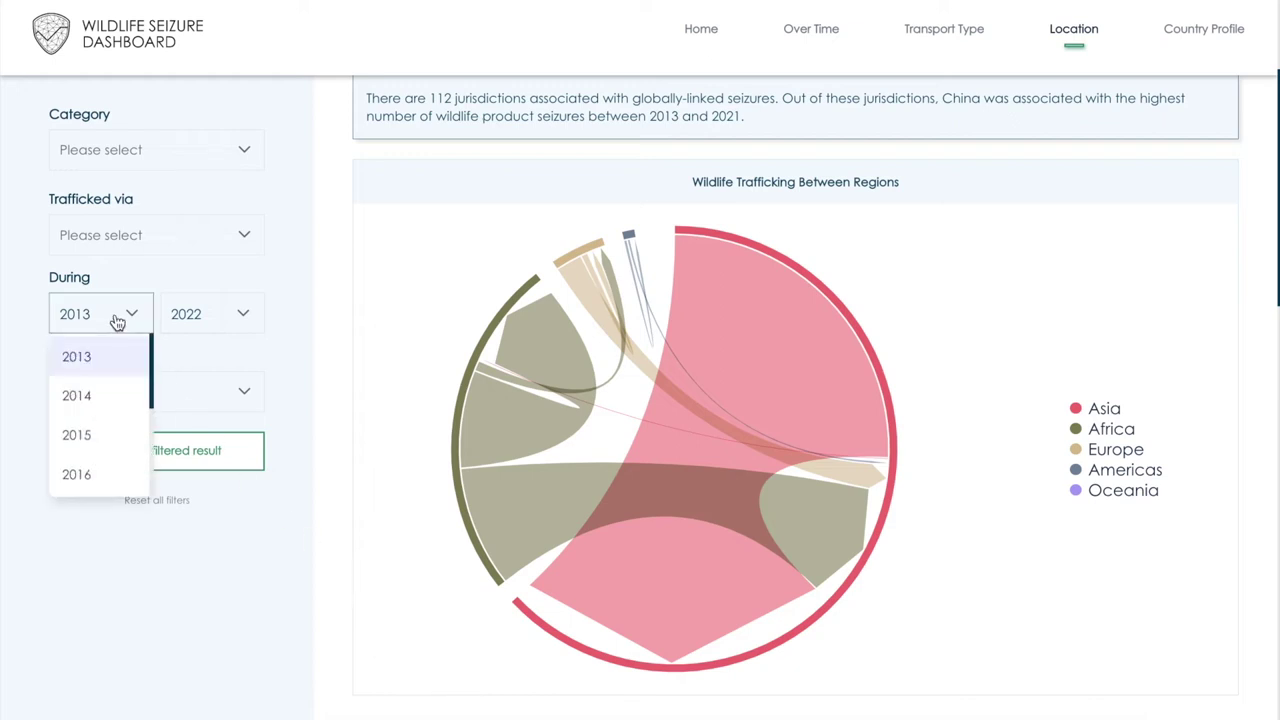
{"action": "scroll", "coordinate": [112, 375], "scroll_direction": "down", "scroll_amount": 3}
{"action": "left_click", "coordinate": [95, 441]}
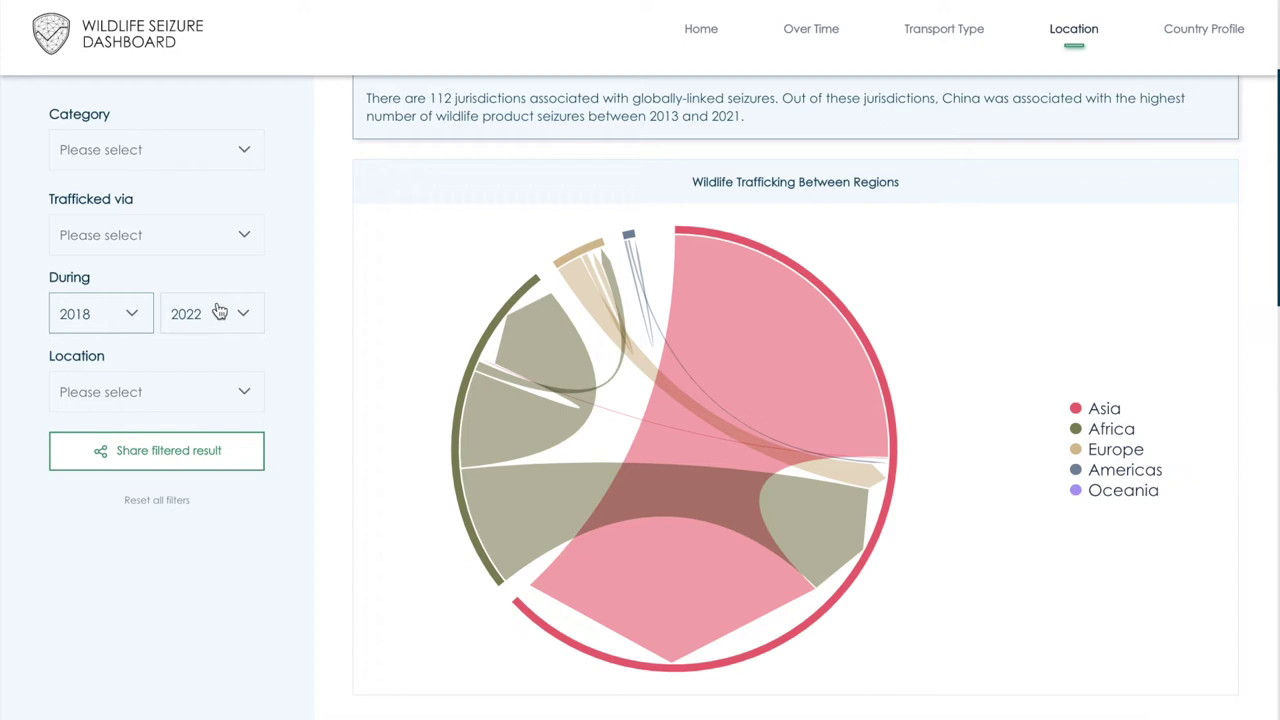
{"action": "left_click", "coordinate": [218, 314]}
{"action": "left_click", "coordinate": [188, 396]}
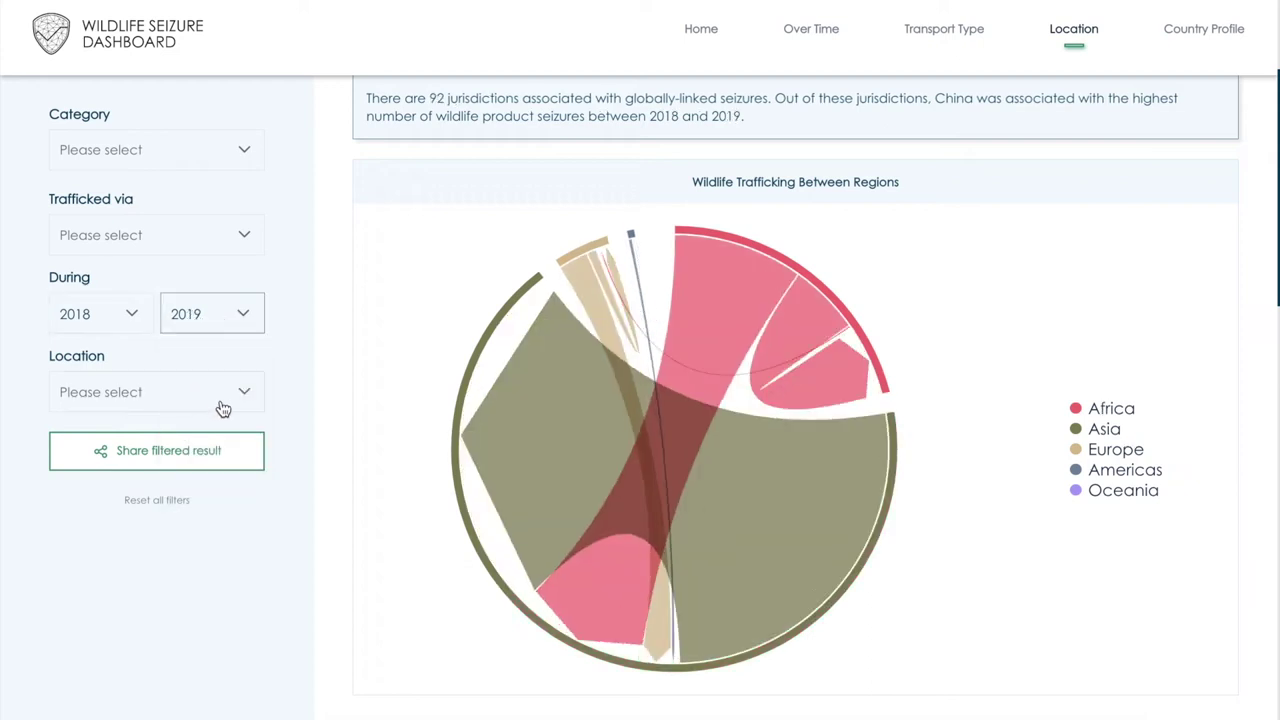
{"action": "mouse_move", "coordinate": [518, 467]}
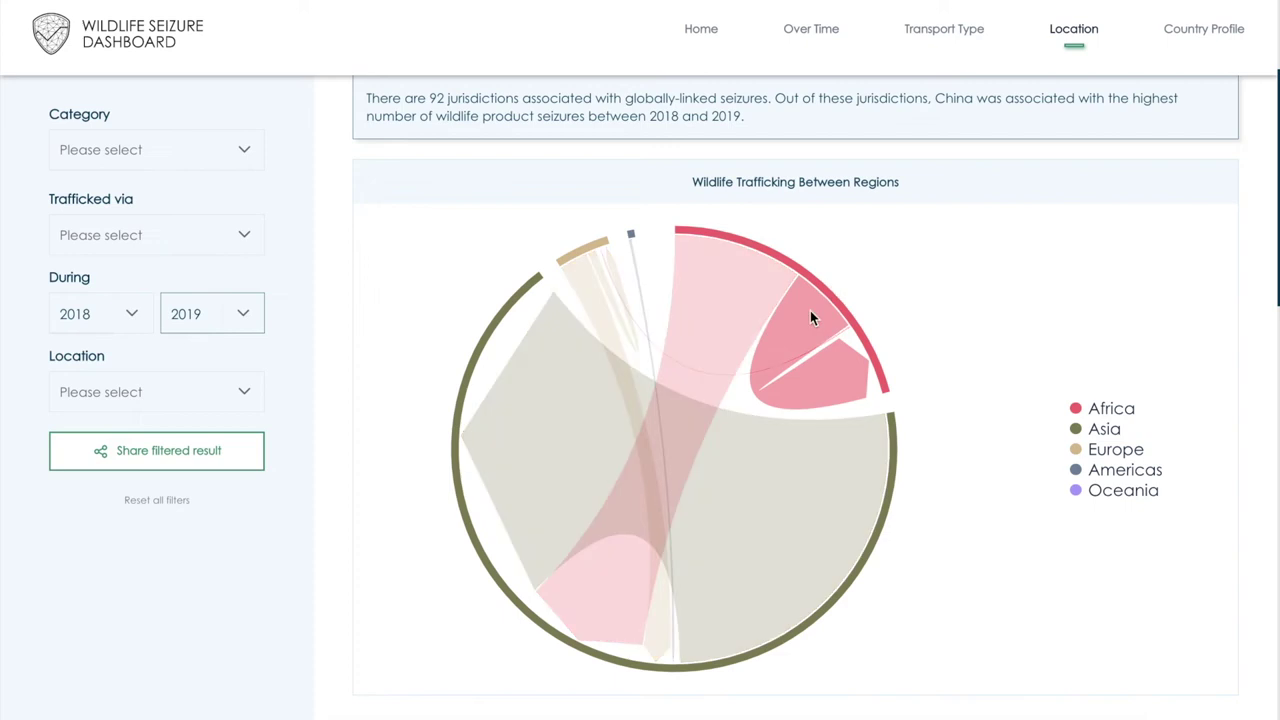
{"action": "mouse_move", "coordinate": [797, 333]}
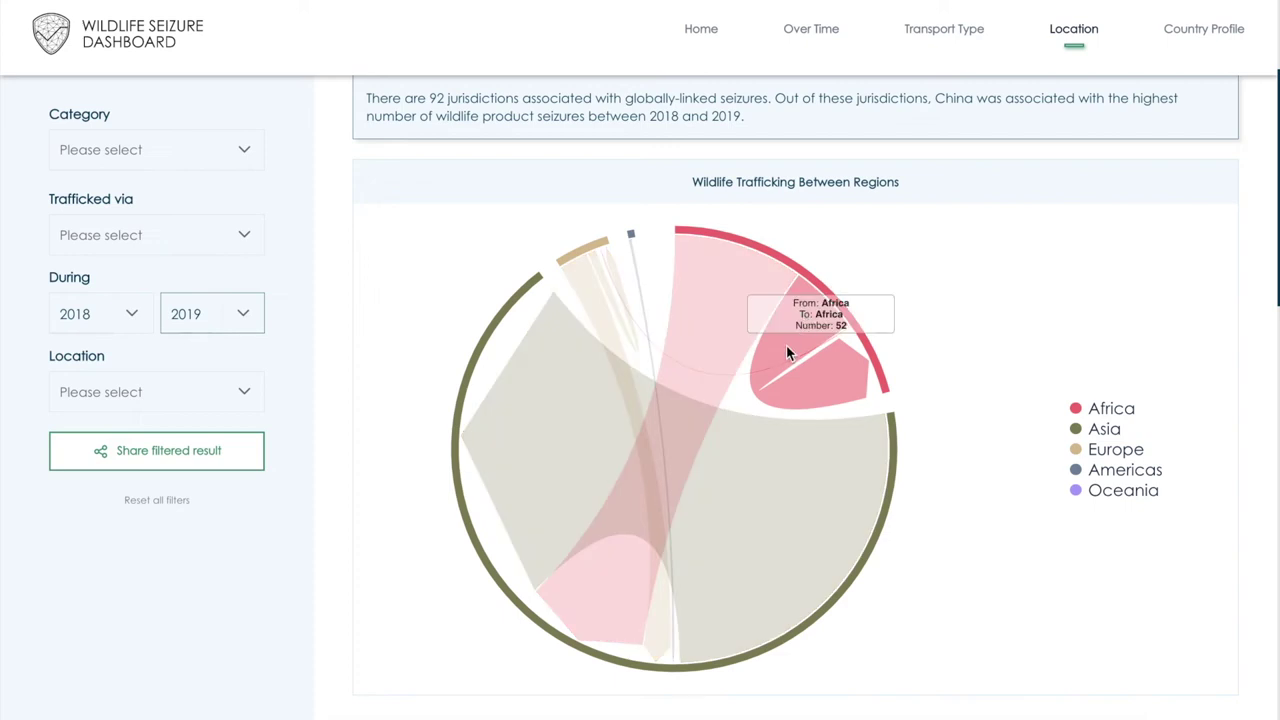
{"action": "mouse_move", "coordinate": [700, 302]}
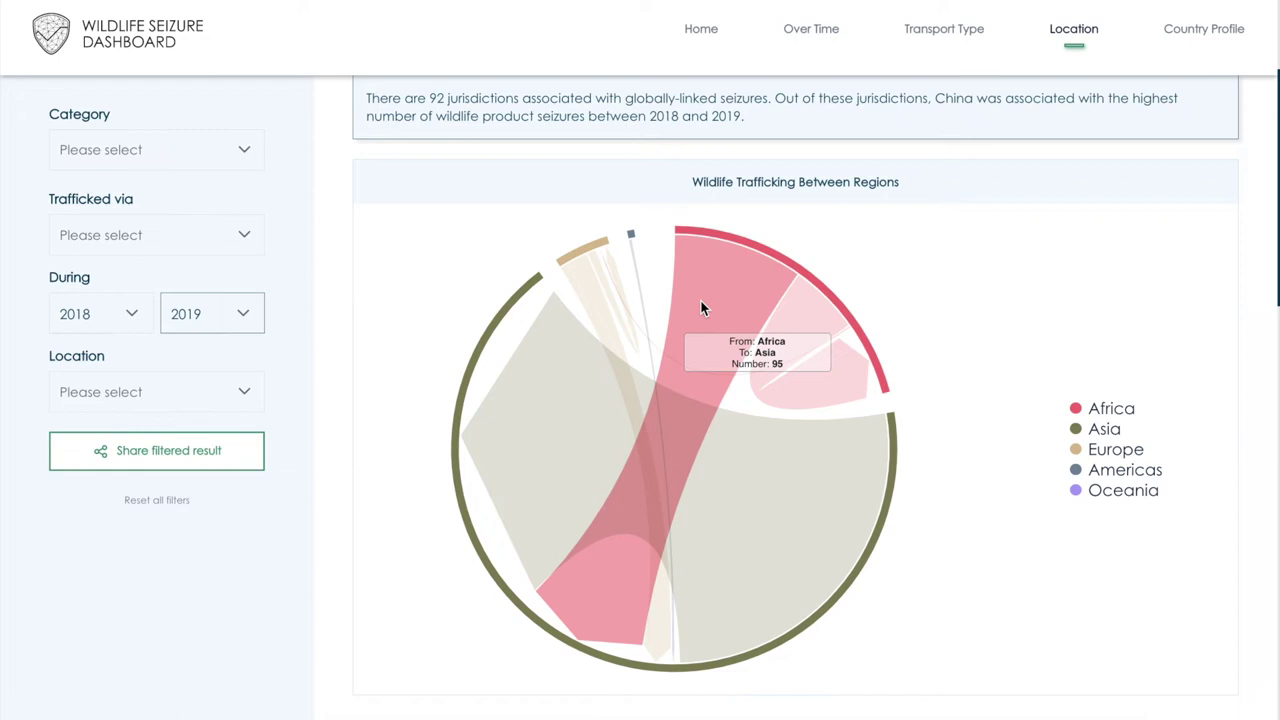
Change the year range to 2020 to 2021 and examine the regional flows in the Wildlife Trafficking Between Regions chart.
{"action": "left_click", "coordinate": [117, 318]}
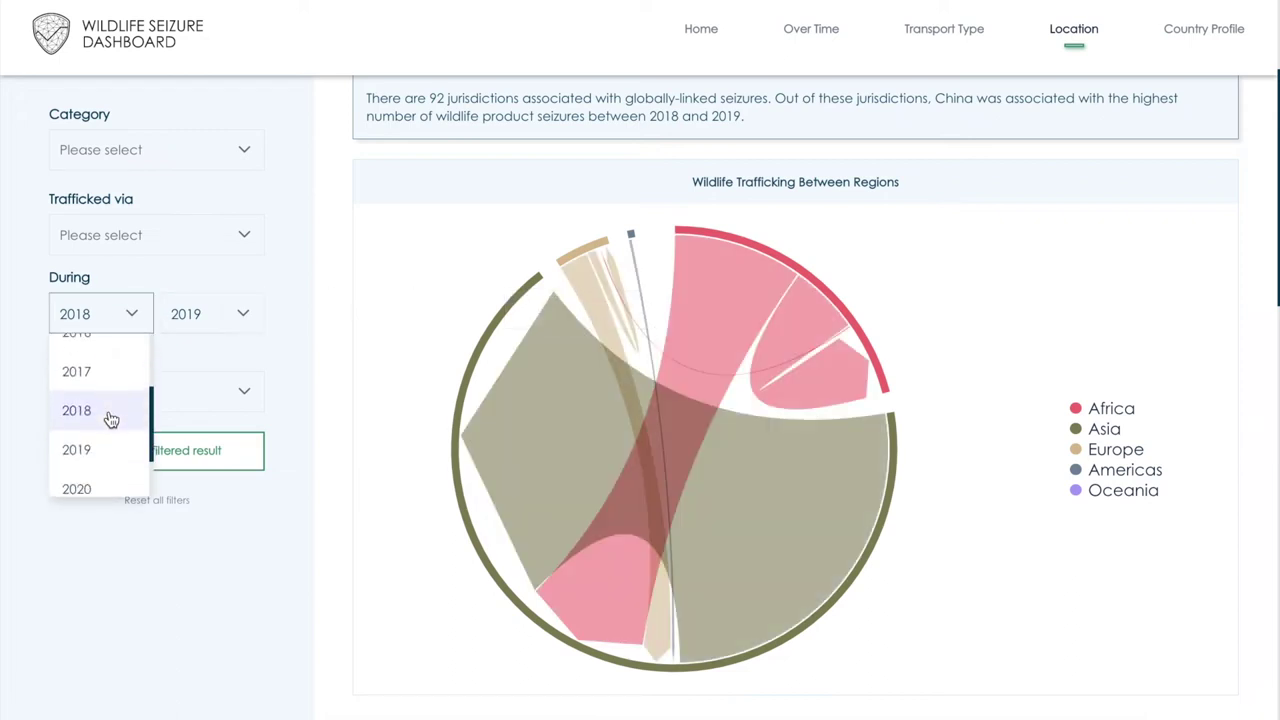
{"action": "scroll", "coordinate": [108, 419], "scroll_direction": "down", "scroll_amount": 1}
{"action": "left_click", "coordinate": [96, 452]}
{"action": "left_click", "coordinate": [214, 322]}
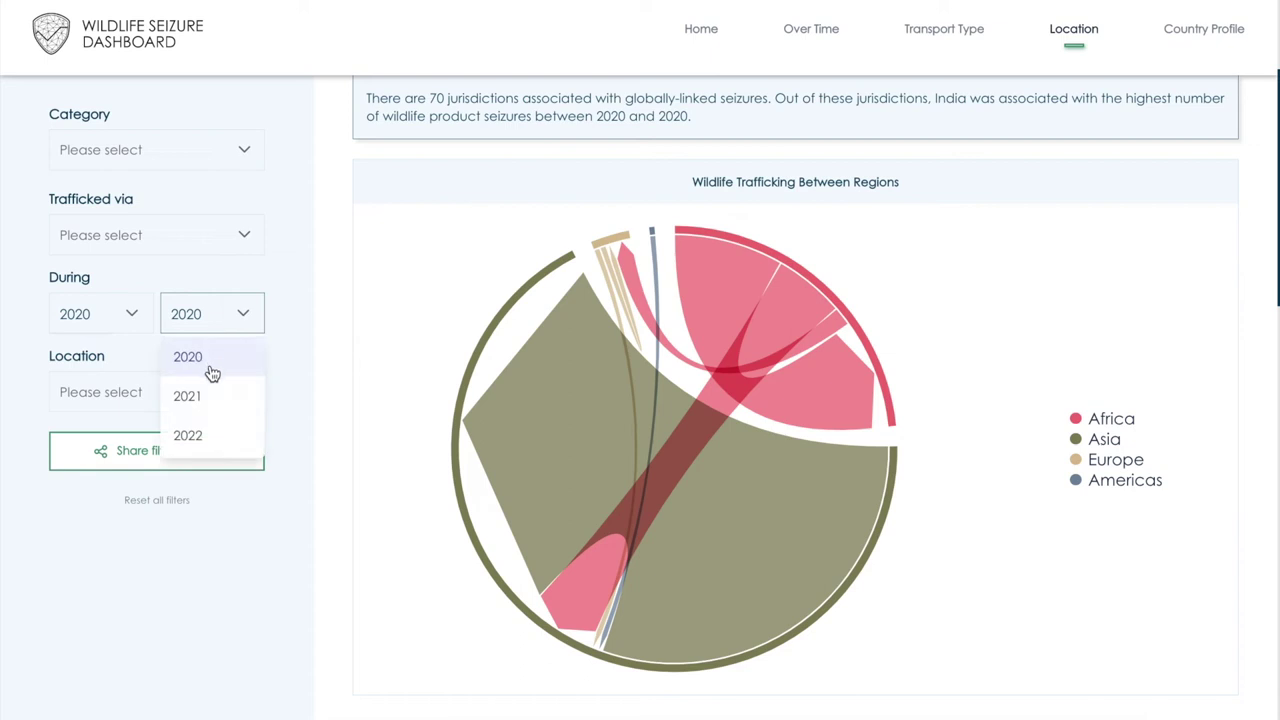
{"action": "left_click", "coordinate": [209, 398]}
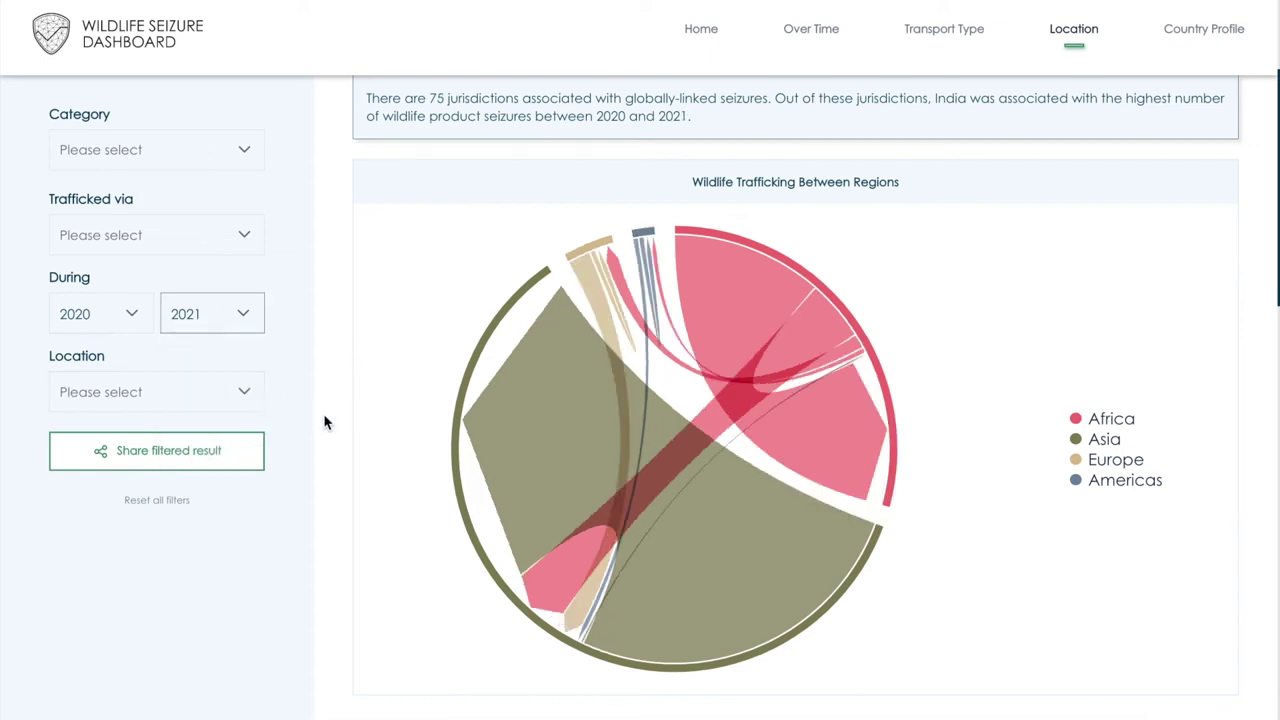
{"action": "mouse_move", "coordinate": [728, 433]}
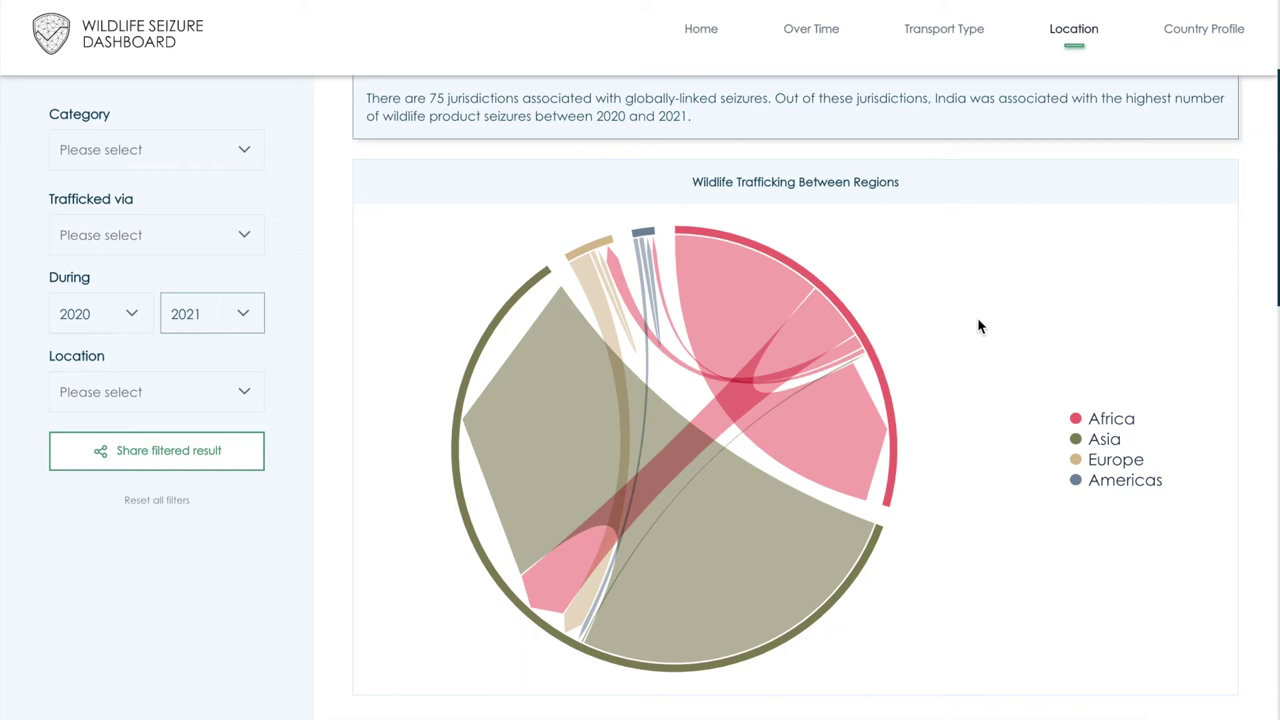
Review the Country Role in Wildlife Trafficking Supply Chain and Country Enforcement Success charts, and reset all filters.
{"action": "scroll", "coordinate": [980, 455], "scroll_direction": "up", "scroll_amount": 1}
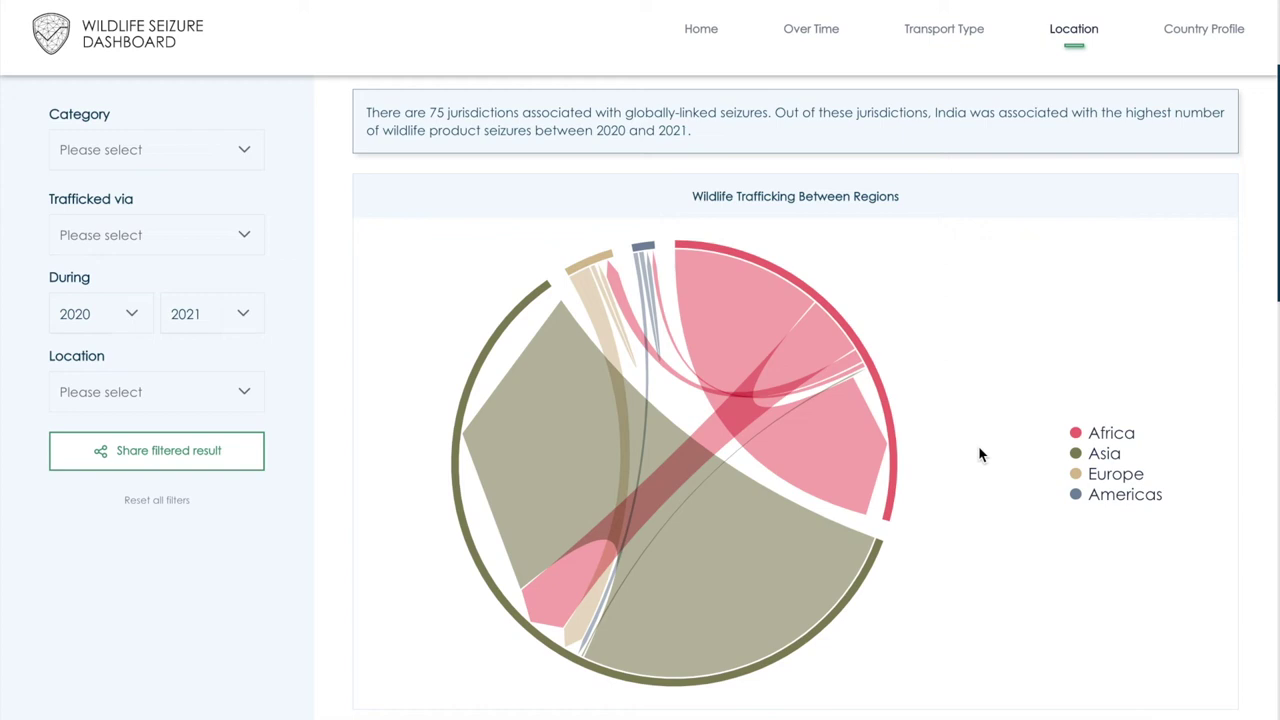
{"action": "scroll", "coordinate": [980, 455], "scroll_direction": "down", "scroll_amount": 4}
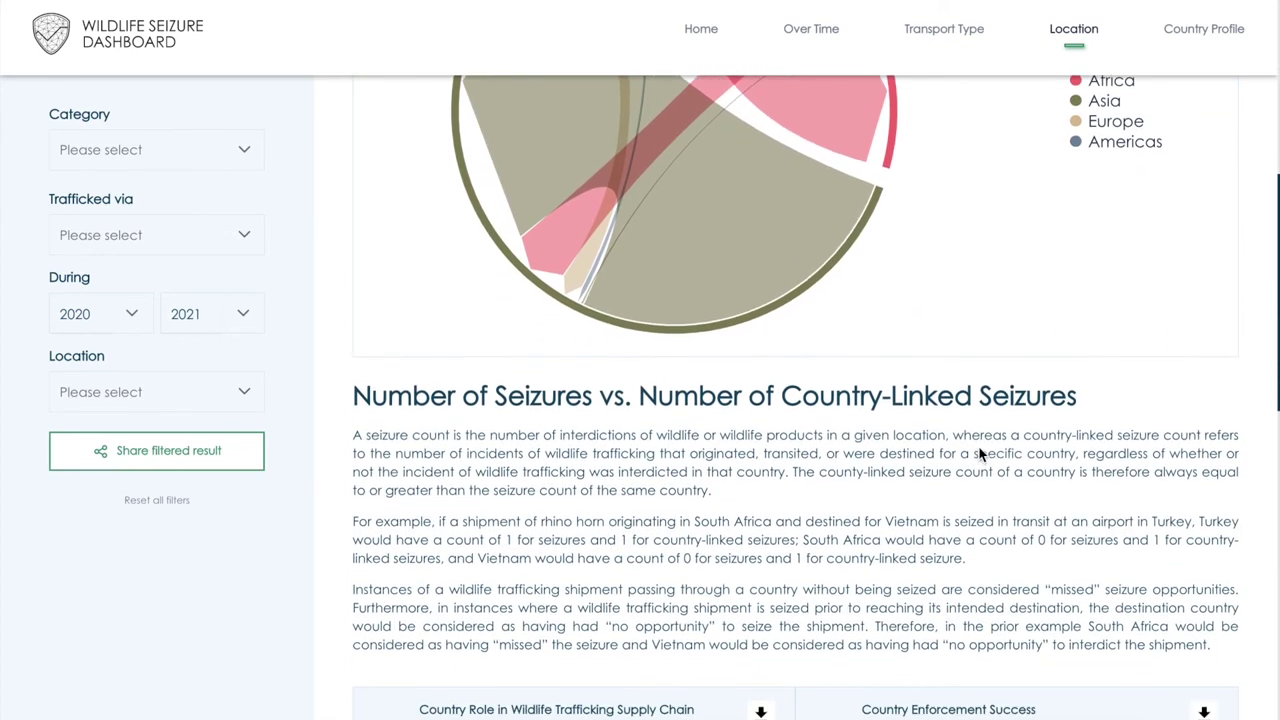
{"action": "scroll", "coordinate": [980, 455], "scroll_direction": "down", "scroll_amount": 5}
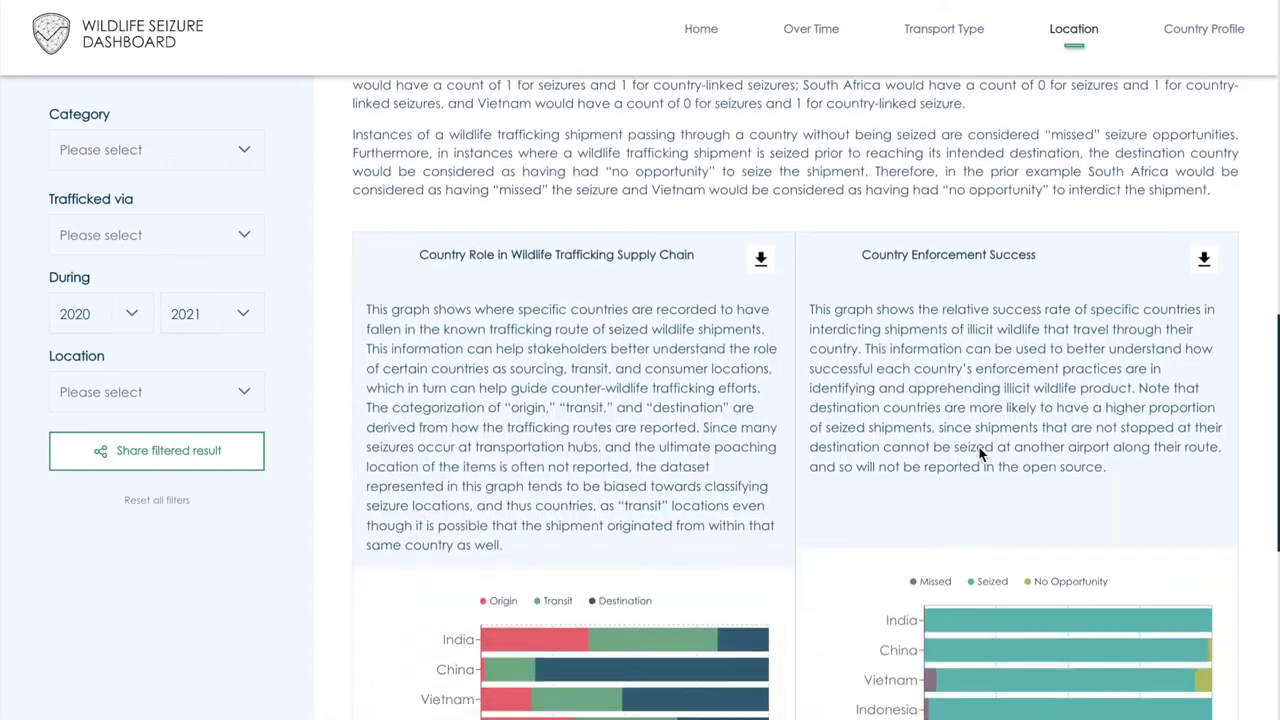
{"action": "scroll", "coordinate": [980, 455], "scroll_direction": "down", "scroll_amount": 1}
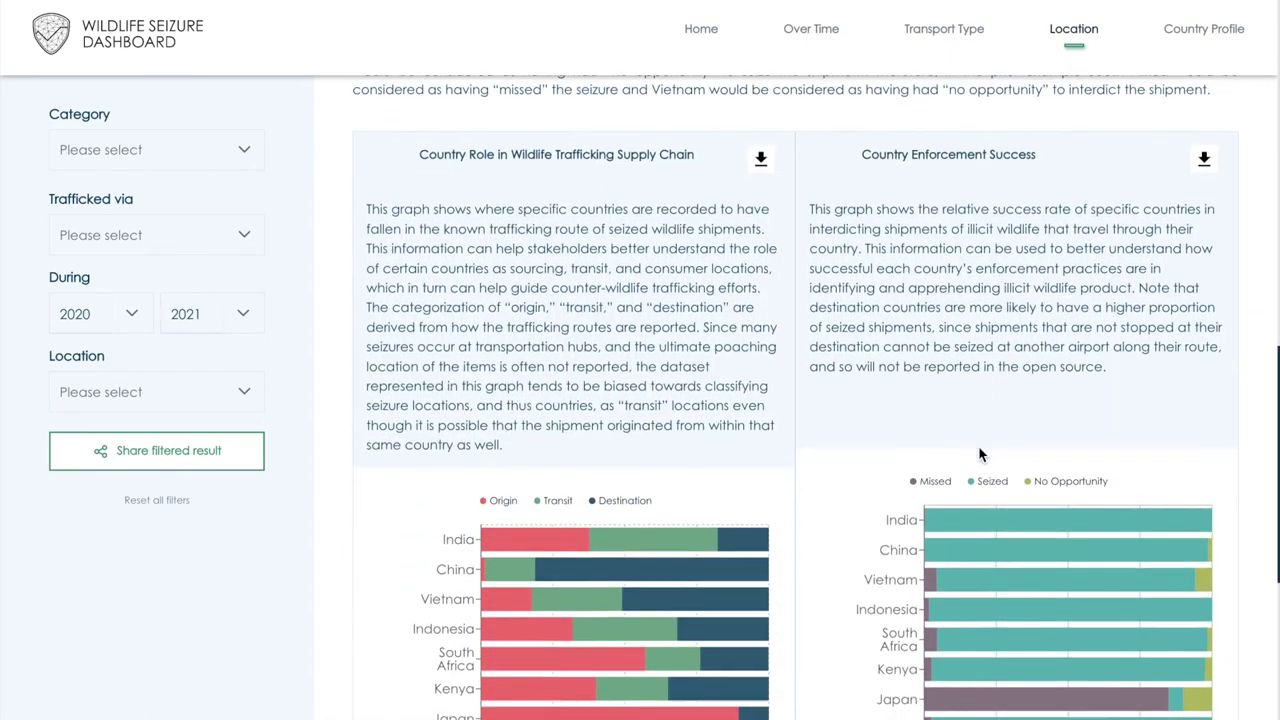
{"action": "scroll", "coordinate": [978, 456], "scroll_direction": "down", "scroll_amount": 1}
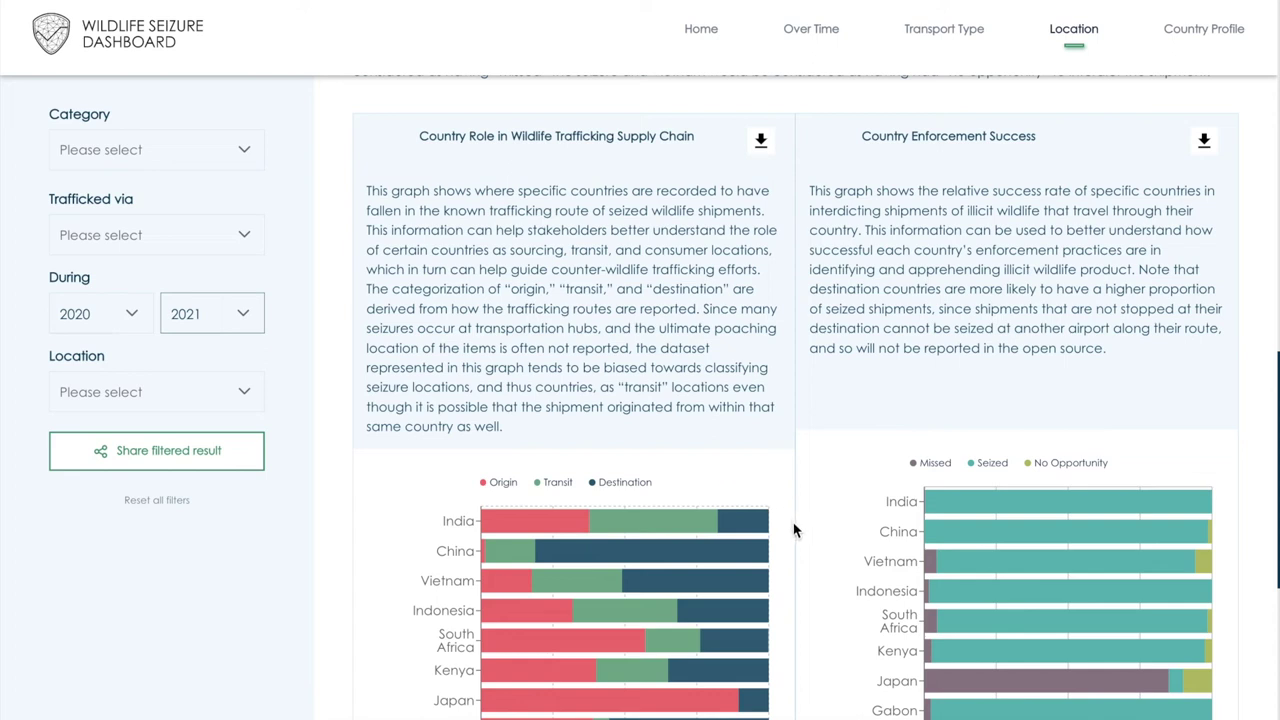
{"action": "left_click", "coordinate": [173, 505]}
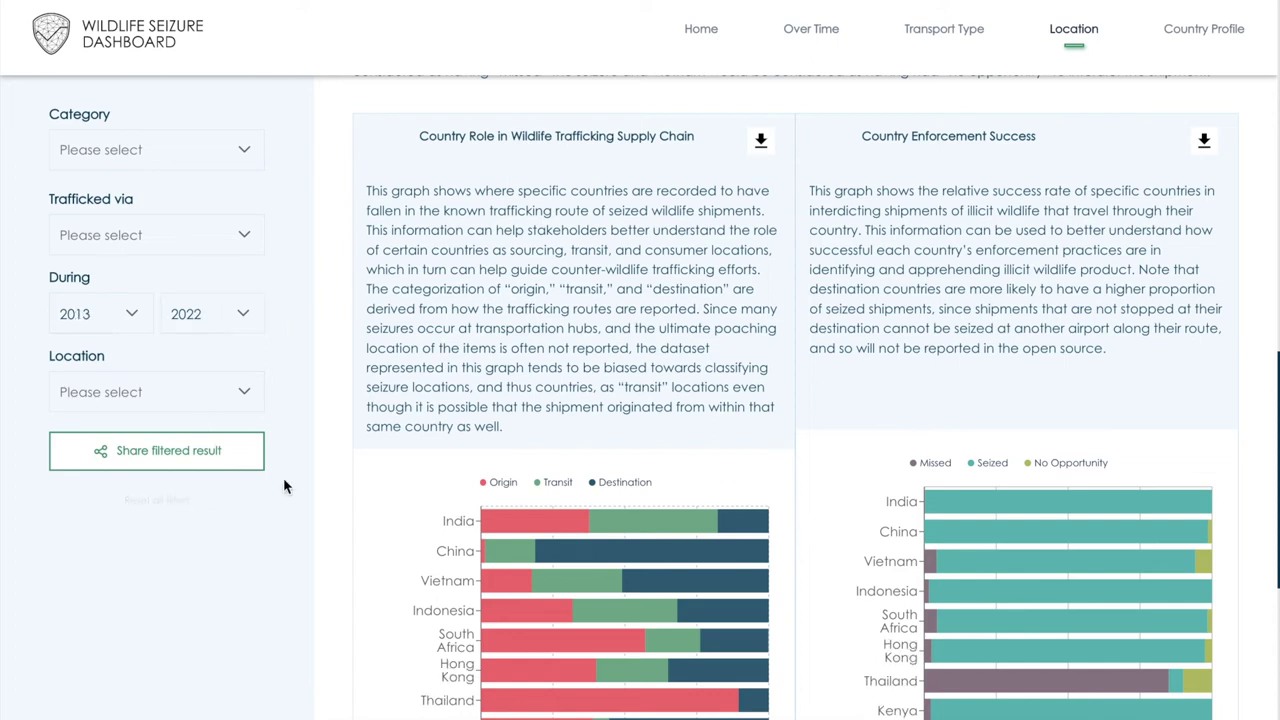
Compare the China and Nigeria bars in the Country Role in Wildlife Trafficking Supply Chain and Country Enforcement Success charts.
{"action": "mouse_move", "coordinate": [495, 548]}
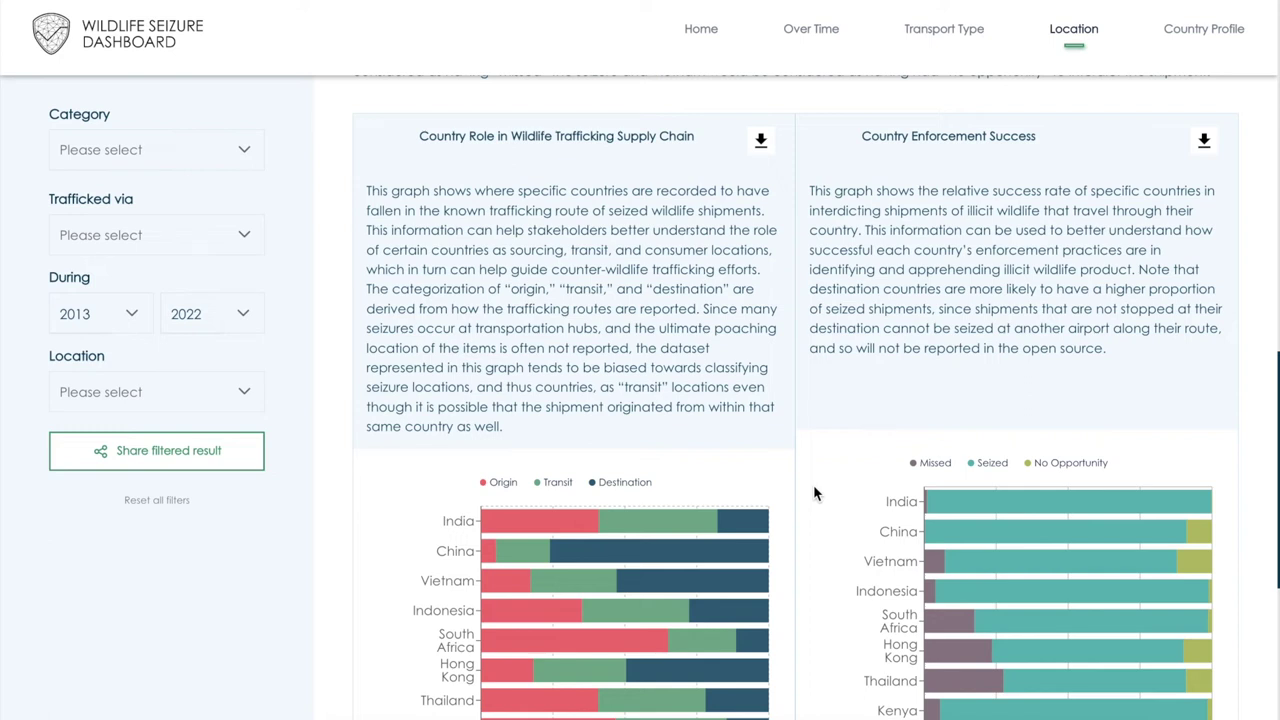
{"action": "mouse_move", "coordinate": [941, 532]}
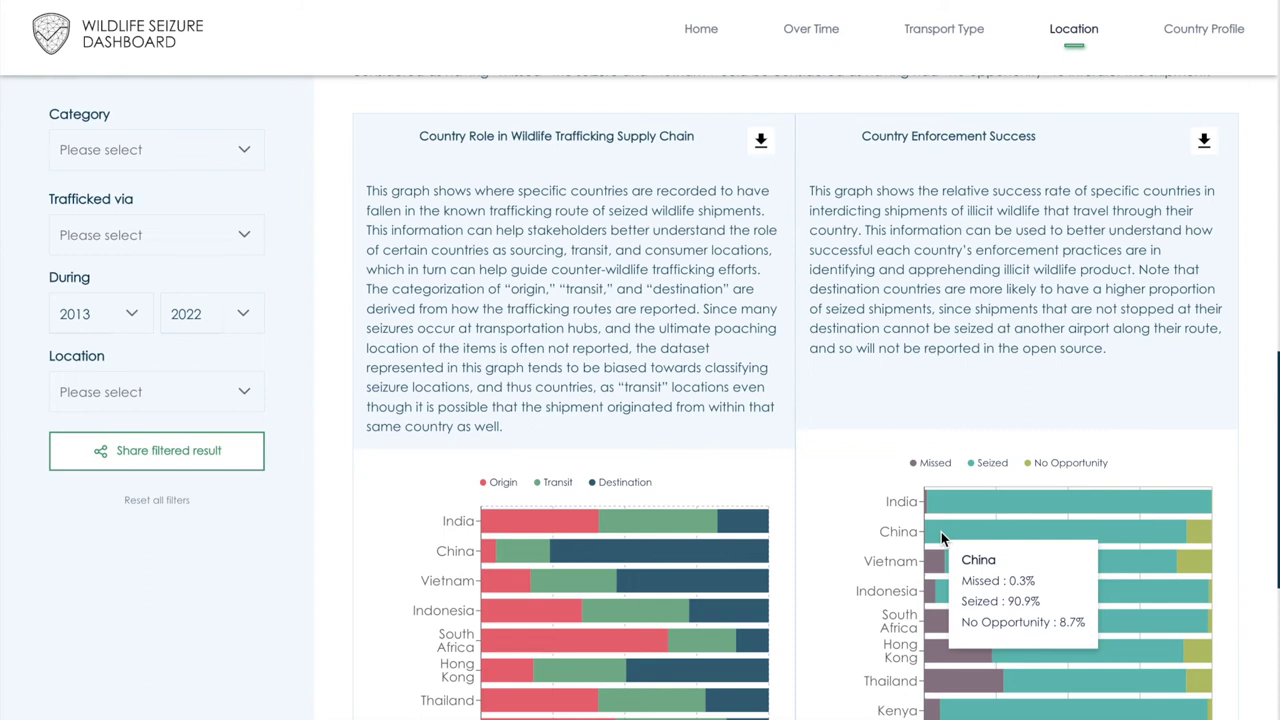
{"action": "mouse_move", "coordinate": [721, 549]}
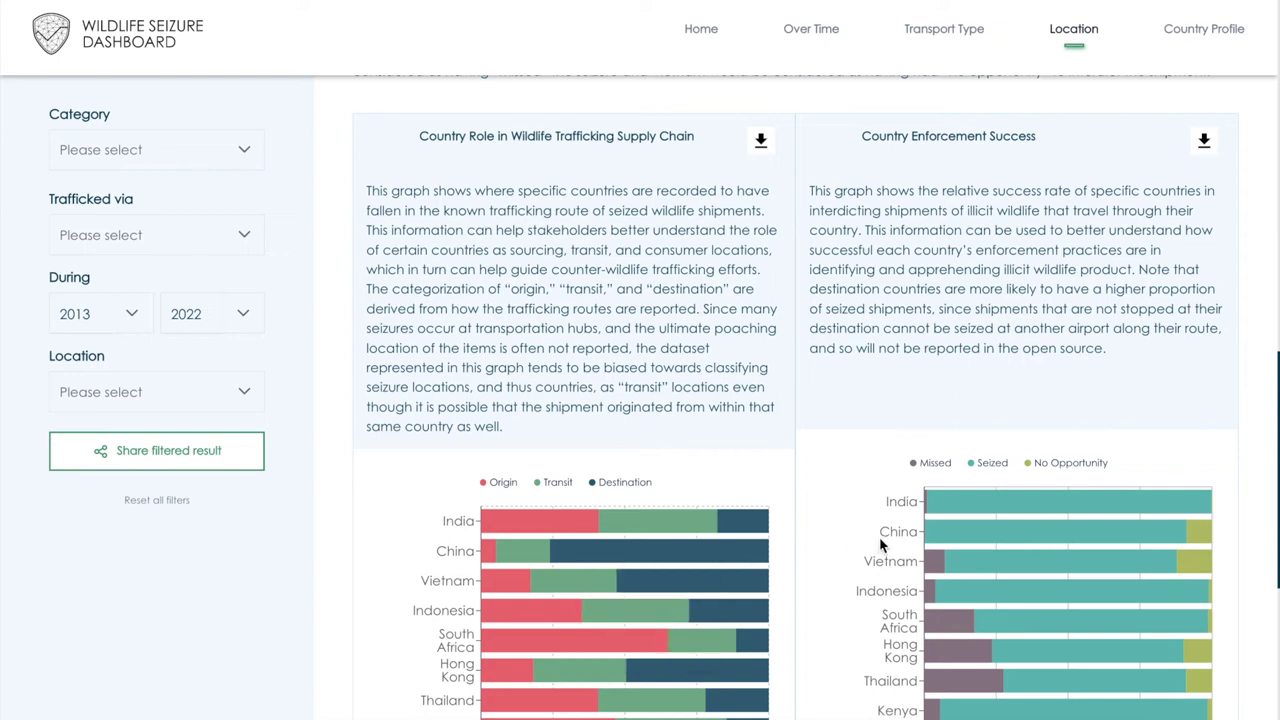
{"action": "scroll", "coordinate": [881, 544], "scroll_direction": "down", "scroll_amount": 3}
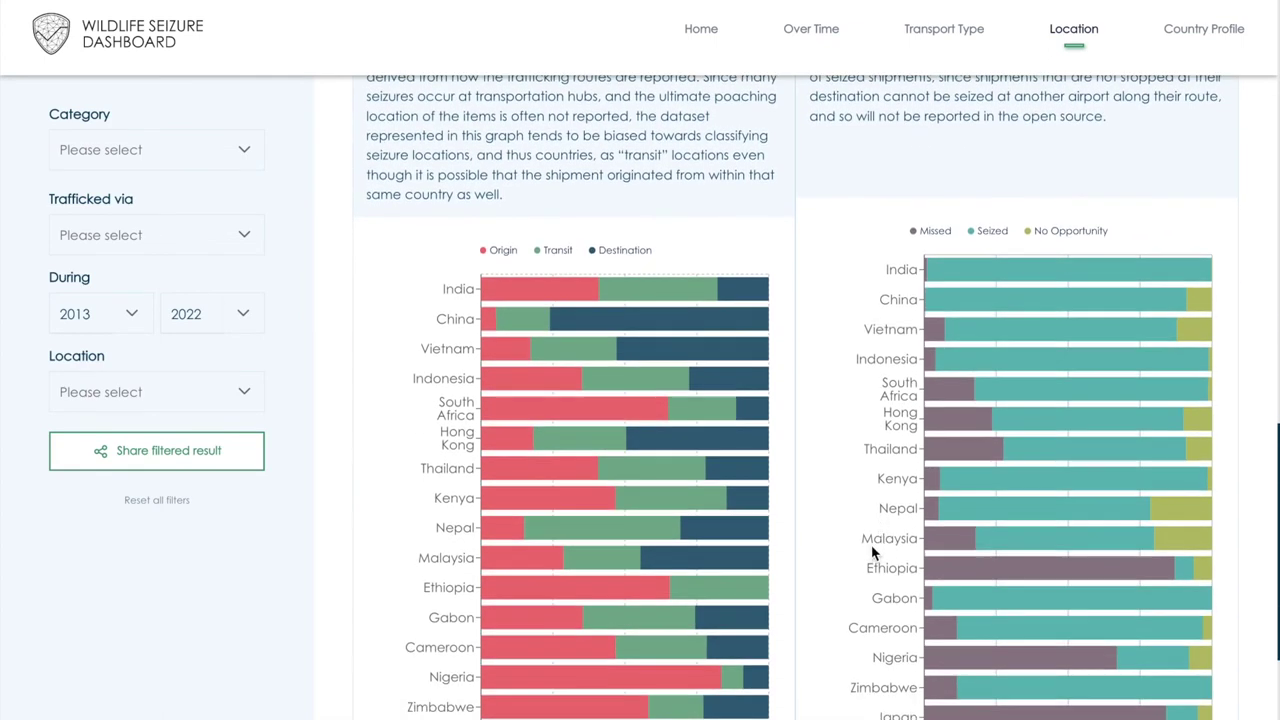
{"action": "scroll", "coordinate": [881, 544], "scroll_direction": "down", "scroll_amount": 2}
{"action": "mouse_move", "coordinate": [735, 578]}
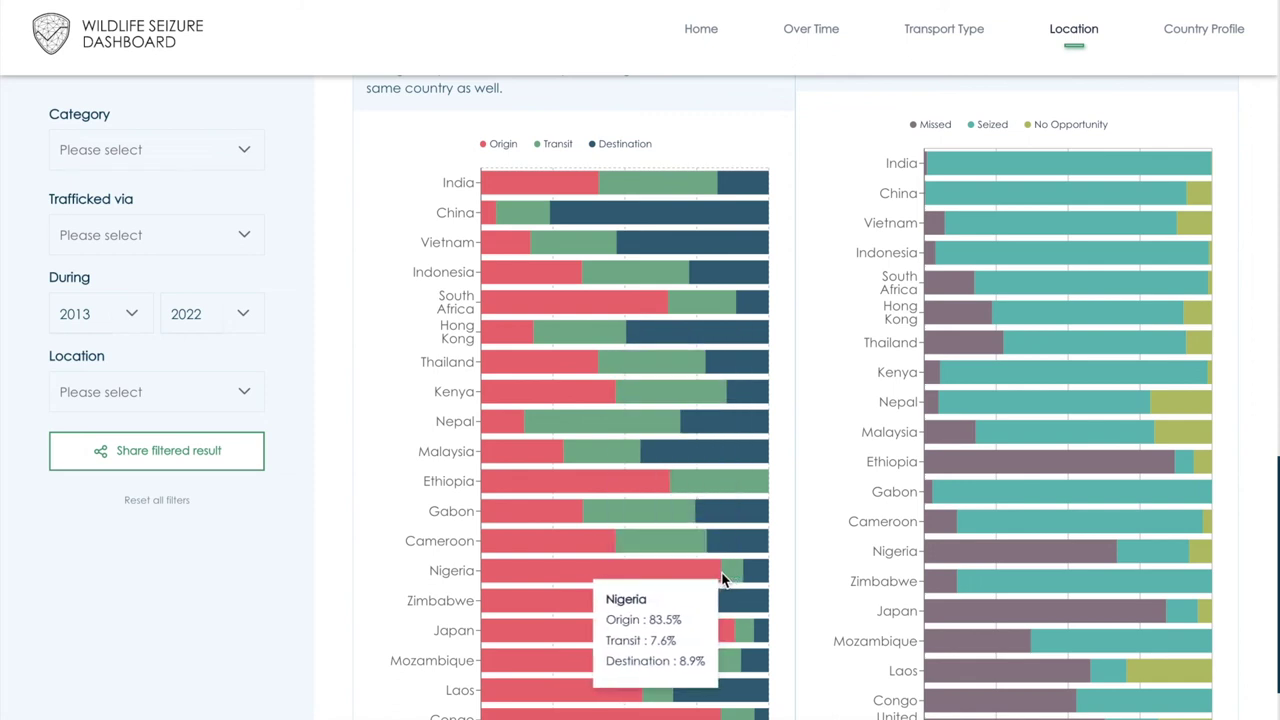
{"action": "mouse_move", "coordinate": [951, 555]}
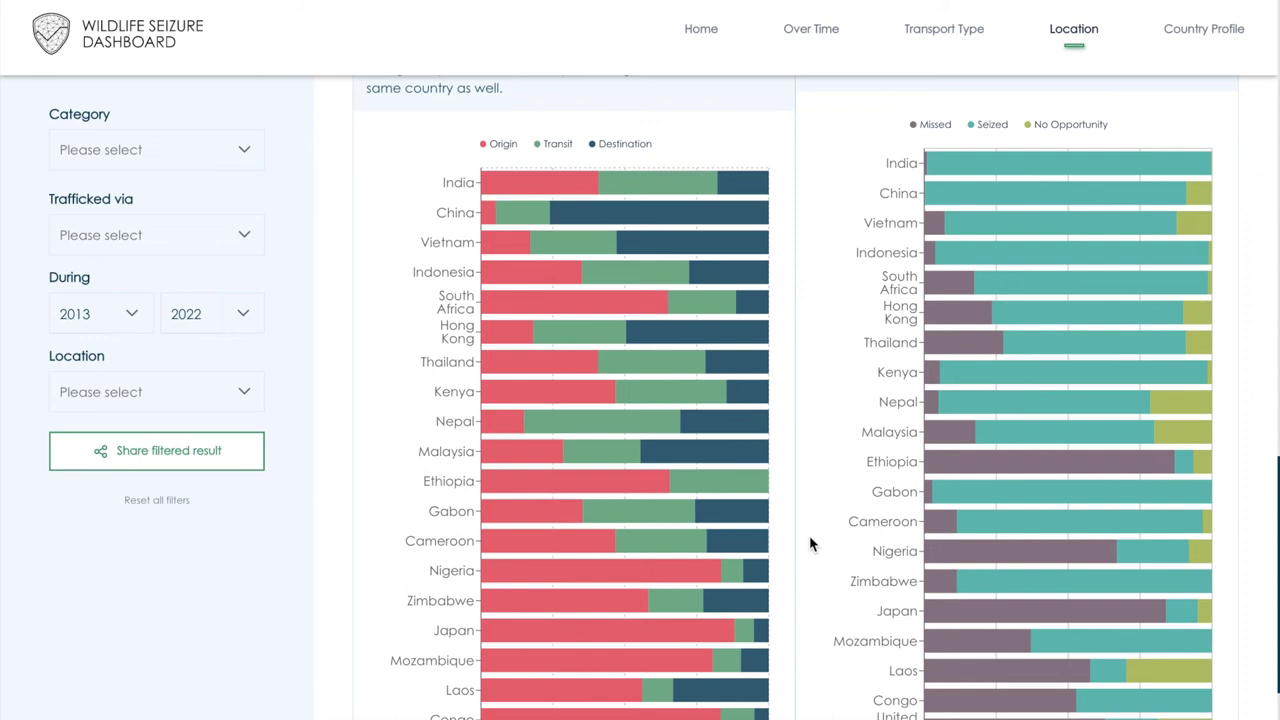
Open the Country Profile page and rotate the globe past Asia and the Americas back to Africa.
{"action": "left_click", "coordinate": [1210, 36]}
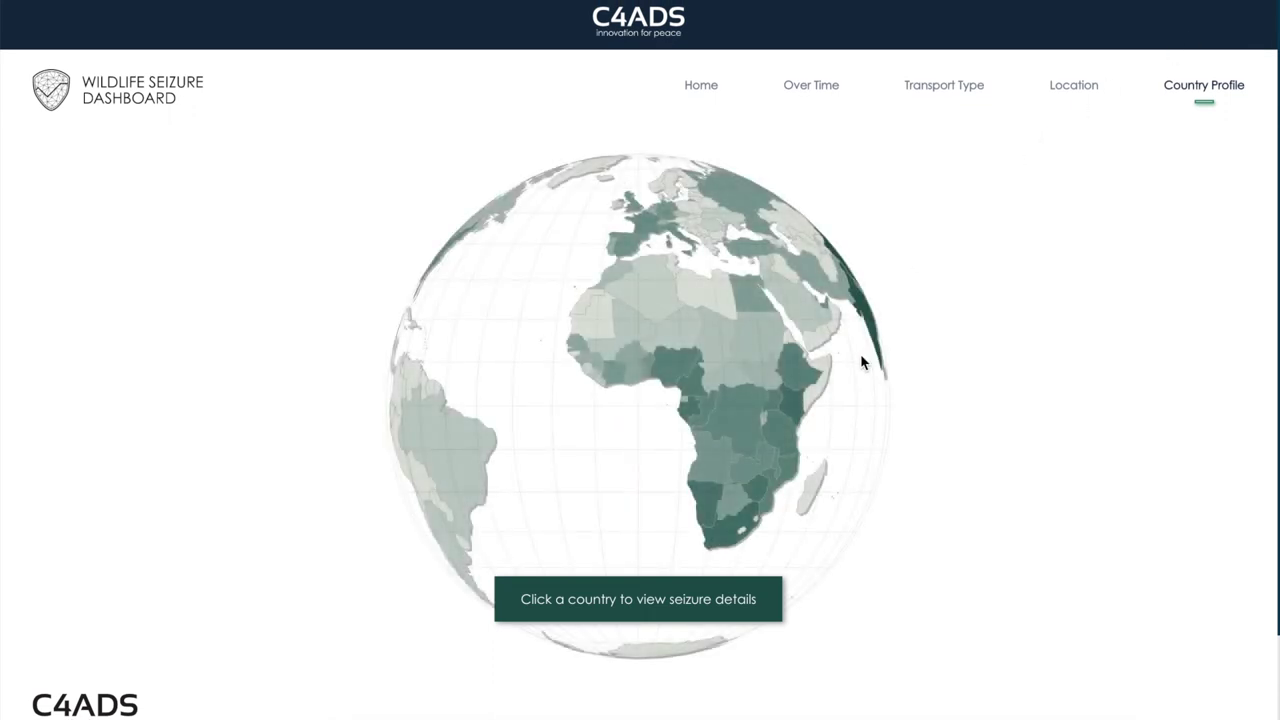
{"action": "left_click_drag", "start_coordinate": [858, 365], "coordinate": [586, 386]}
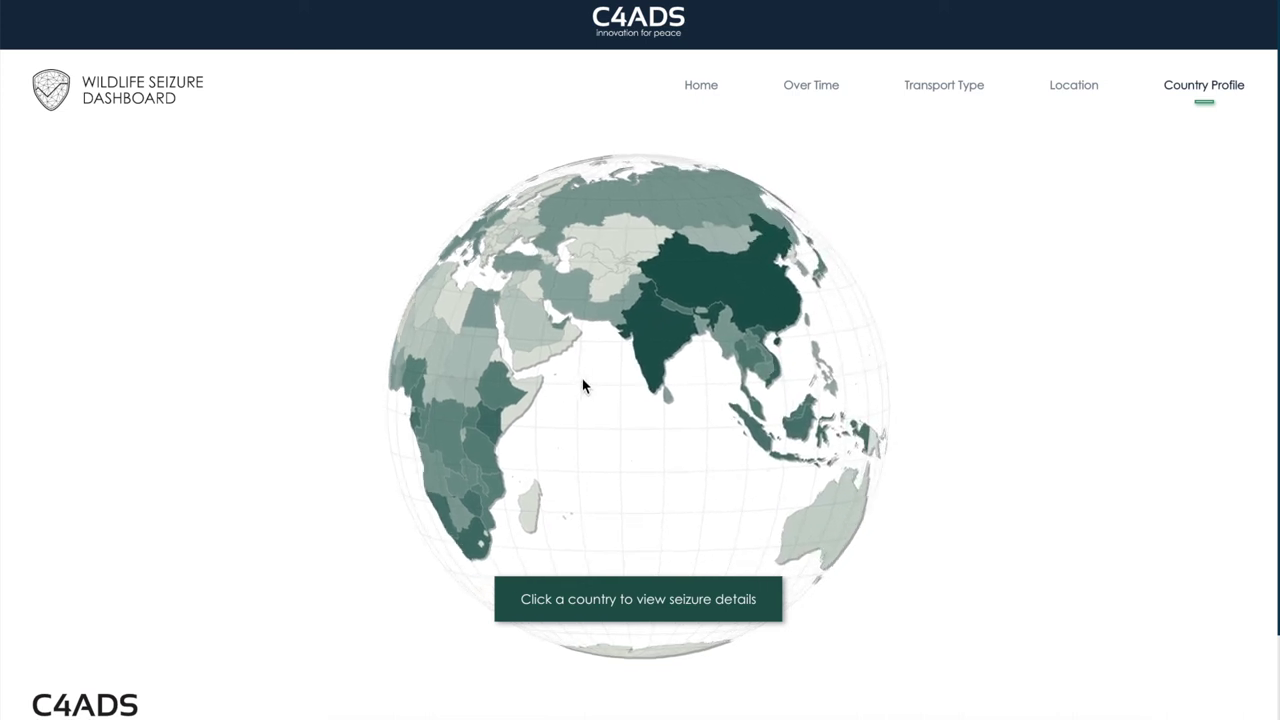
{"action": "left_click_drag", "start_coordinate": [700, 391], "coordinate": [475, 383]}
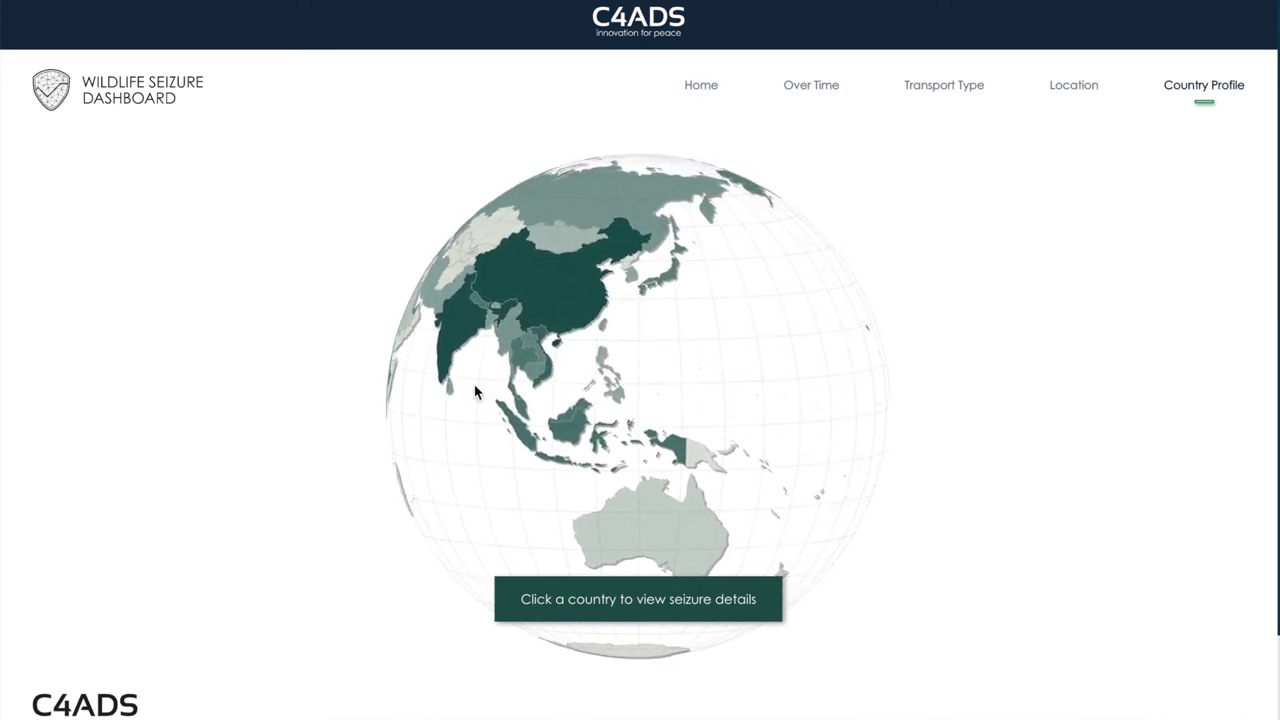
{"action": "left_click_drag", "start_coordinate": [654, 363], "coordinate": [522, 371]}
{"action": "left_click_drag", "start_coordinate": [691, 363], "coordinate": [505, 371]}
{"action": "left_click_drag", "start_coordinate": [694, 363], "coordinate": [451, 351]}
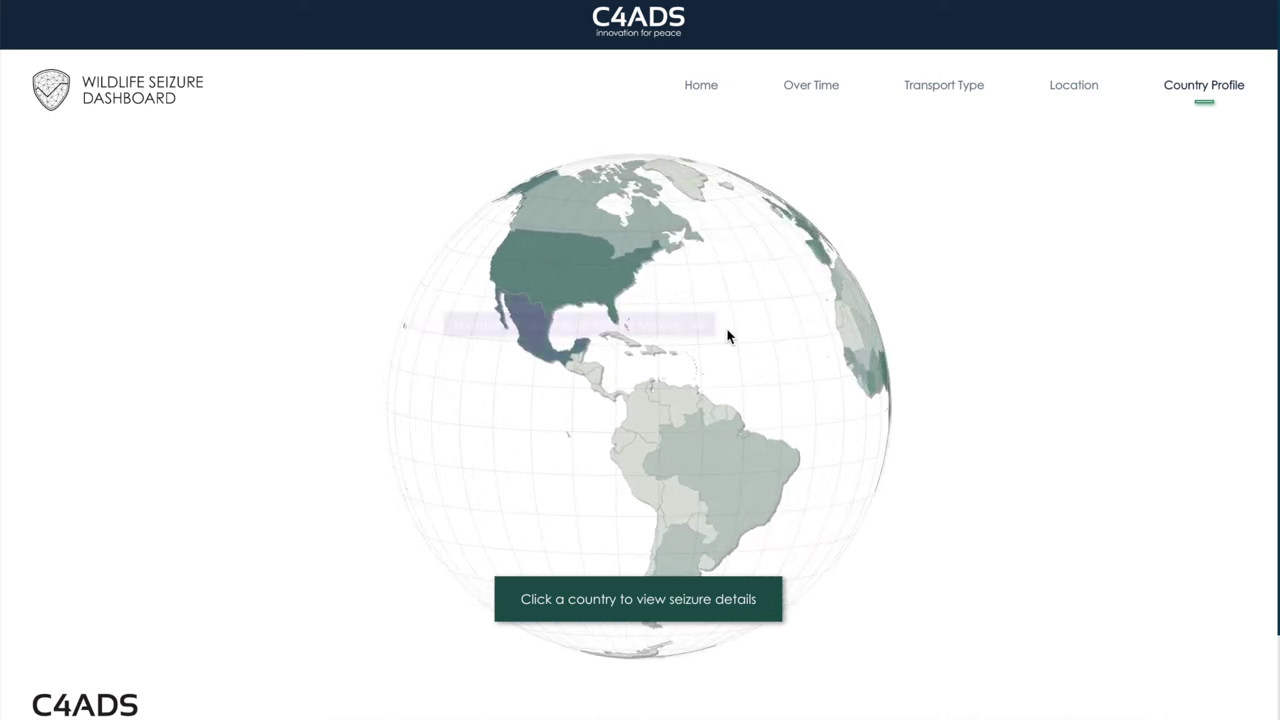
{"action": "left_click_drag", "start_coordinate": [744, 333], "coordinate": [457, 321]}
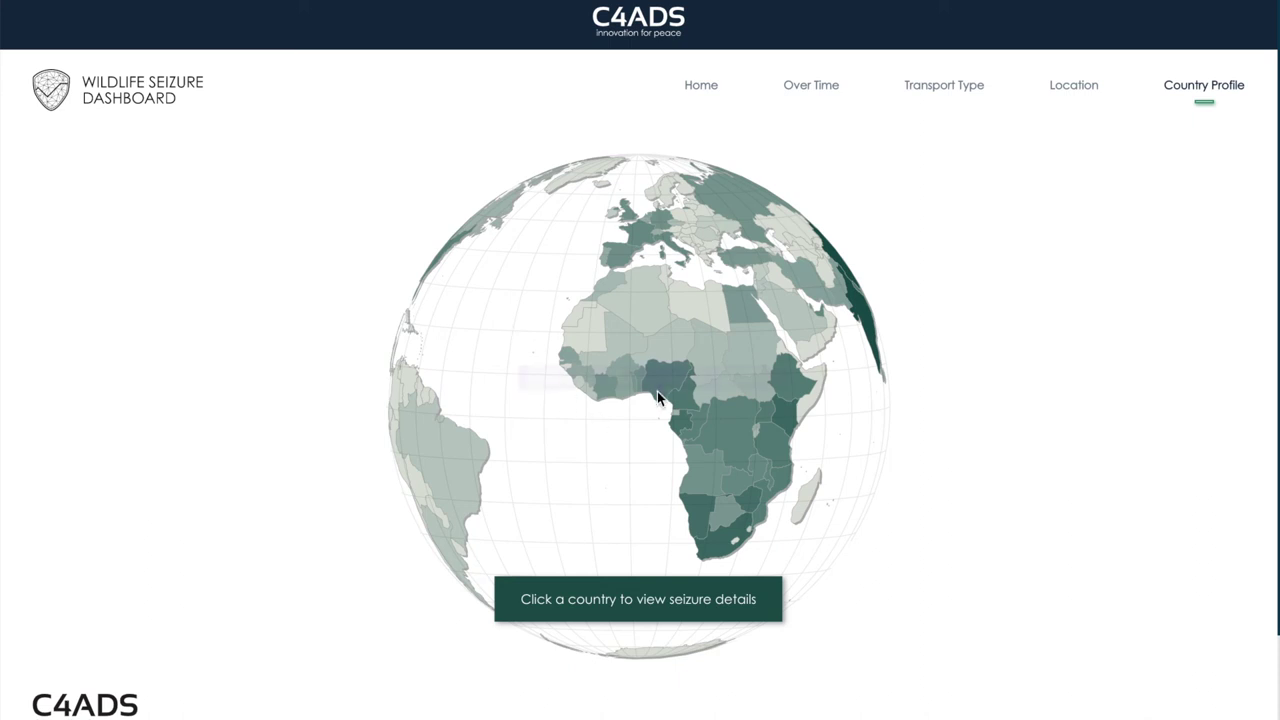
Open Nigeria's seizure details from the globe, inspect its 2019 bar in the Seizures Over Time chart, and close the profile.
{"action": "mouse_move", "coordinate": [663, 384]}
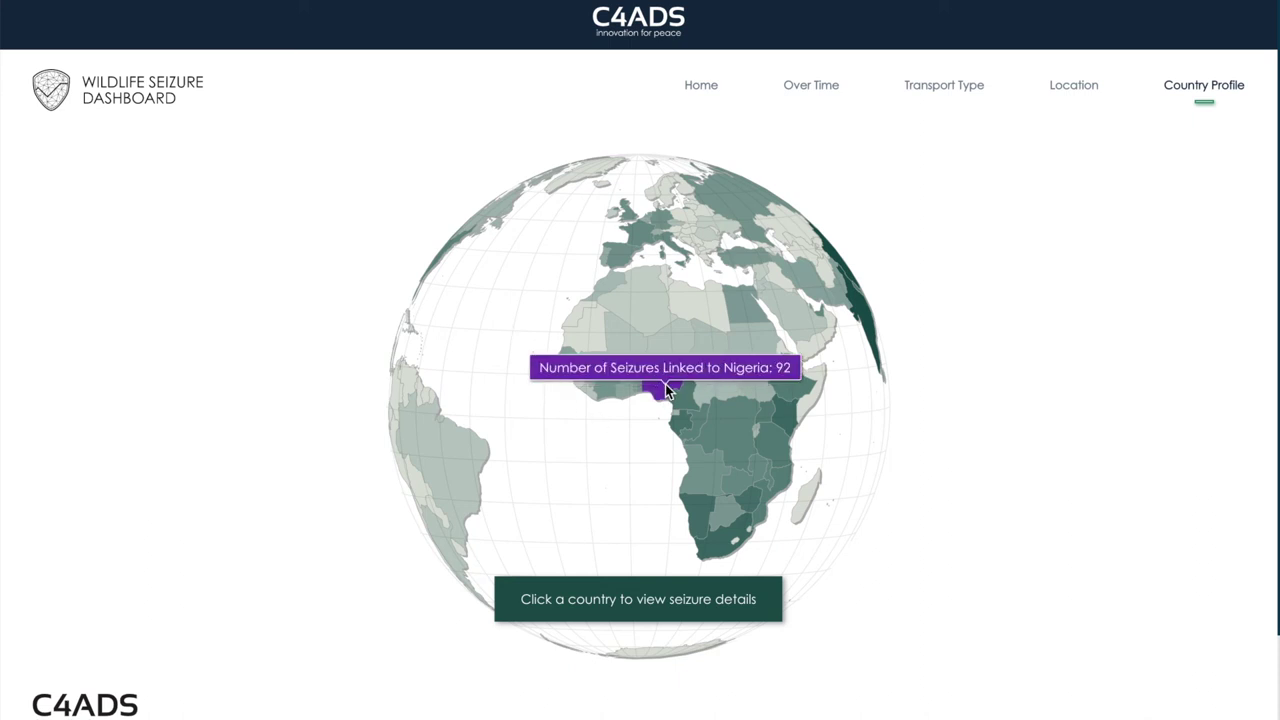
{"action": "left_click", "coordinate": [665, 385]}
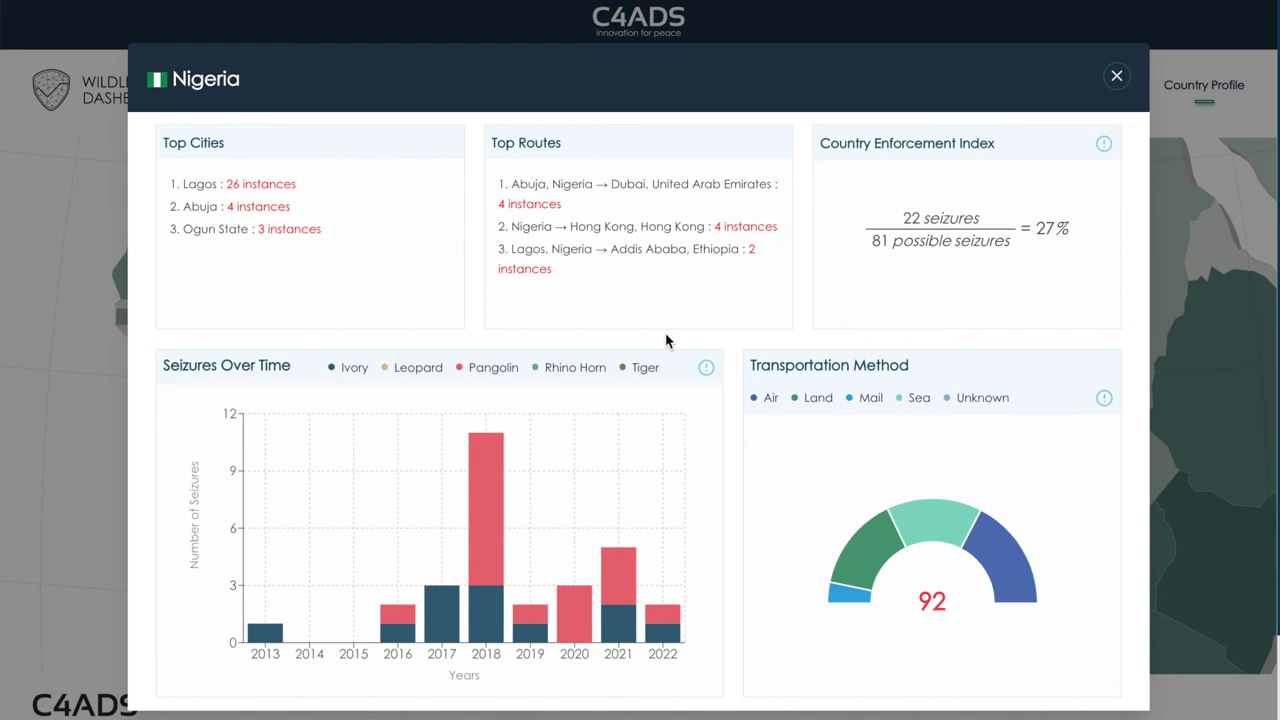
{"action": "mouse_move", "coordinate": [558, 390]}
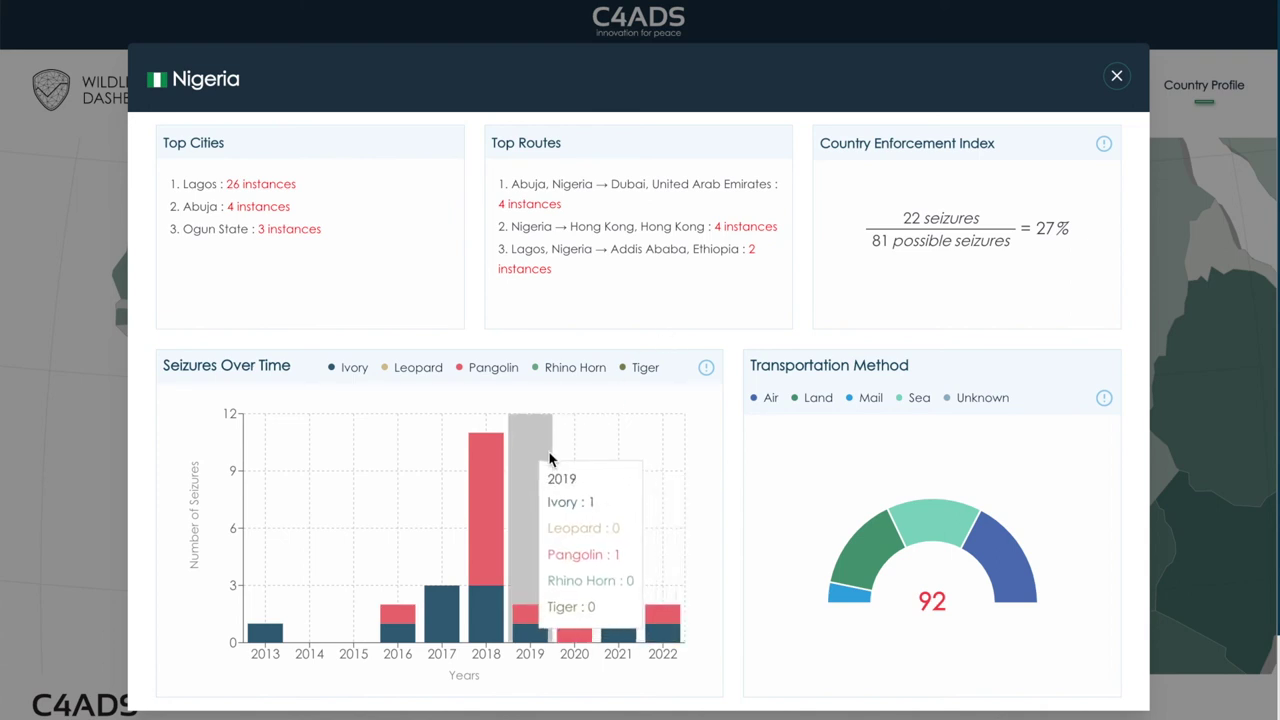
{"action": "mouse_move", "coordinate": [565, 452]}
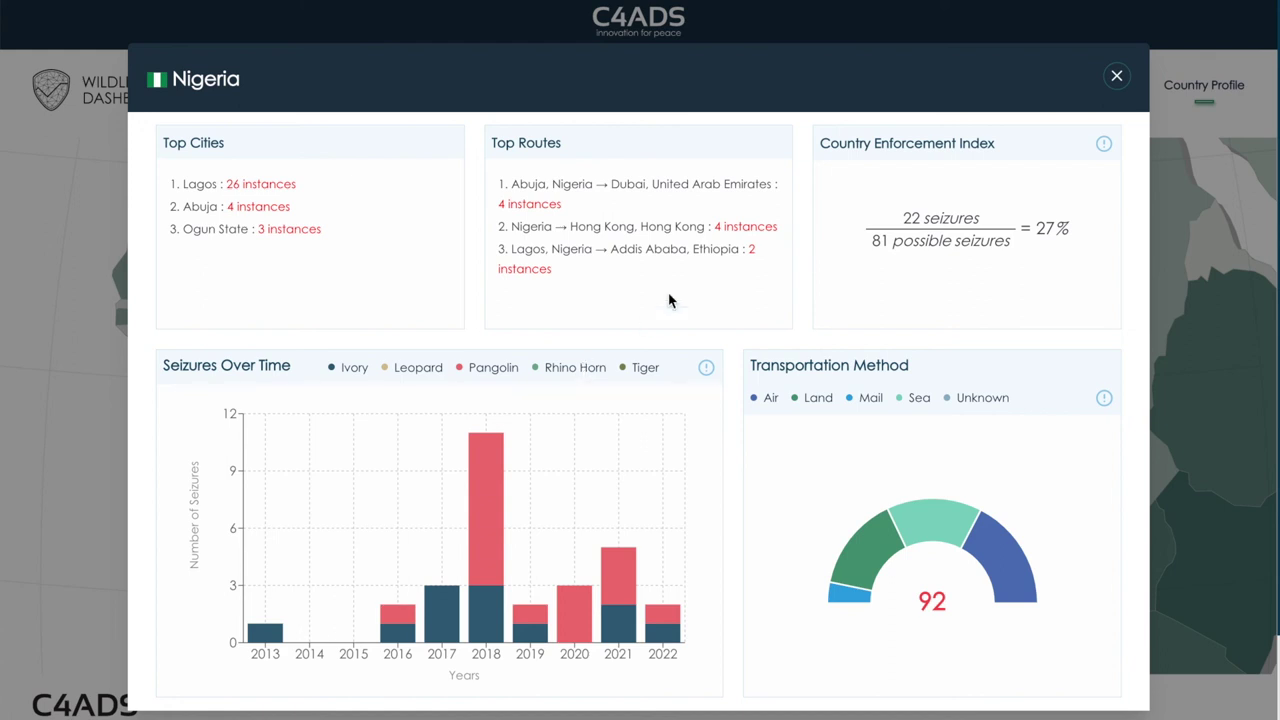
{"action": "left_click", "coordinate": [1117, 76]}
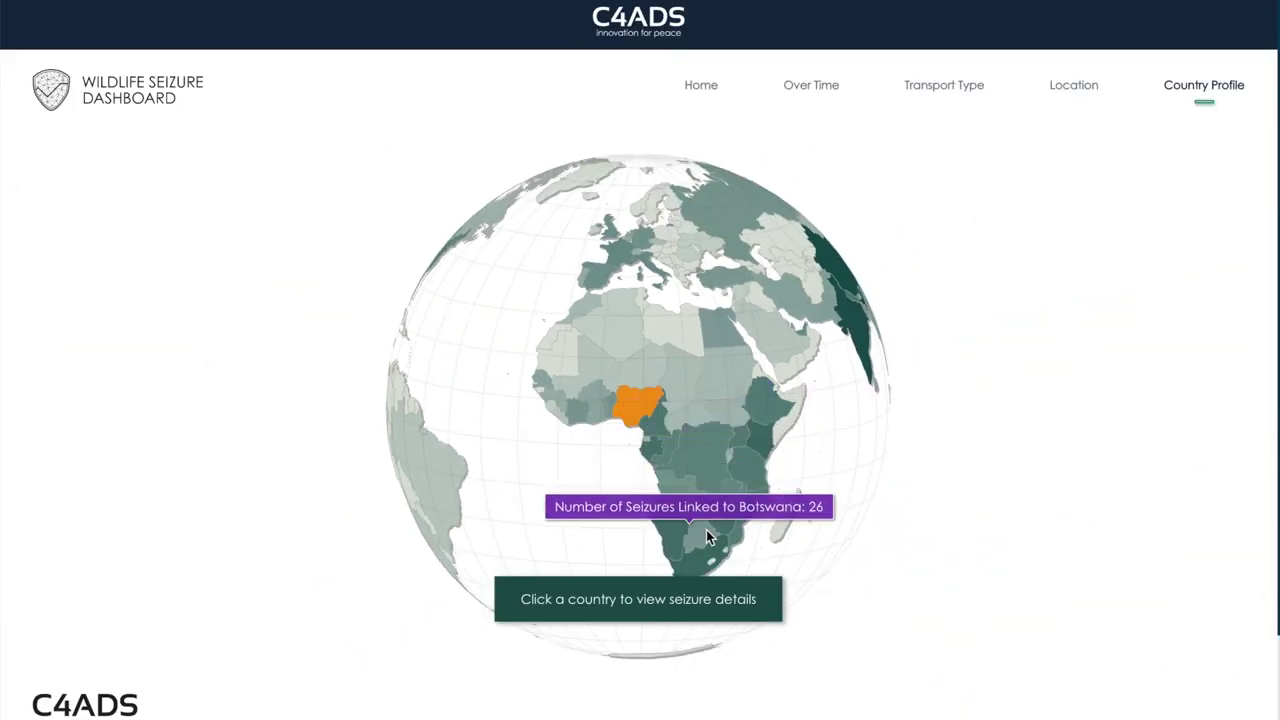
Rotate the globe to Asia and view China's seizure details, closing the profile after reading it.
{"action": "left_click_drag", "start_coordinate": [700, 418], "coordinate": [580, 428]}
{"action": "left_click", "coordinate": [734, 312]}
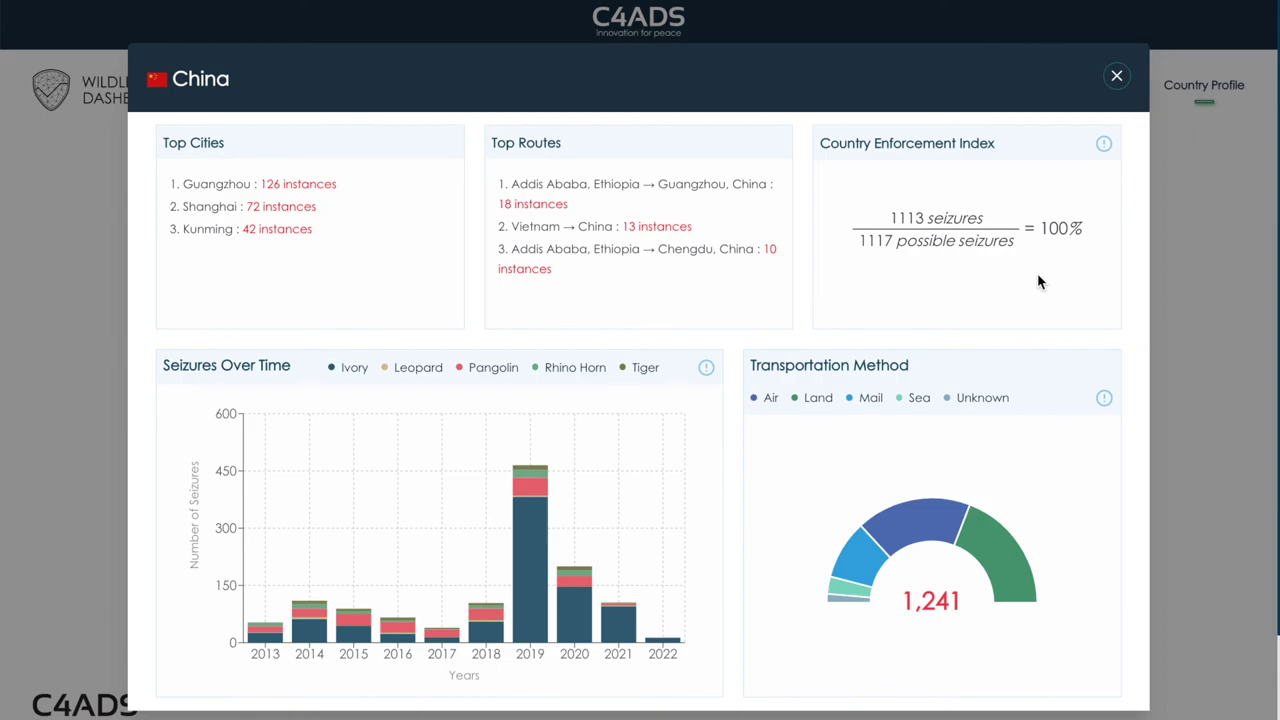
{"action": "key", "text": "Escape"}
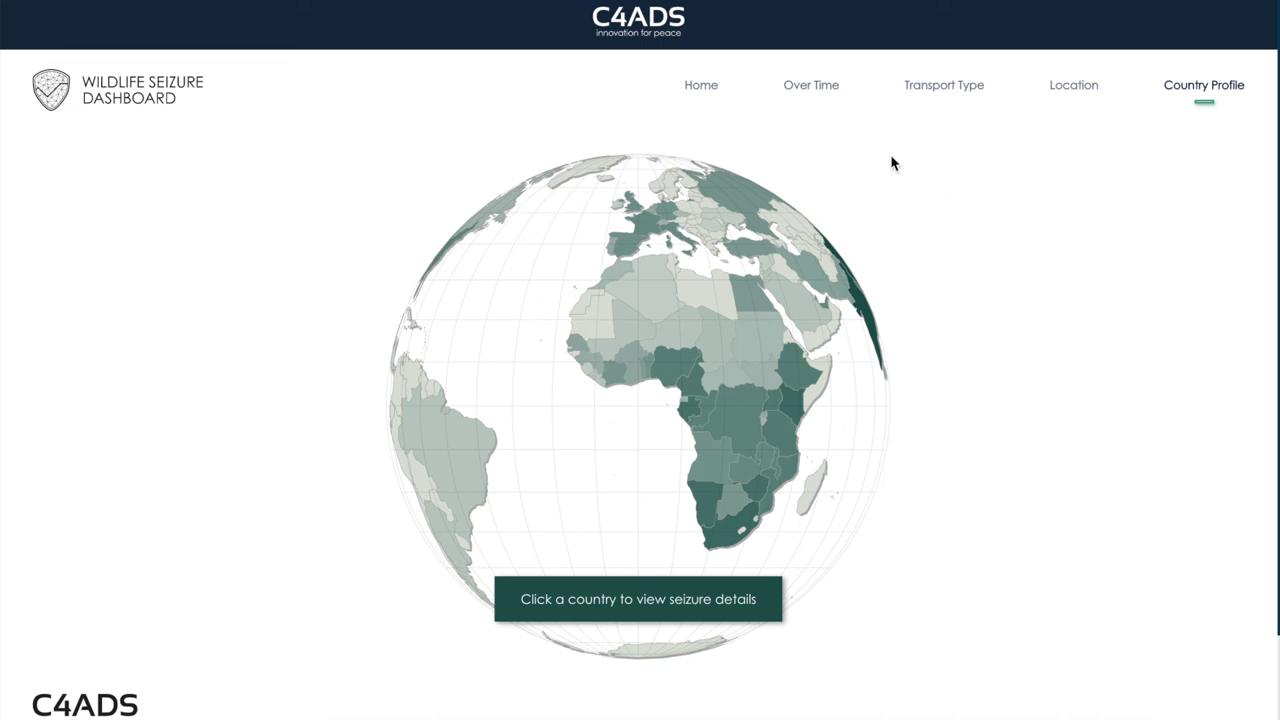
Review the Home page's Learn More sections on dashboard use, methodology and limitations, and return to the Home page map.
{"action": "left_click", "coordinate": [712, 90]}
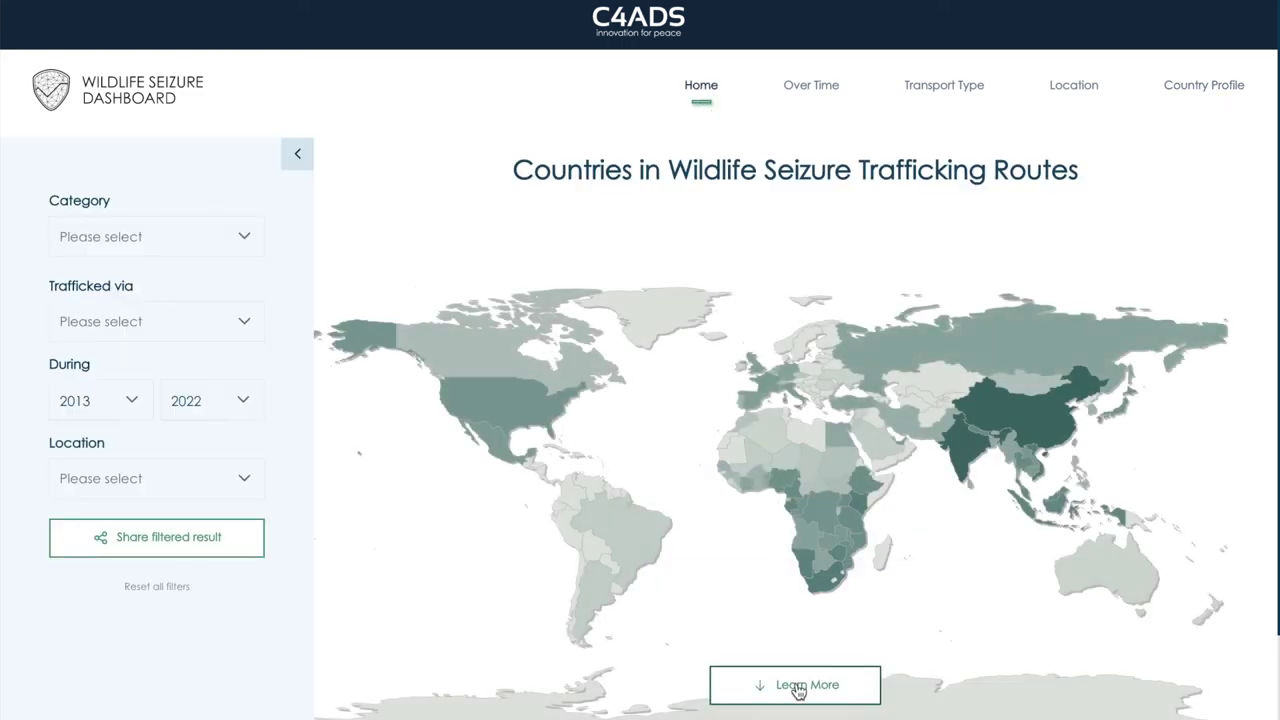
{"action": "left_click", "coordinate": [797, 684]}
{"action": "scroll", "coordinate": [797, 690], "scroll_direction": "down", "scroll_amount": 3}
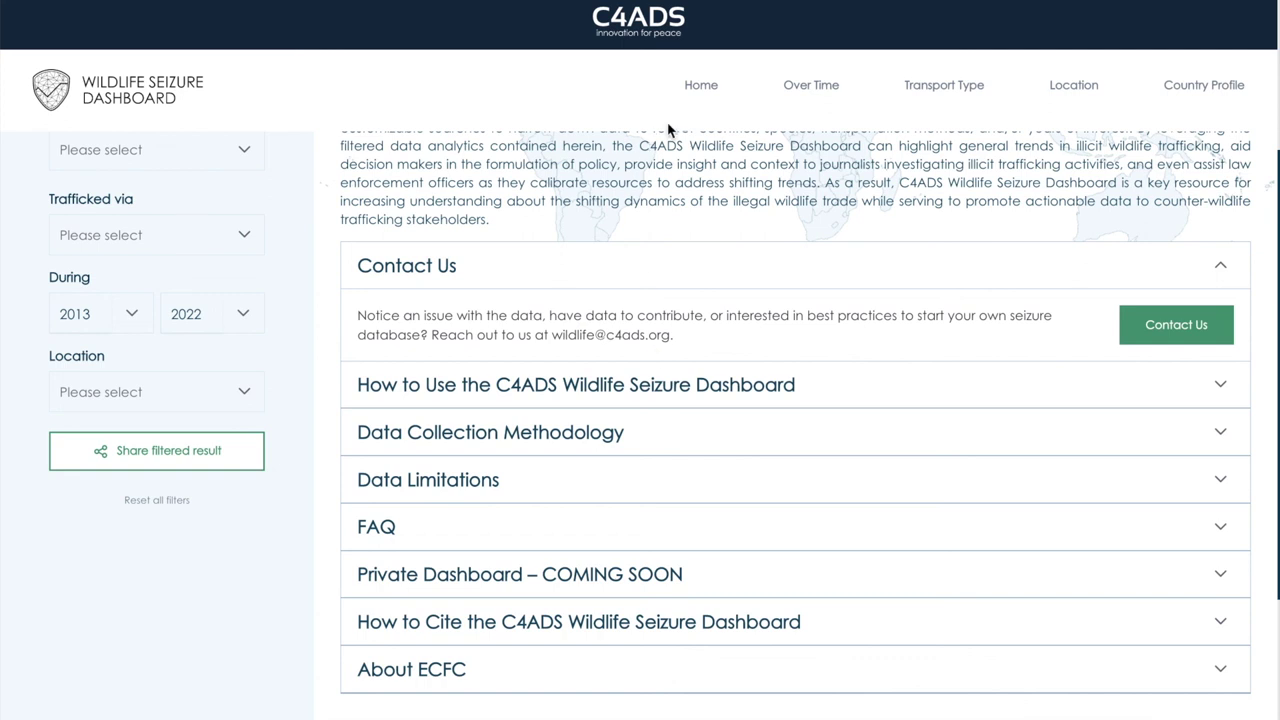
{"action": "left_click", "coordinate": [697, 88]}
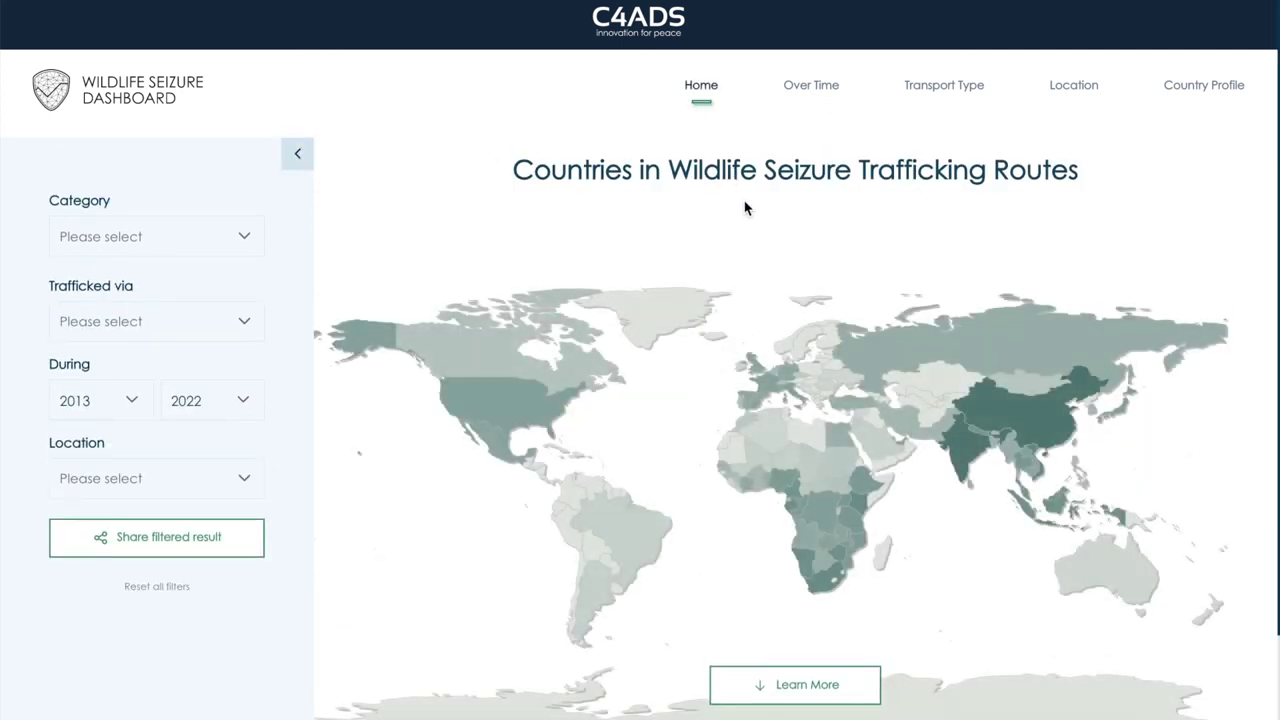